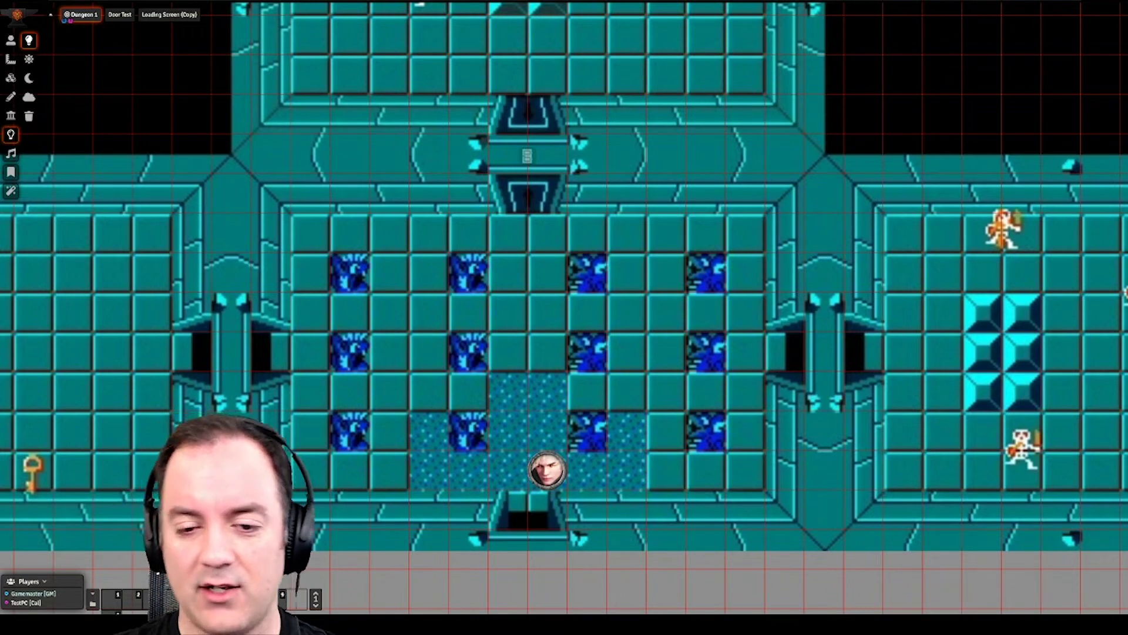
Step: Display the wall segments of the Dungeon 1 scene around the starting room
{"action": "scroll", "coordinate": [509, 322], "scroll_direction": "down", "scroll_amount": 5}
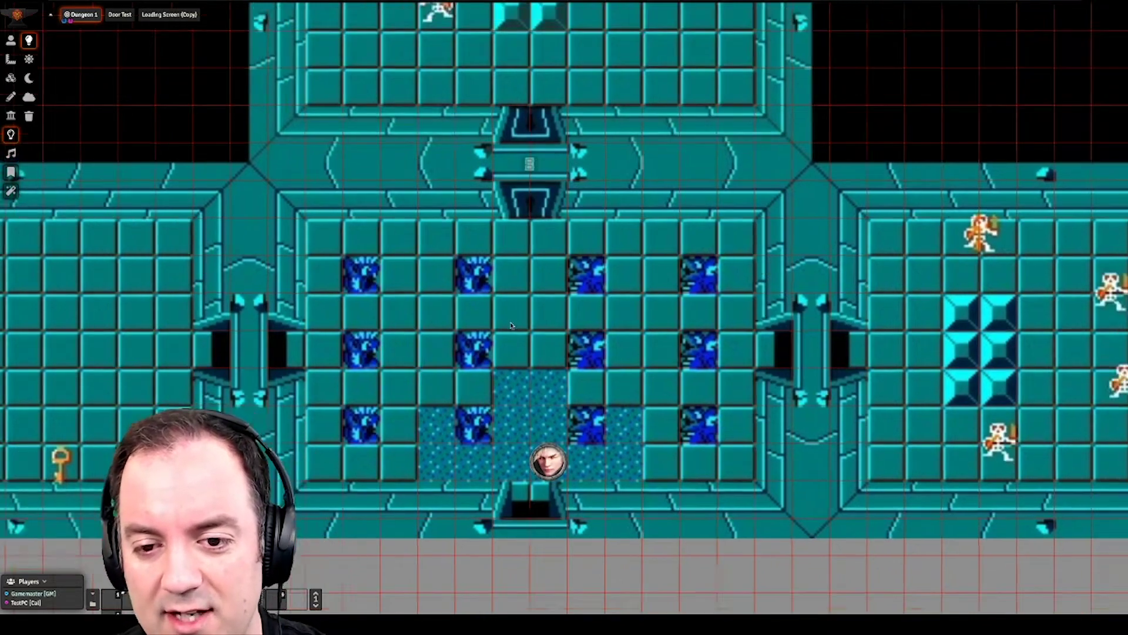
{"action": "scroll", "coordinate": [520, 391], "scroll_direction": "down", "scroll_amount": 5}
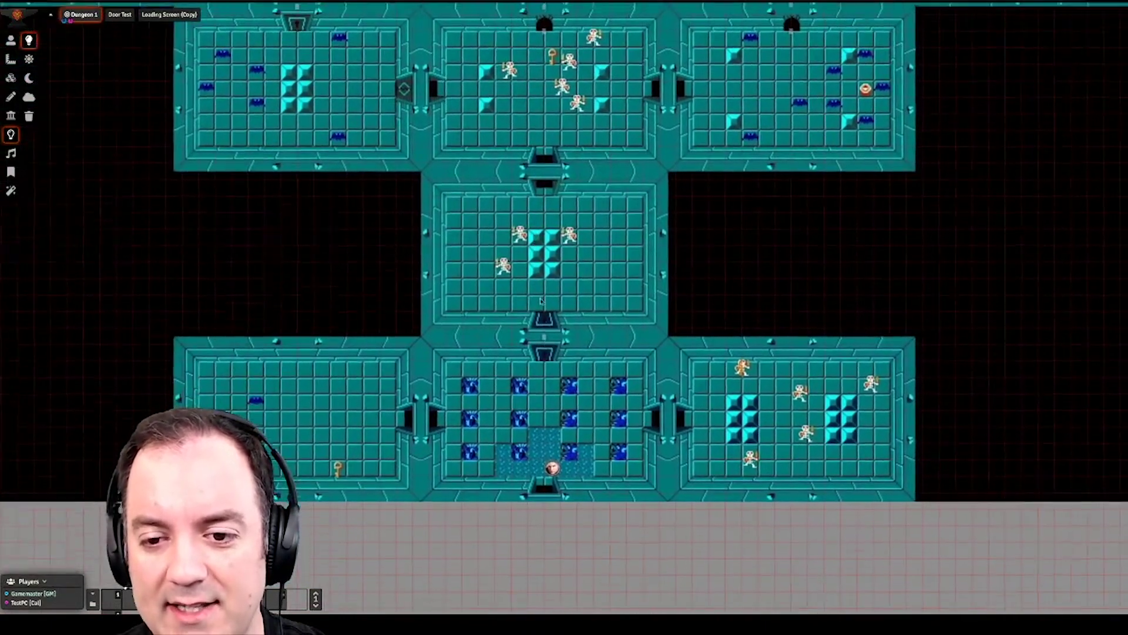
{"action": "scroll", "coordinate": [534, 307], "scroll_direction": "up", "scroll_amount": 5}
{"action": "left_click_drag", "start_coordinate": [533, 449], "coordinate": [520, 342]}
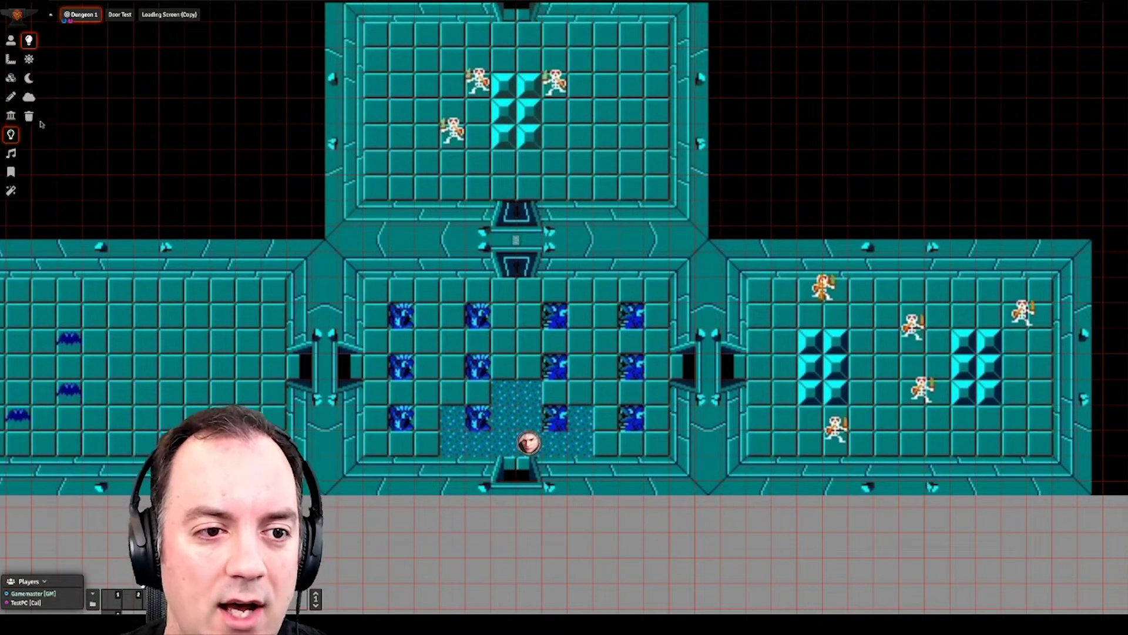
{"action": "left_click", "coordinate": [10, 116]}
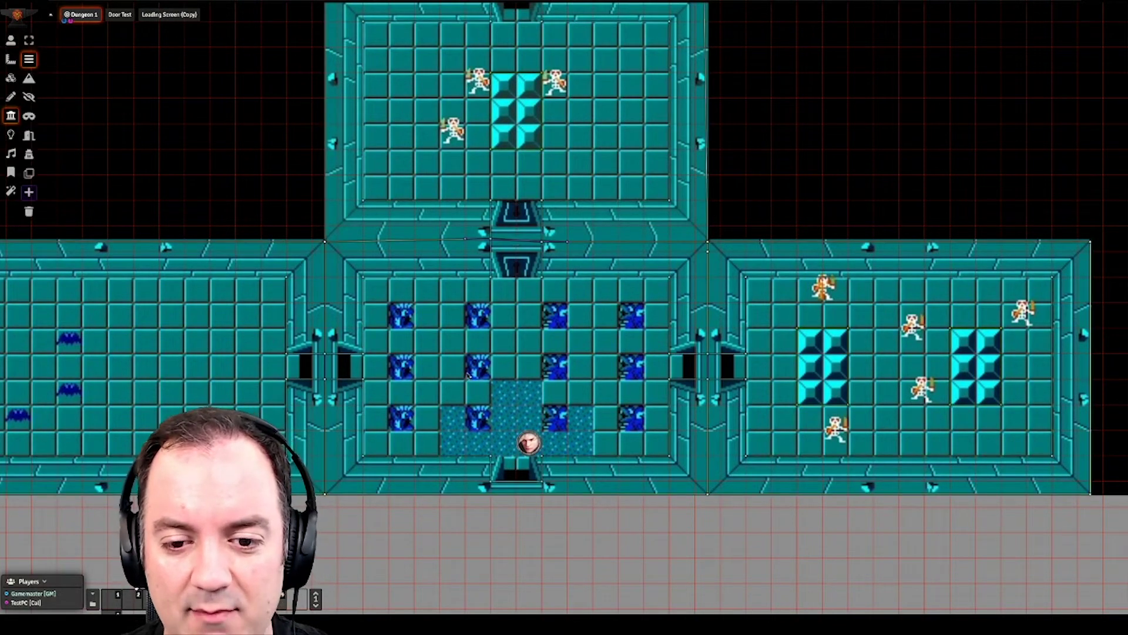
{"action": "scroll", "coordinate": [467, 374], "scroll_direction": "up", "scroll_amount": 4}
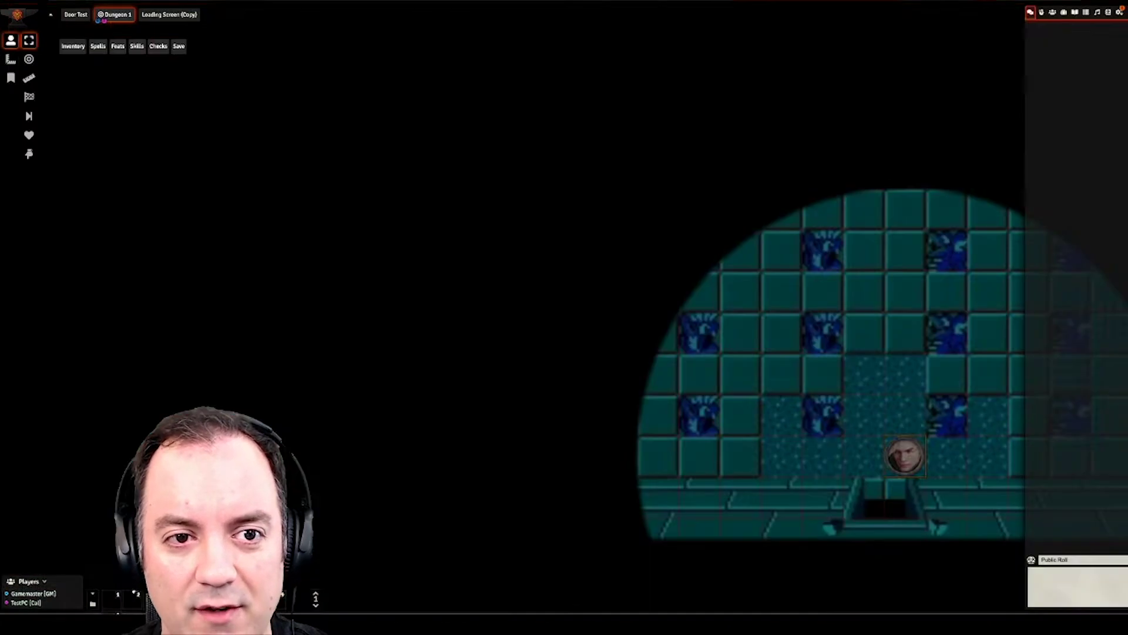
Step: In the player's view, move the character token from the south entrance up to the middle statue row, beside its westernmost statue
{"action": "key", "text": "Tab"}
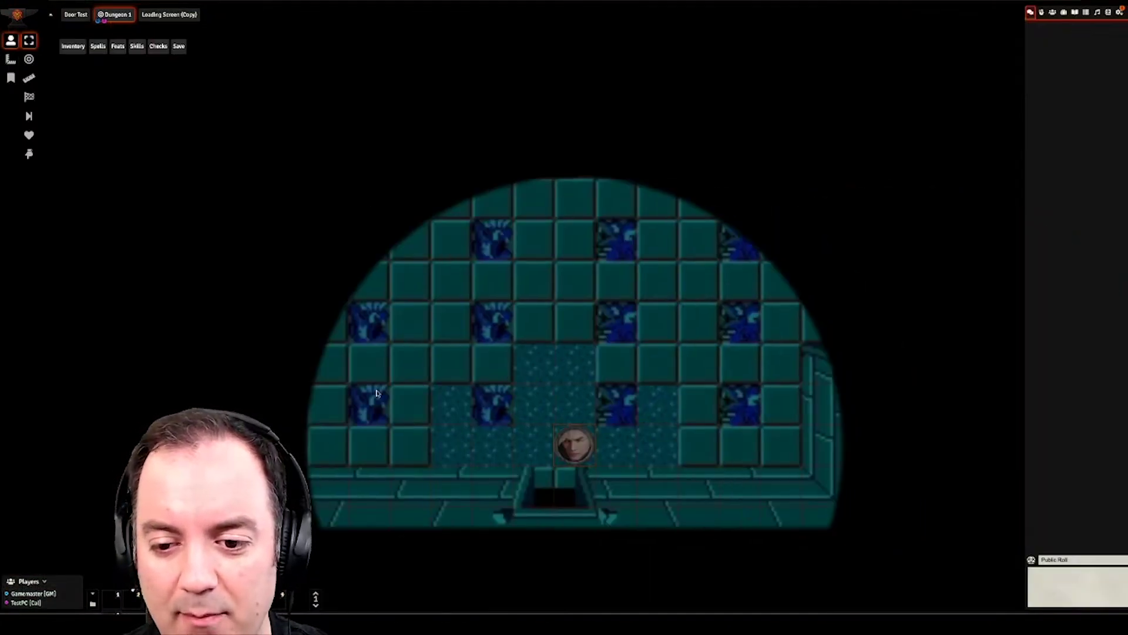
{"action": "mouse_move", "coordinate": [539, 445]}
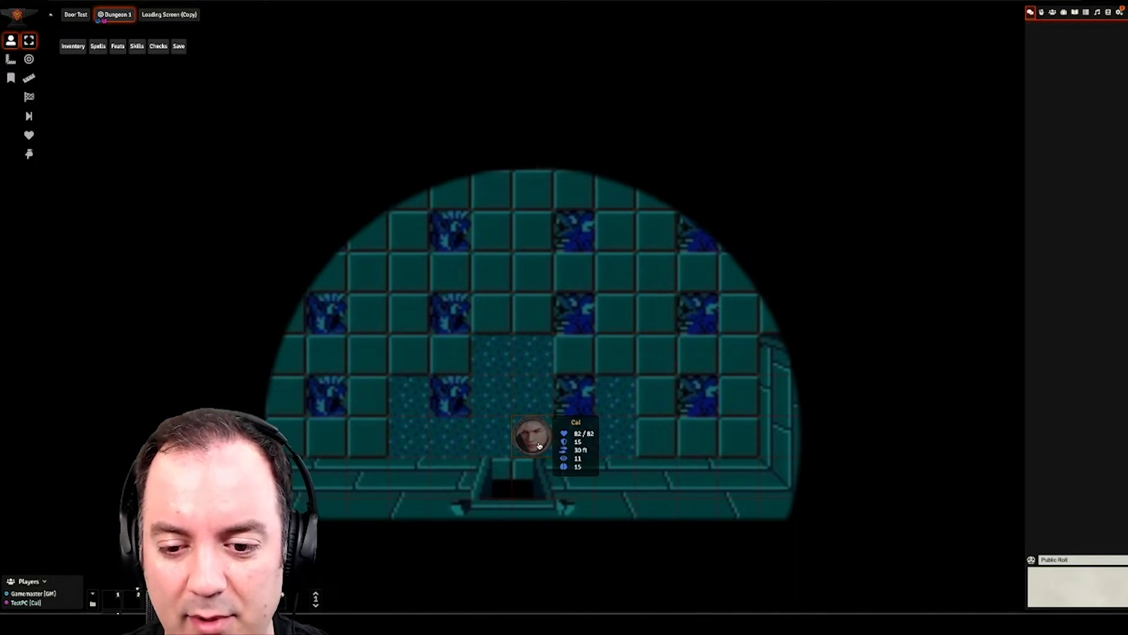
{"action": "key", "text": "Up"}
{"action": "key", "text": "Up"}
{"action": "key", "text": "Up"}
{"action": "key", "text": "Left"}
{"action": "key", "text": "Left"}
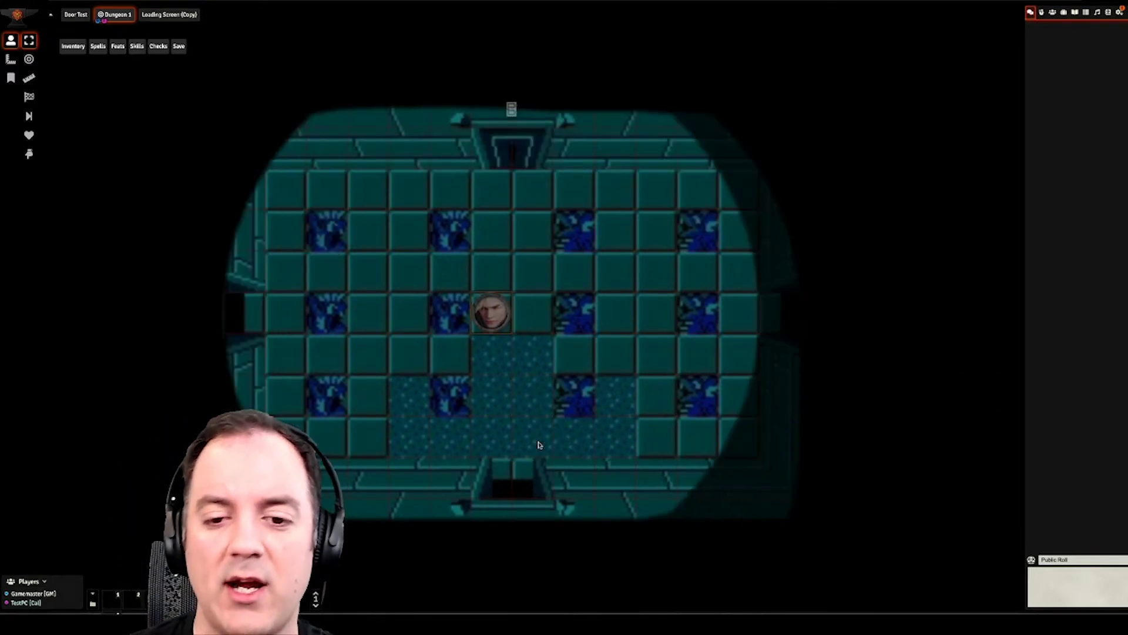
{"action": "key", "text": "Left"}
{"action": "key", "text": "Left"}
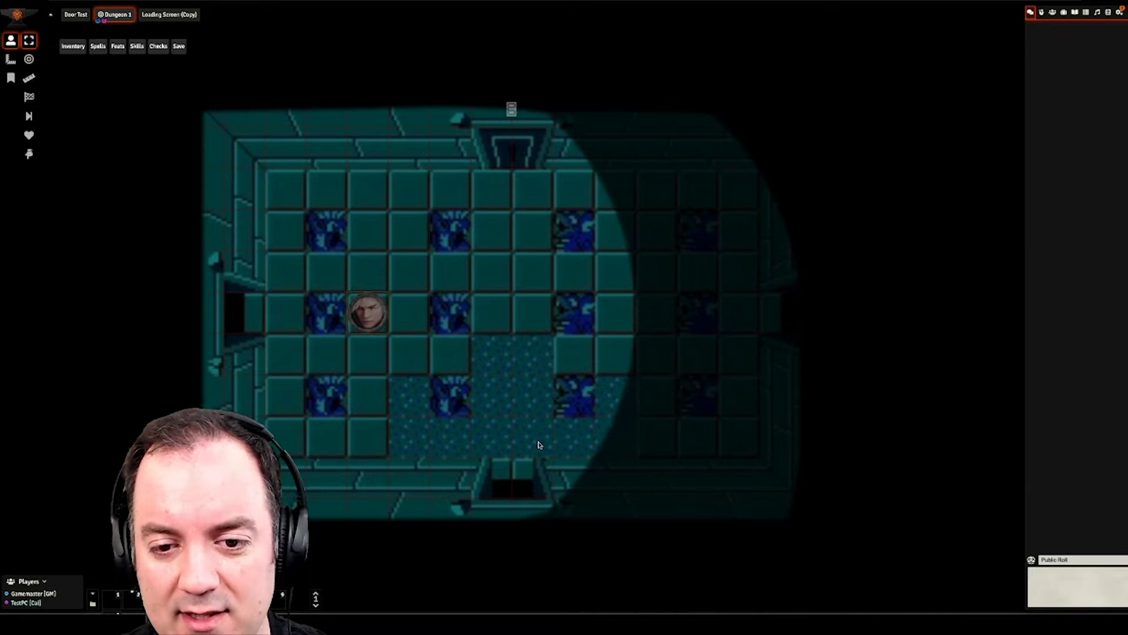
Step: Move the token back and forth between the upper statue rows, ending on the tile in front of the west doorway
{"action": "key", "text": "Up"}
{"action": "key", "text": "Right"}
{"action": "key", "text": "Right"}
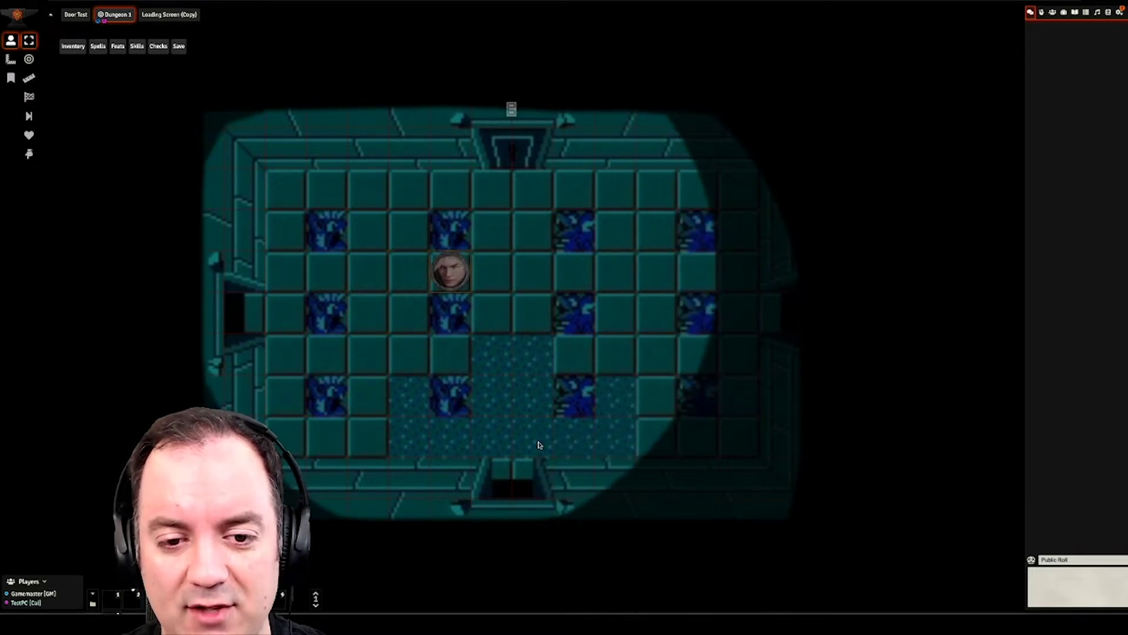
{"action": "key", "text": "Left"}
{"action": "key", "text": "Left"}
{"action": "key", "text": "Left"}
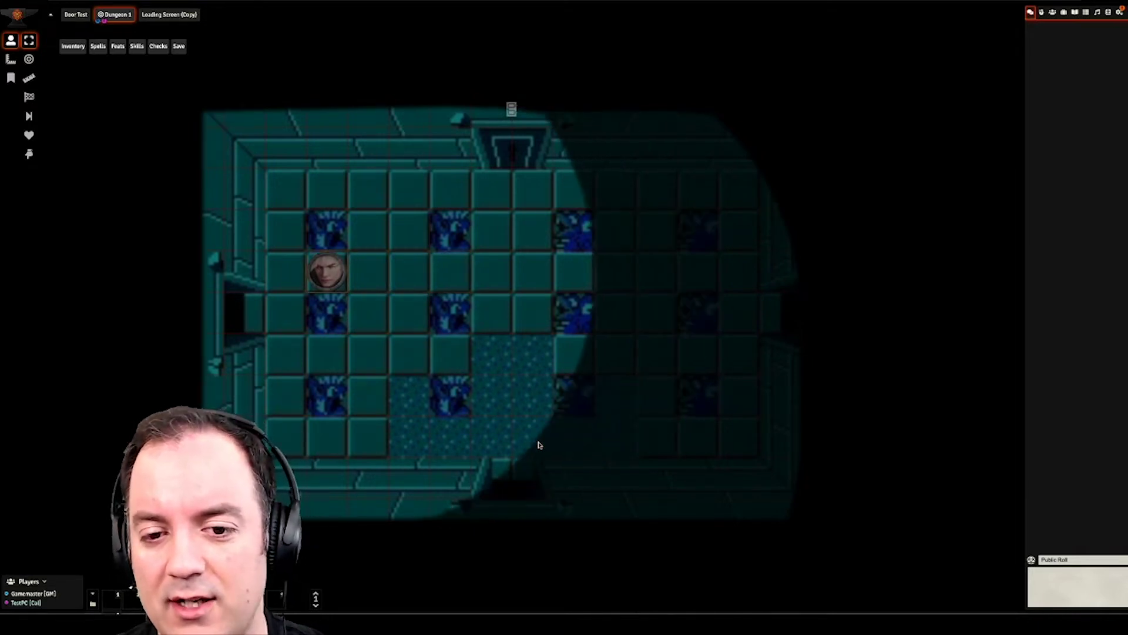
{"action": "key", "text": "Right"}
{"action": "key", "text": "Left"}
{"action": "key", "text": "Left"}
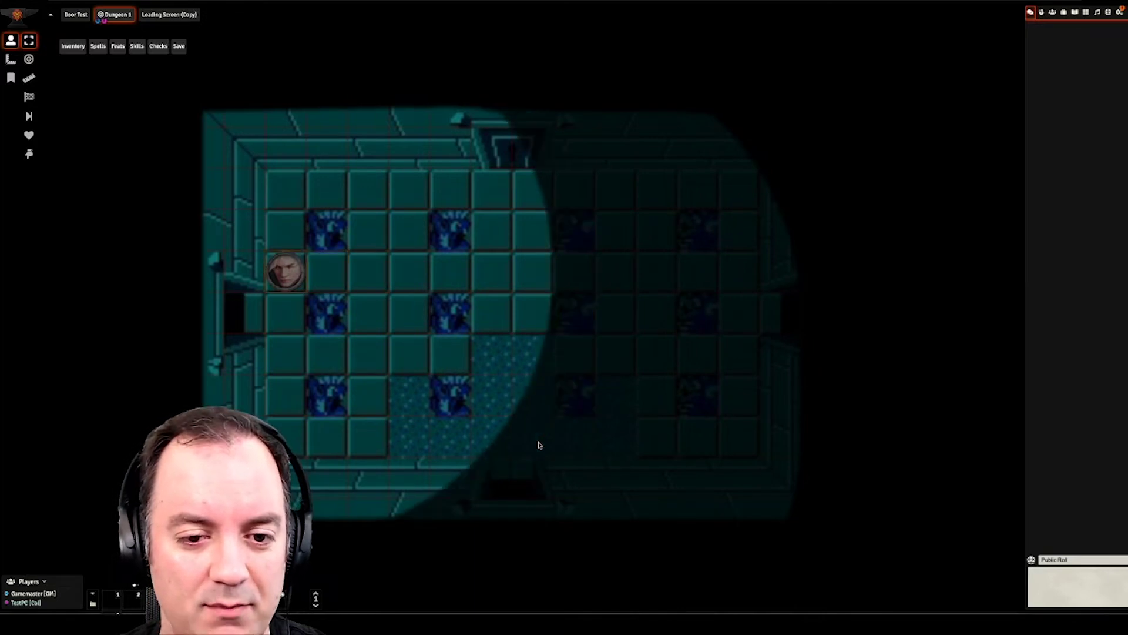
{"action": "key", "text": "Down"}
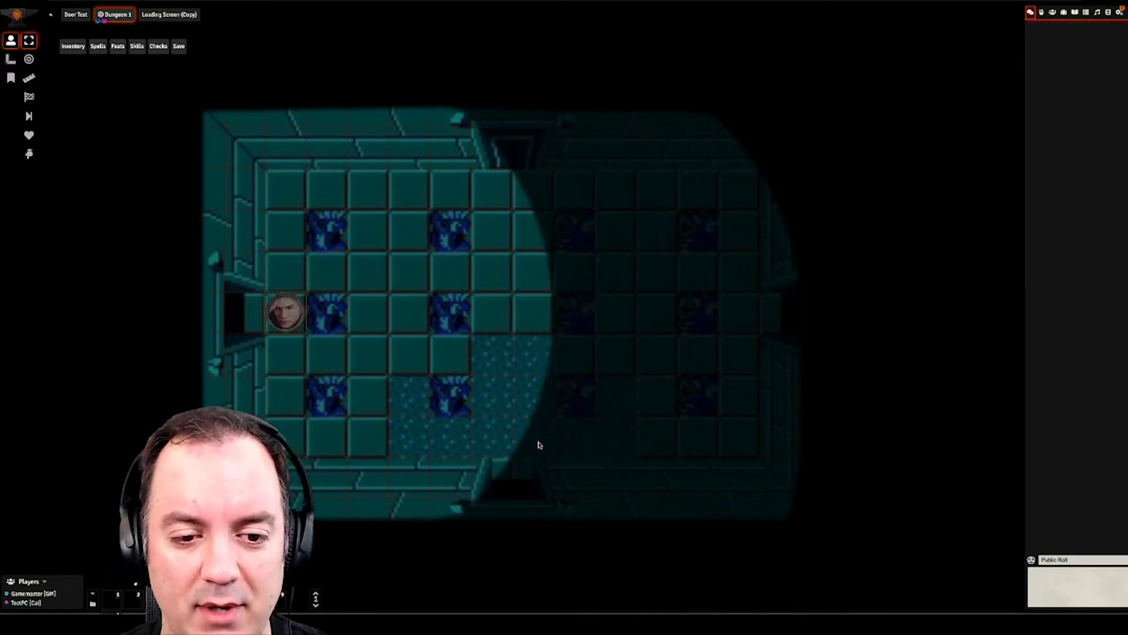
Step: Walk the token through the west doorway into the neighbouring room and back into the starting room
{"action": "key", "text": "Left"}
{"action": "key", "text": "Left"}
{"action": "key", "text": "Left"}
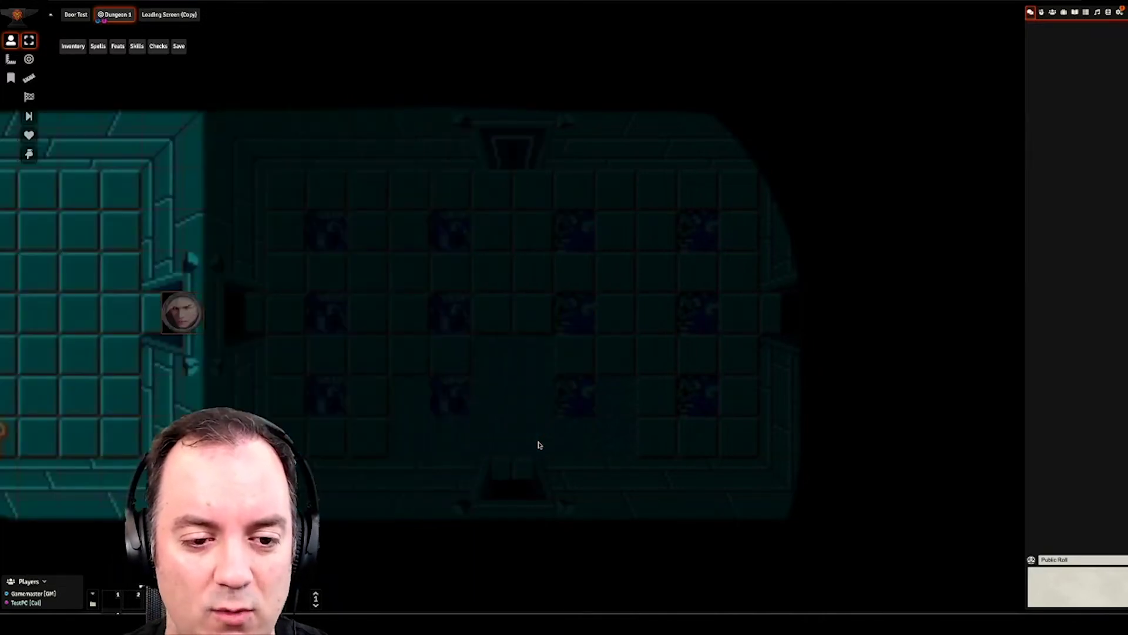
{"action": "key", "text": "Left"}
{"action": "key", "text": "Right"}
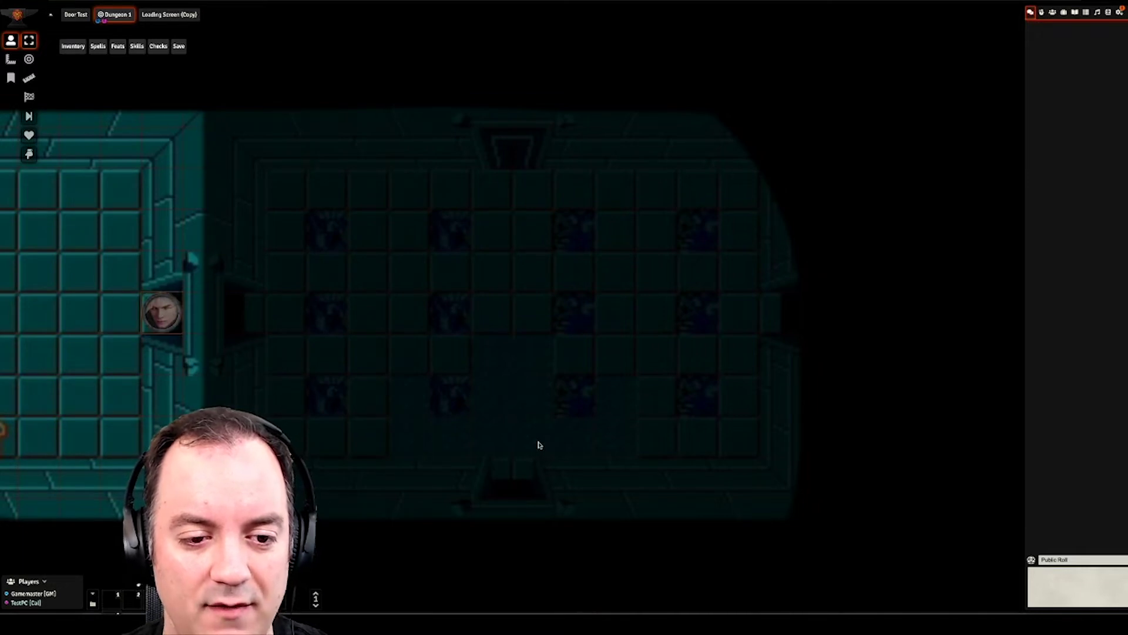
Step: Move the token around the westernmost statues and return it to the floor tile beside the west doorway
{"action": "key", "text": "Left"}
{"action": "key", "text": "Left"}
{"action": "key", "text": "Right"}
{"action": "key", "text": "Right"}
{"action": "key", "text": "Right"}
{"action": "key", "text": "Right"}
{"action": "key", "text": "Right"}
{"action": "key", "text": "Right"}
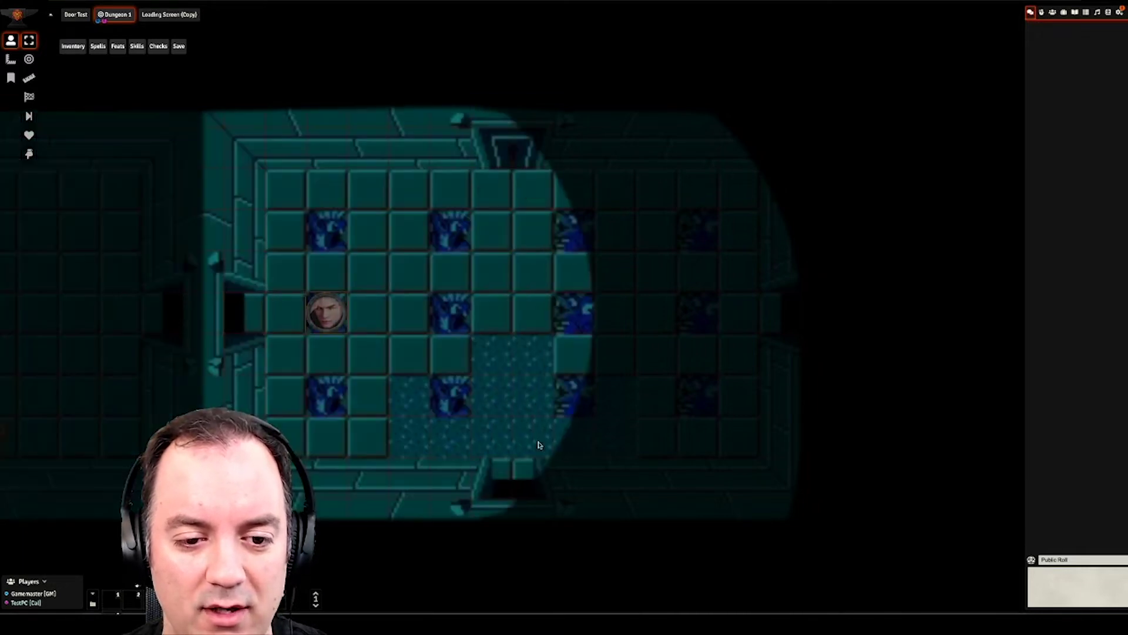
{"action": "key", "text": "Right"}
{"action": "key", "text": "Right"}
{"action": "key", "text": "Left"}
{"action": "key", "text": "Left"}
{"action": "key", "text": "Up"}
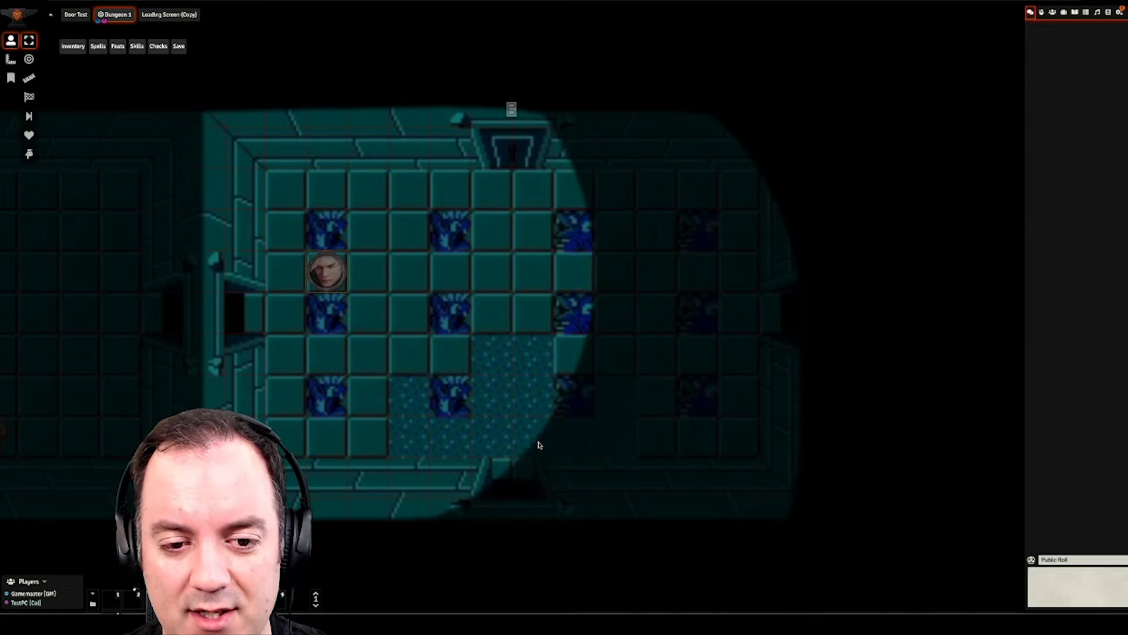
{"action": "key", "text": "Left"}
{"action": "key", "text": "Down"}
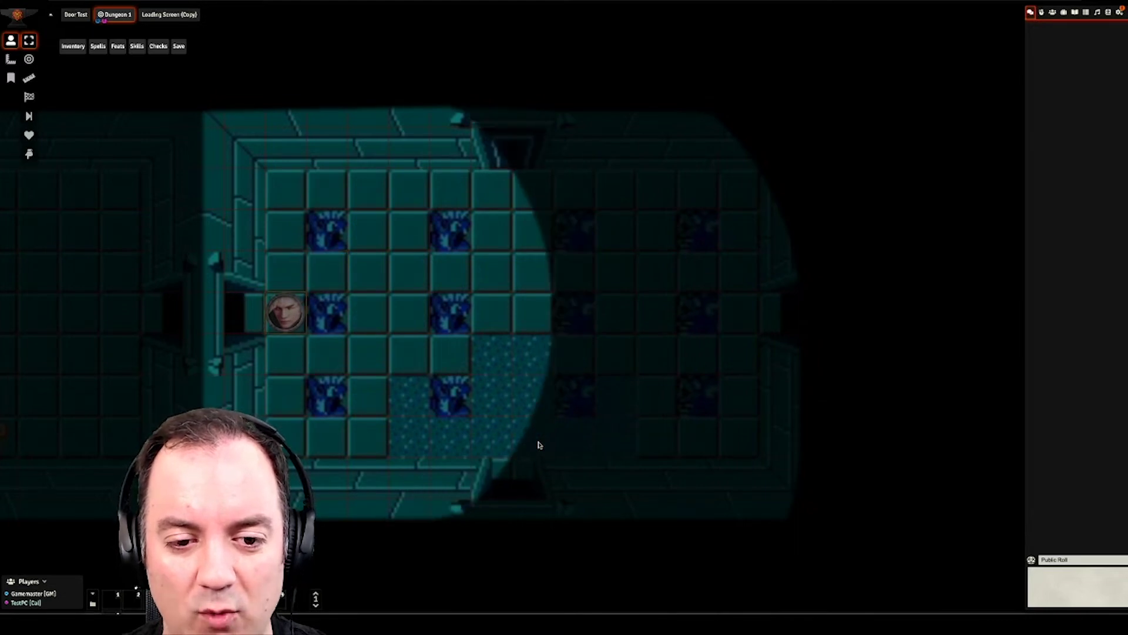
{"action": "key", "text": "Left"}
{"action": "key", "text": "Right"}
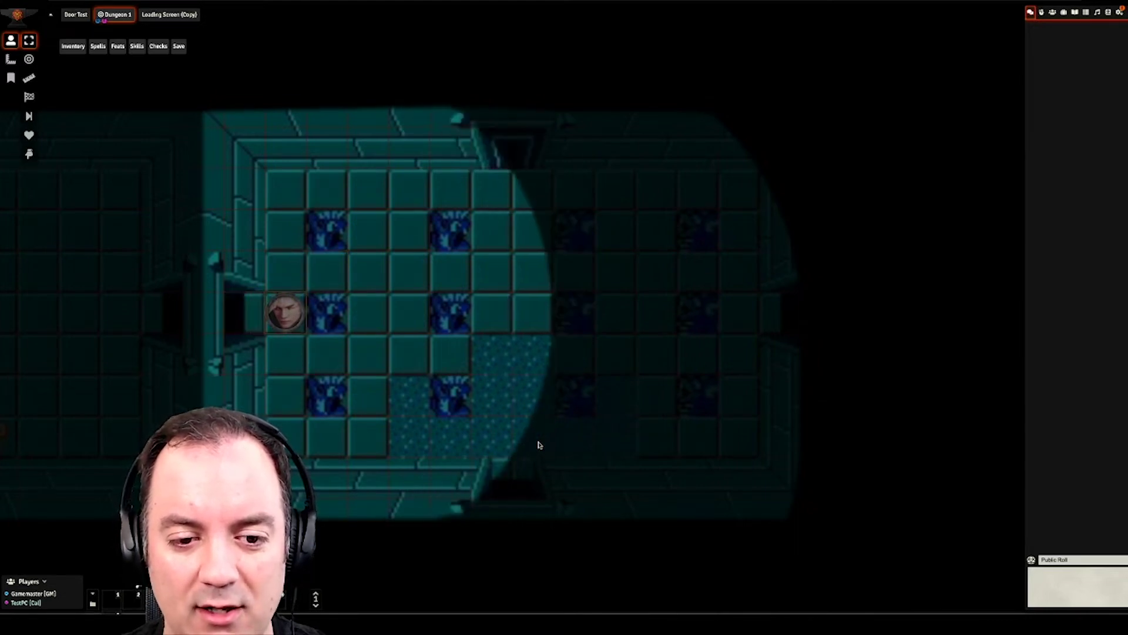
Step: Check the wall layout around the starting room in the Gamemaster's view and return to the player's view
{"action": "key", "text": "alt+Tab"}
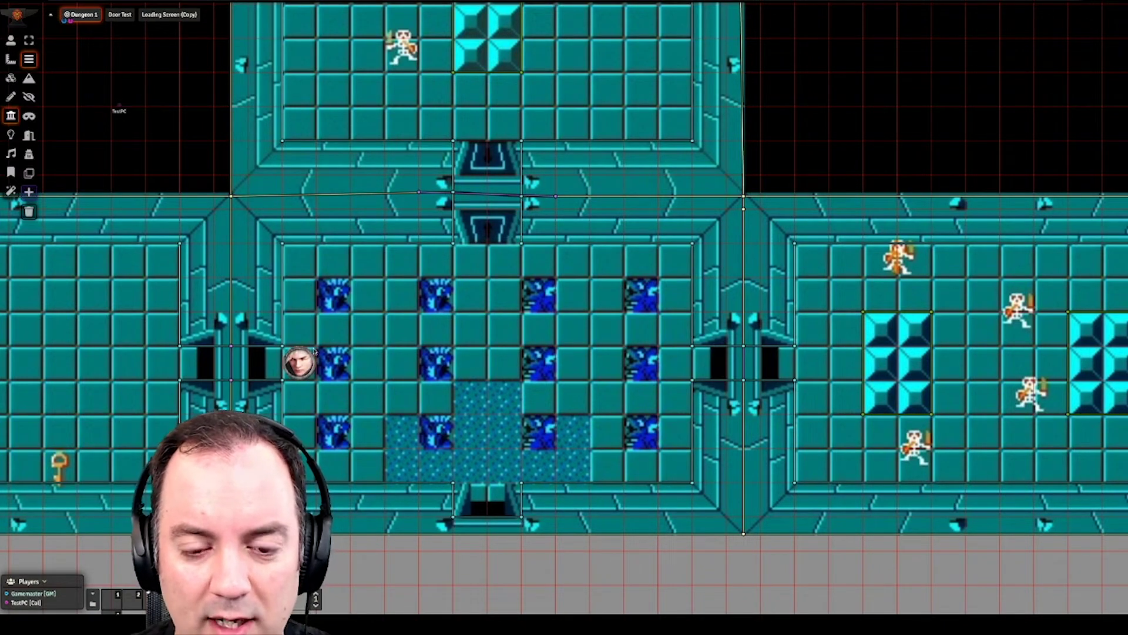
{"action": "left_click_drag", "start_coordinate": [914, 358], "coordinate": [808, 326]}
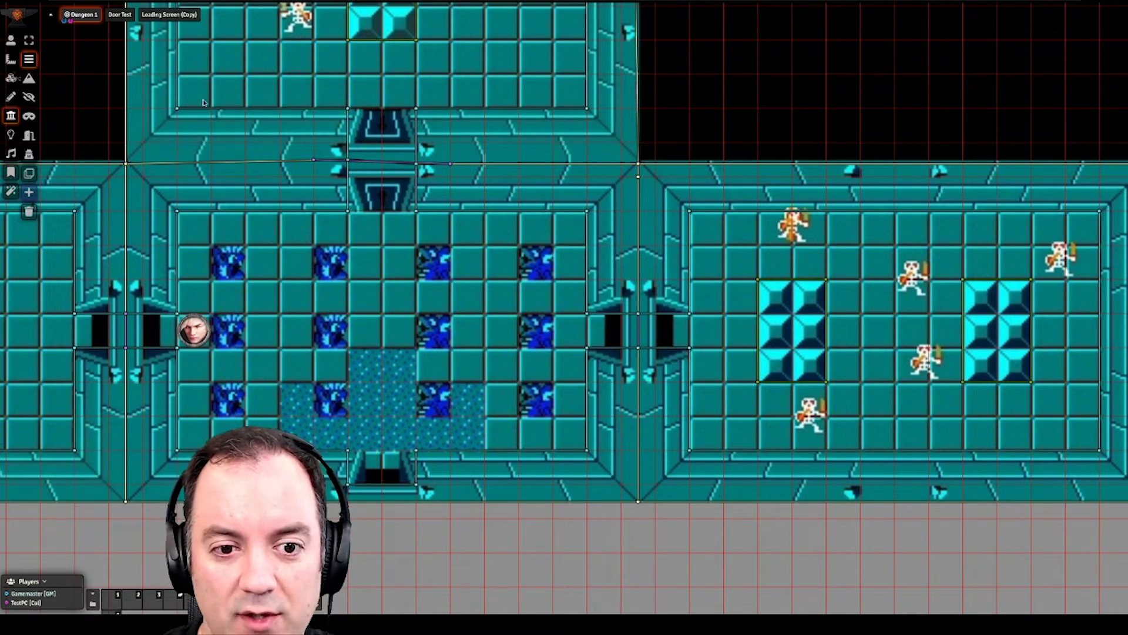
{"action": "key", "text": "alt+Tab"}
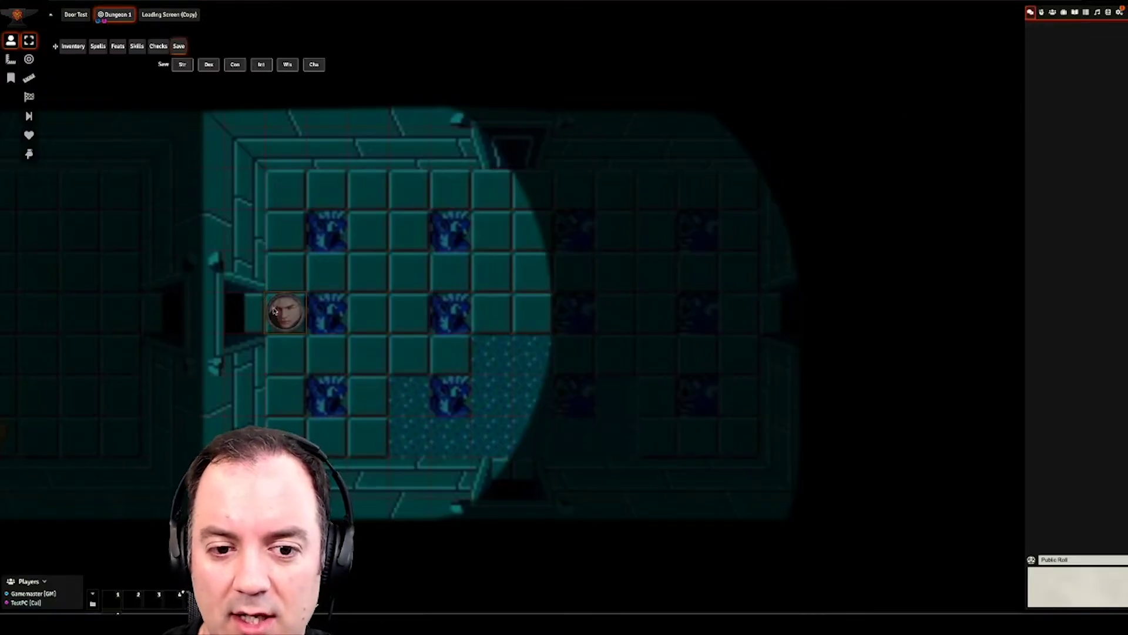
{"action": "mouse_move", "coordinate": [276, 313]}
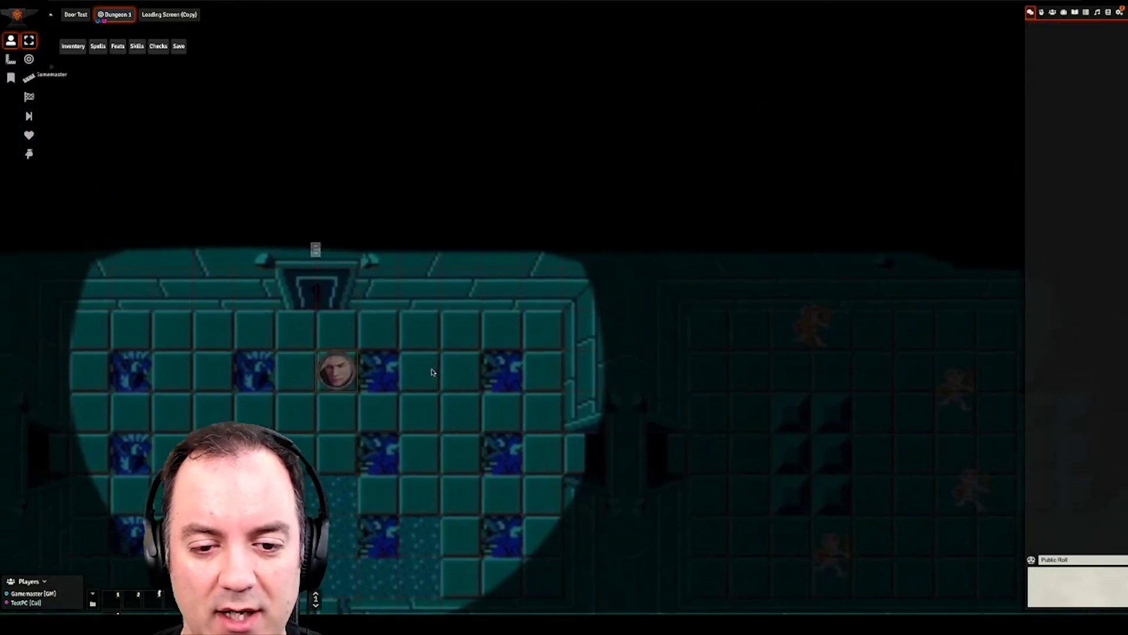
Step: Bring the token up to the starting room's north door and toggle the door repeatedly, leaving it open
{"action": "key", "text": "Up"}
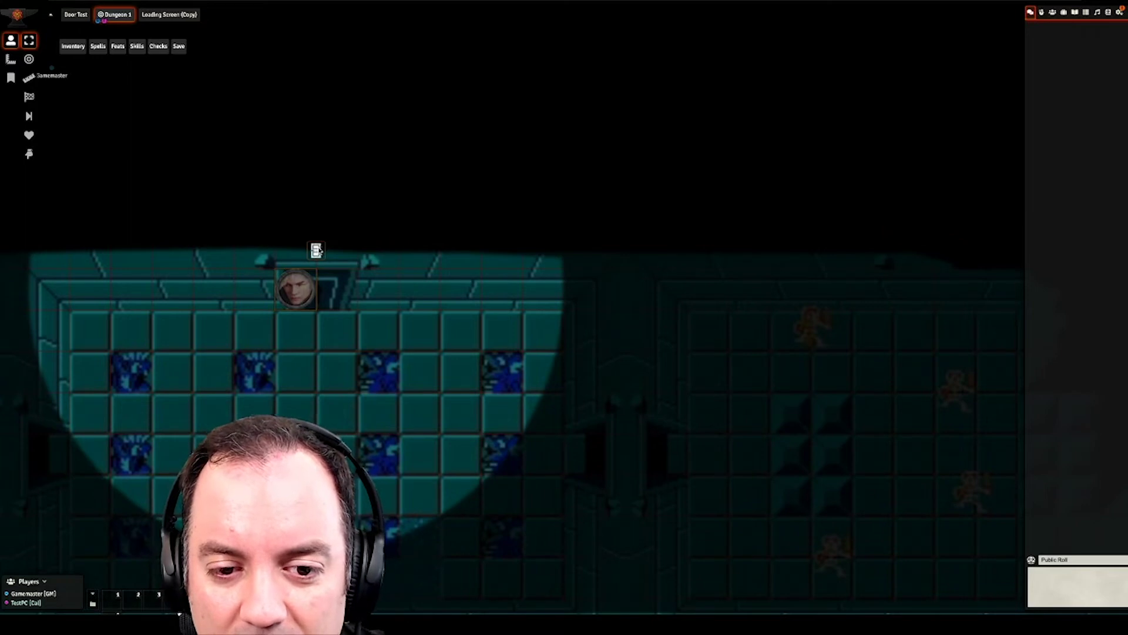
{"action": "left_click", "coordinate": [316, 250]}
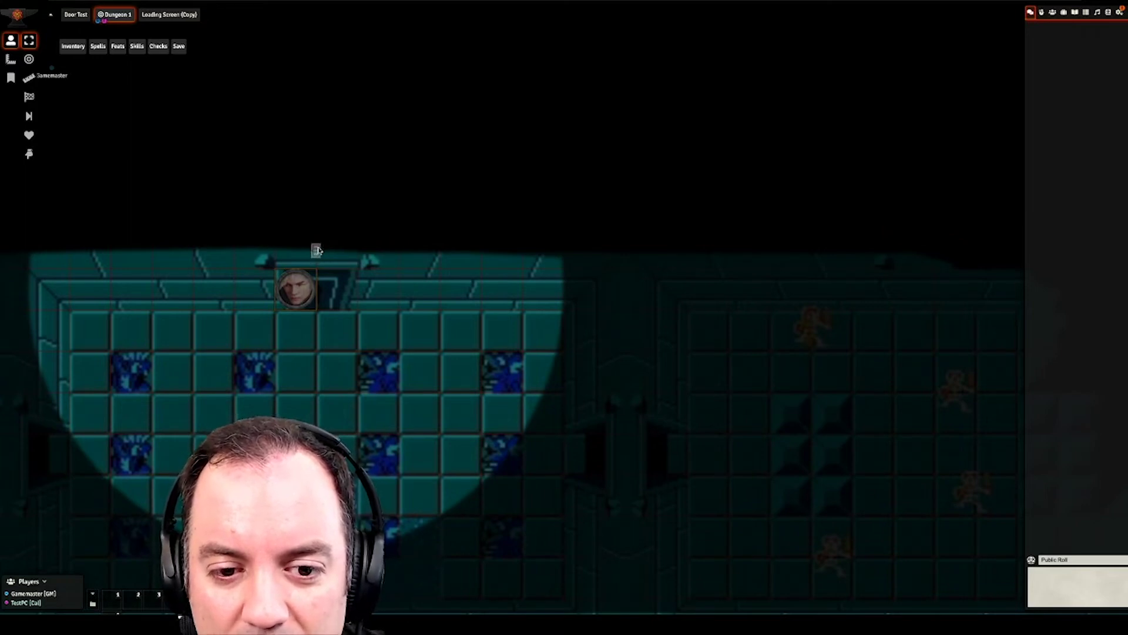
{"action": "left_click", "coordinate": [316, 250]}
{"action": "left_click", "coordinate": [319, 251]}
{"action": "left_click", "coordinate": [319, 250]}
{"action": "left_click", "coordinate": [319, 250]}
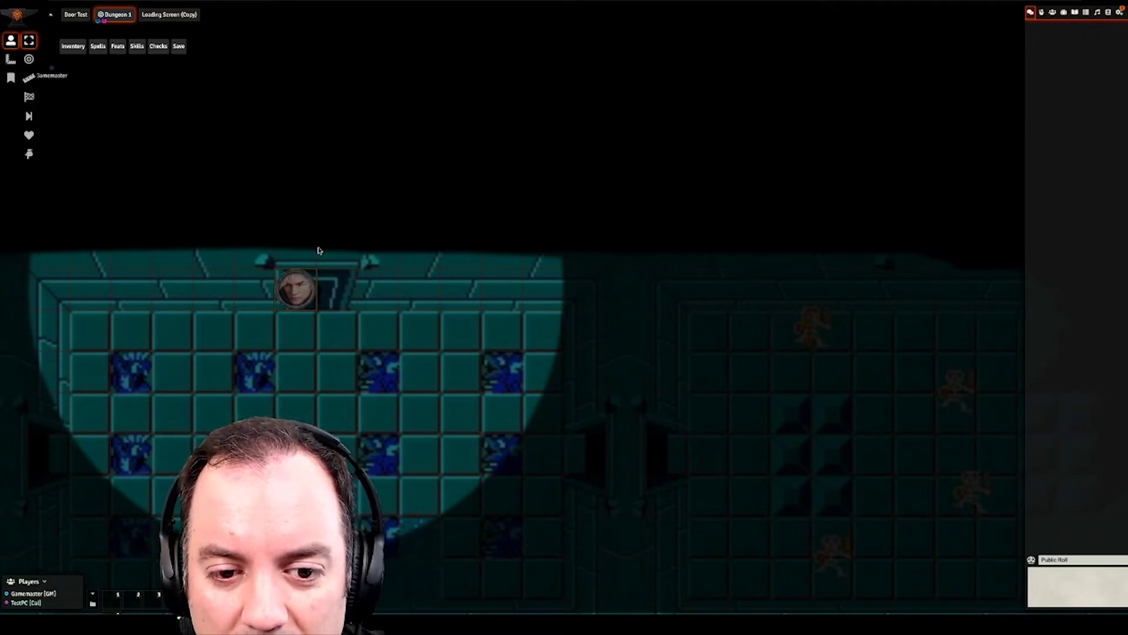
{"action": "left_click", "coordinate": [318, 251]}
{"action": "key", "text": "XF86AudioRaiseVolume"}
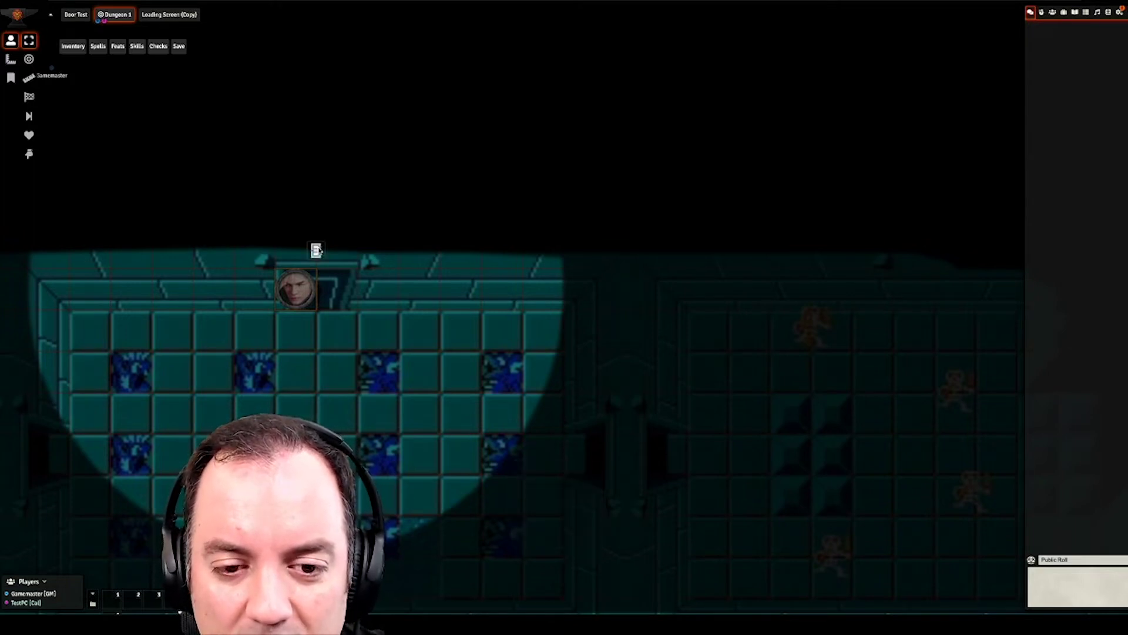
{"action": "left_click", "coordinate": [316, 250]}
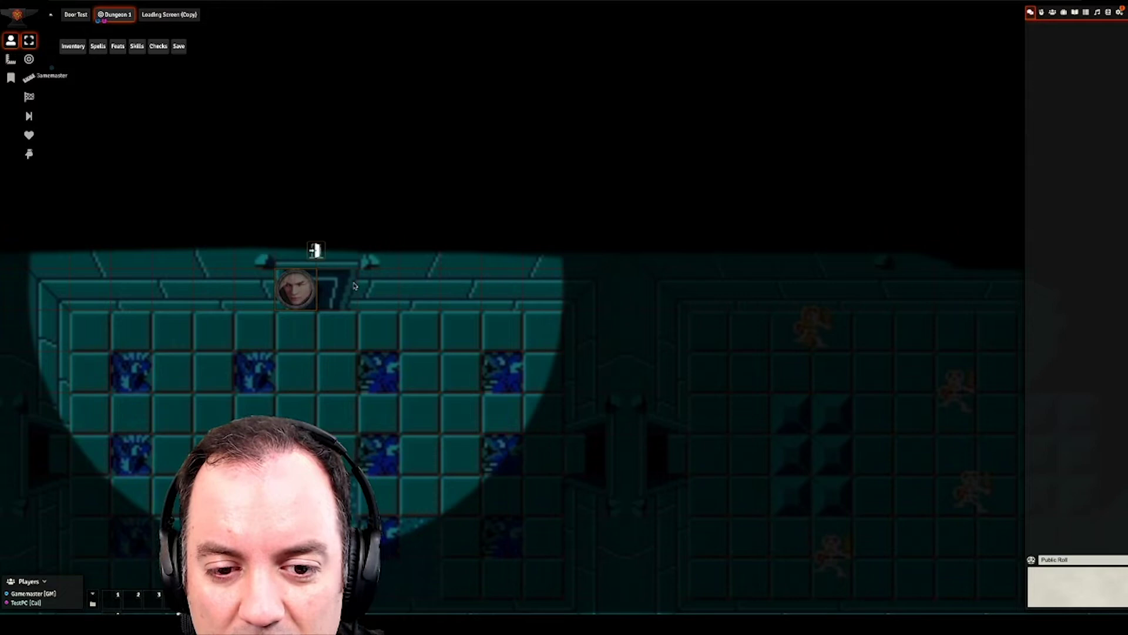
Step: Walk the token through the open north door into the next room and back to the door's south side
{"action": "key", "text": "Up"}
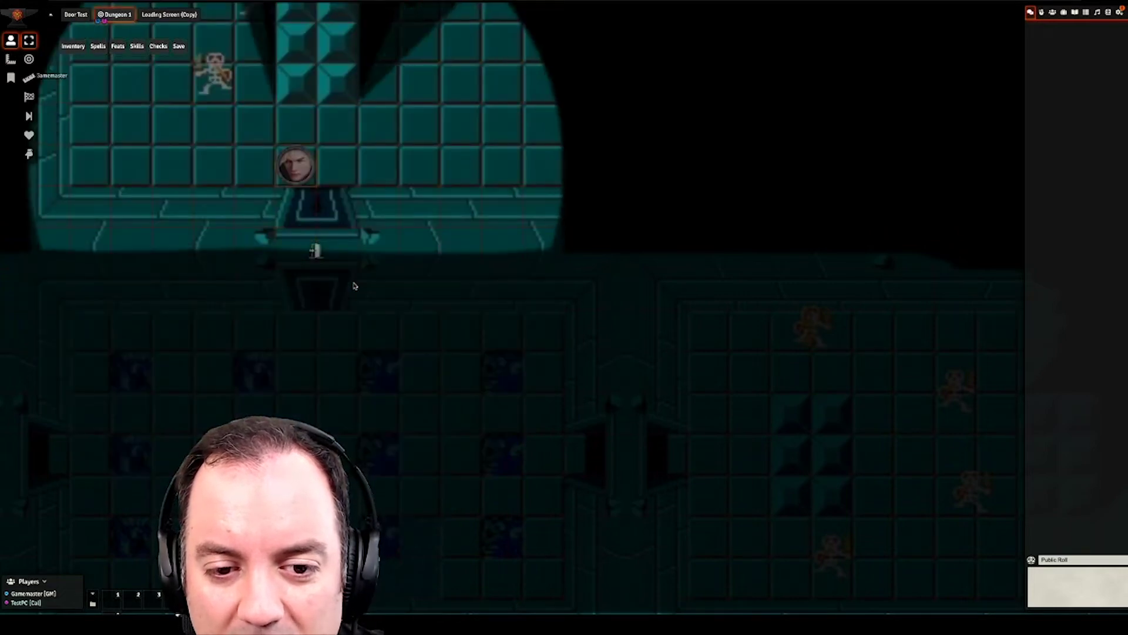
{"action": "key", "text": "Down"}
{"action": "key", "text": "Down"}
{"action": "key", "text": "Down"}
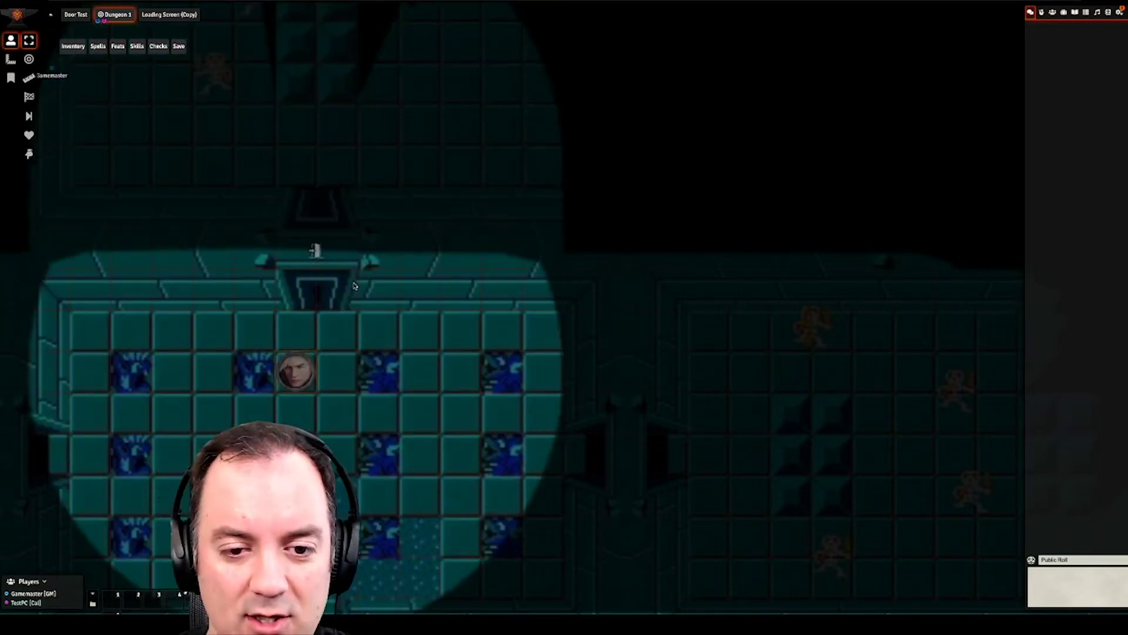
{"action": "key", "text": "Up"}
{"action": "key", "text": "Up"}
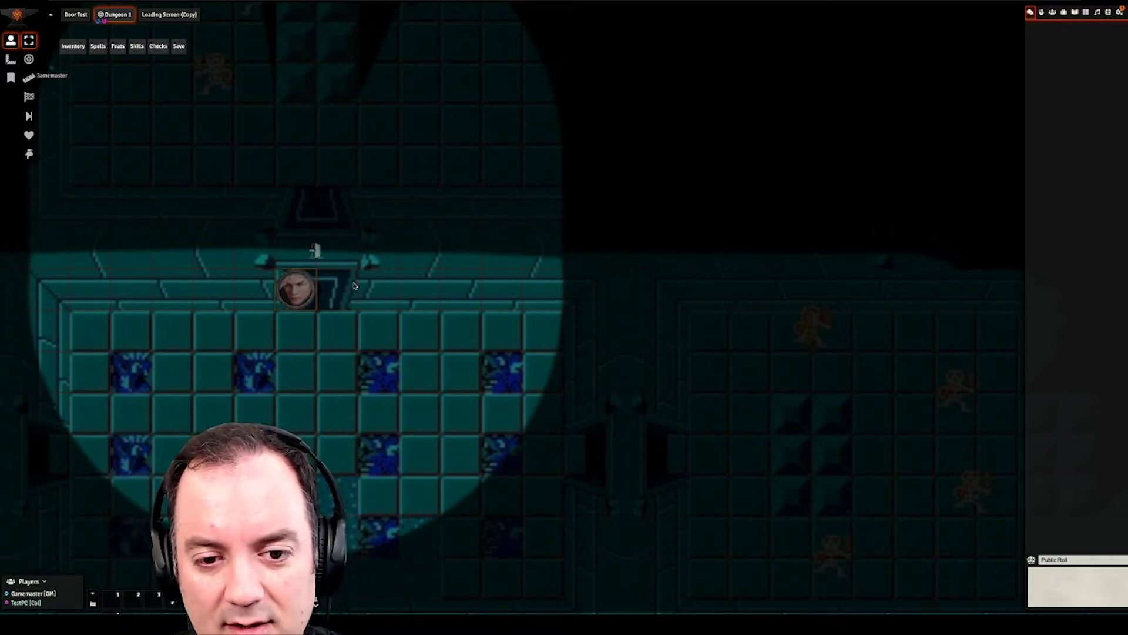
Step: Walk the token north through the door and around the west side of the central blocks to the room's top row
{"action": "key", "text": "Up"}
{"action": "key", "text": "Up"}
{"action": "key", "text": "Up"}
{"action": "key", "text": "Up"}
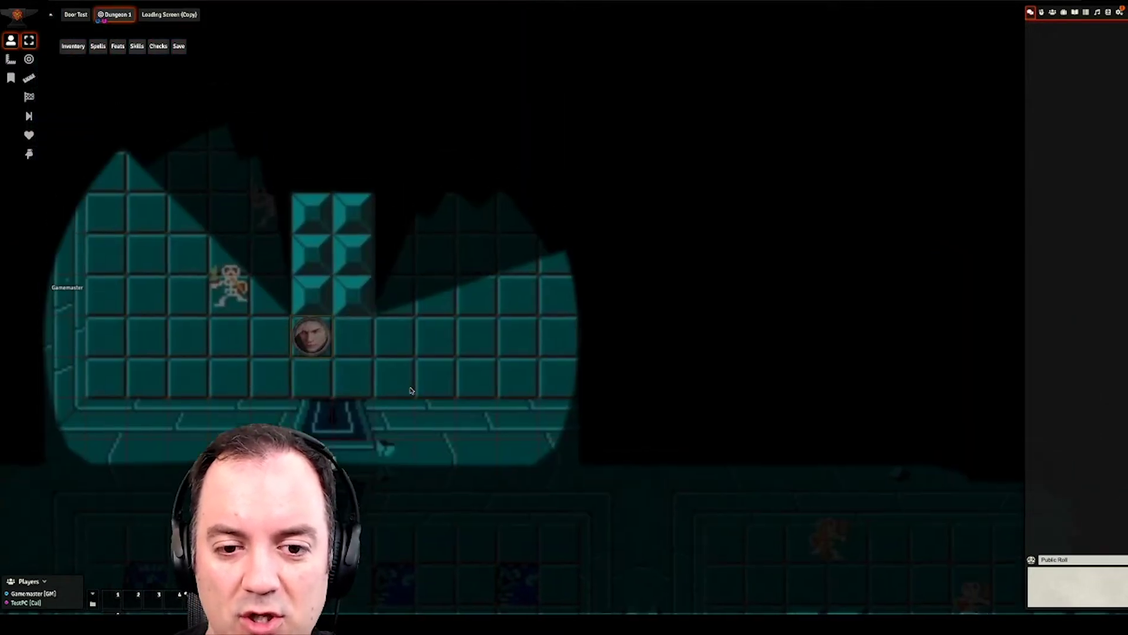
{"action": "key", "text": "Left"}
{"action": "key", "text": "Up"}
{"action": "key", "text": "Up"}
{"action": "key", "text": "Up"}
{"action": "key", "text": "Up"}
{"action": "key", "text": "Up"}
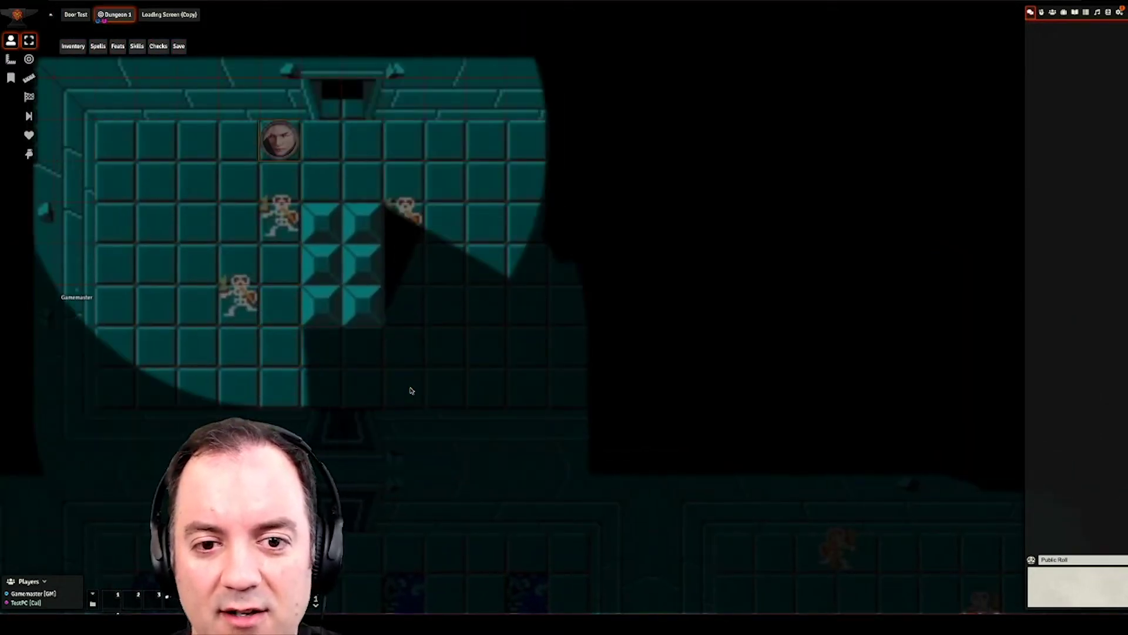
Step: Move the token through the skeleton room's north doorway into the room containing the key
{"action": "key", "text": "Right"}
{"action": "key", "text": "Up"}
{"action": "key", "text": "Up"}
{"action": "key", "text": "Up"}
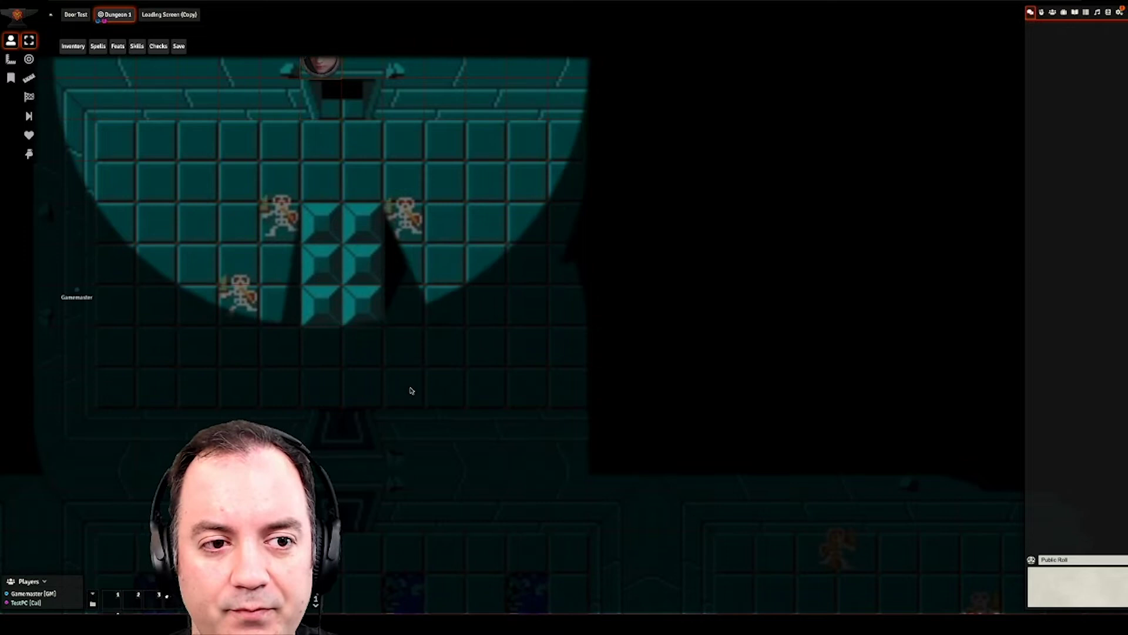
{"action": "key", "text": "Up"}
{"action": "key", "text": "Up"}
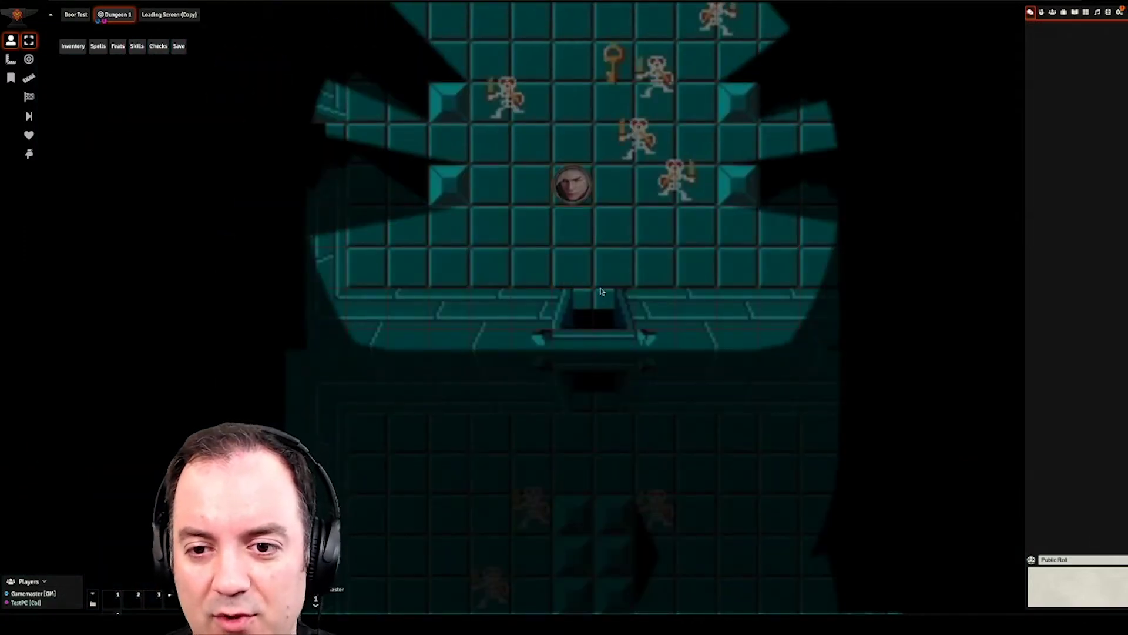
Step: Walk the token through the middle of the key room up to the top row beside the north opening
{"action": "key", "text": "Left"}
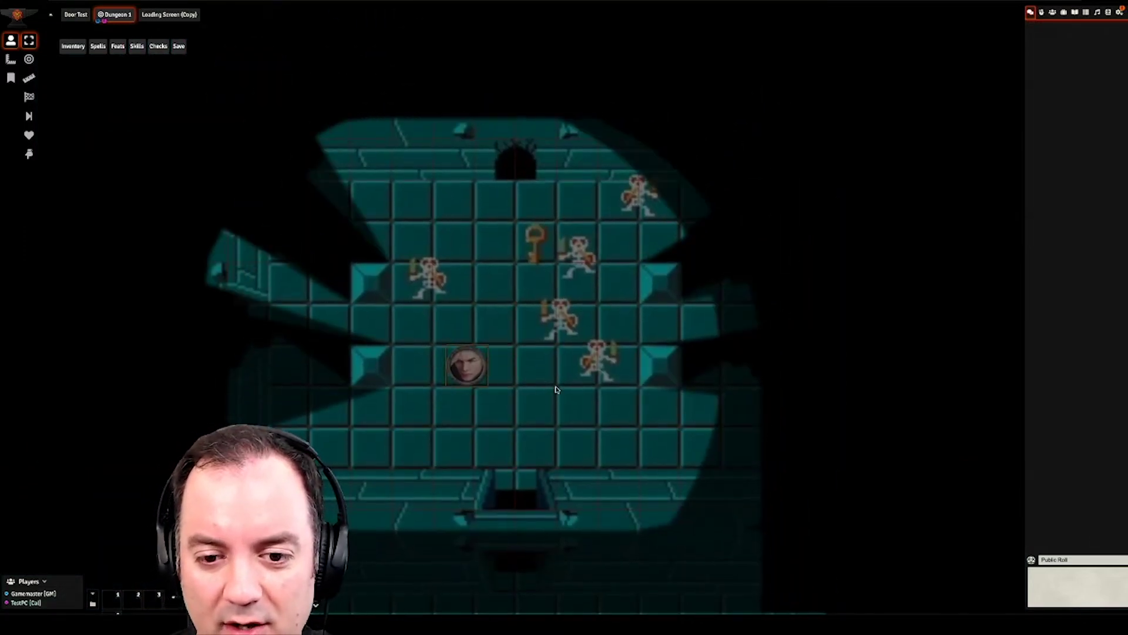
{"action": "key", "text": "Left"}
{"action": "key", "text": "Right"}
{"action": "key", "text": "Right"}
{"action": "key", "text": "Up"}
{"action": "key", "text": "Up"}
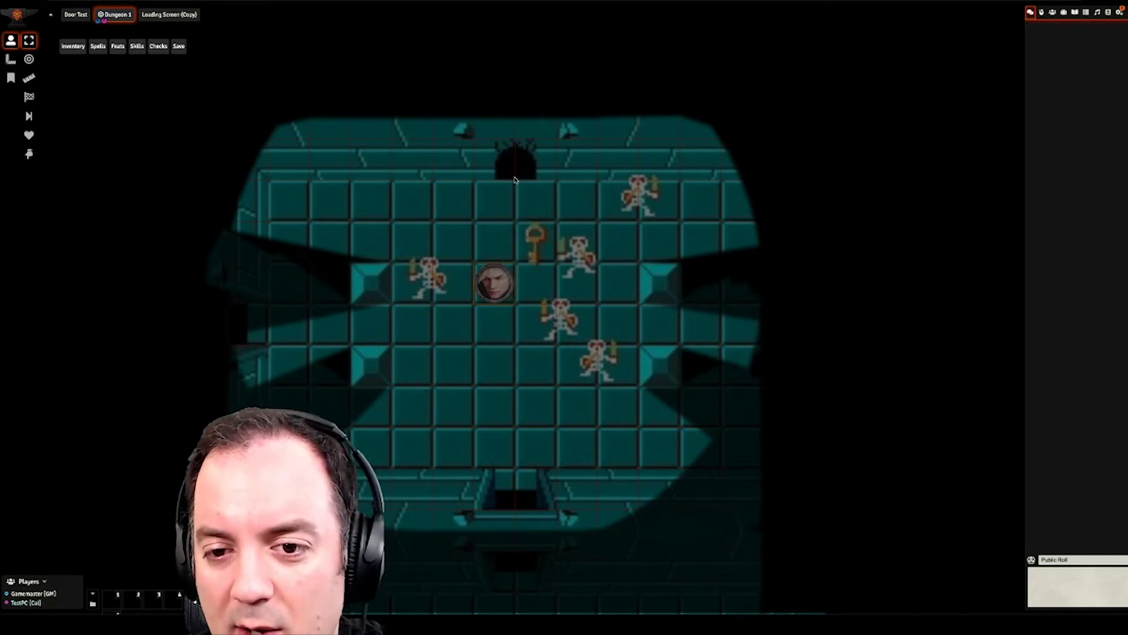
{"action": "key", "text": "Up"}
{"action": "key", "text": "Up"}
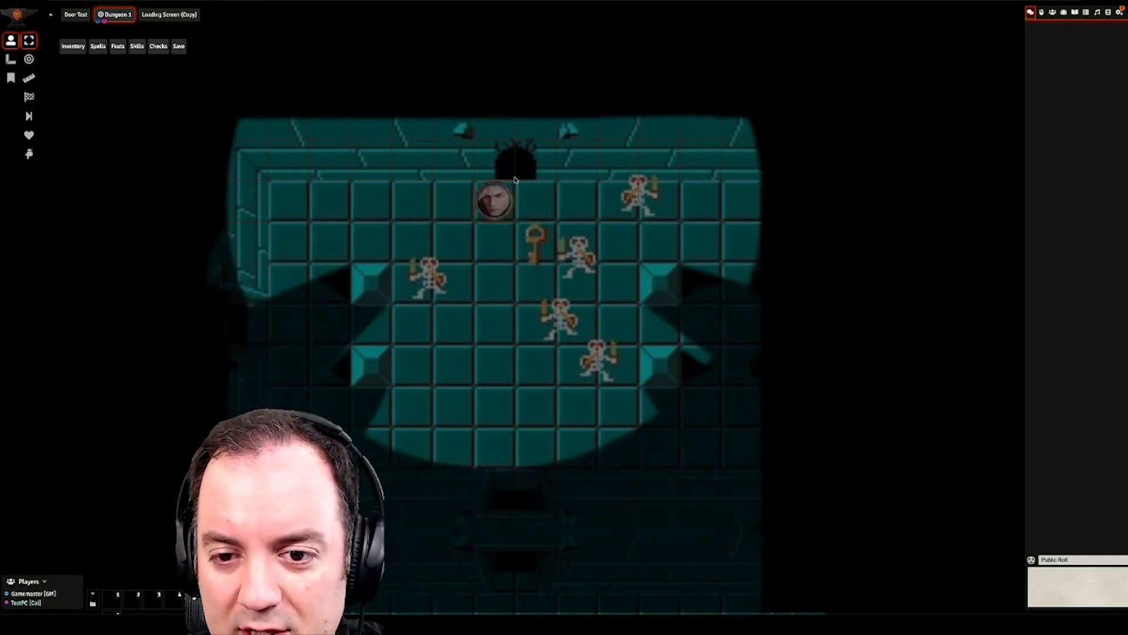
Step: Walk the token west along the key room's top row and back, stopping on the square directly above the key
{"action": "key", "text": "Right"}
{"action": "key", "text": "Left"}
{"action": "key", "text": "Left"}
{"action": "key", "text": "Left"}
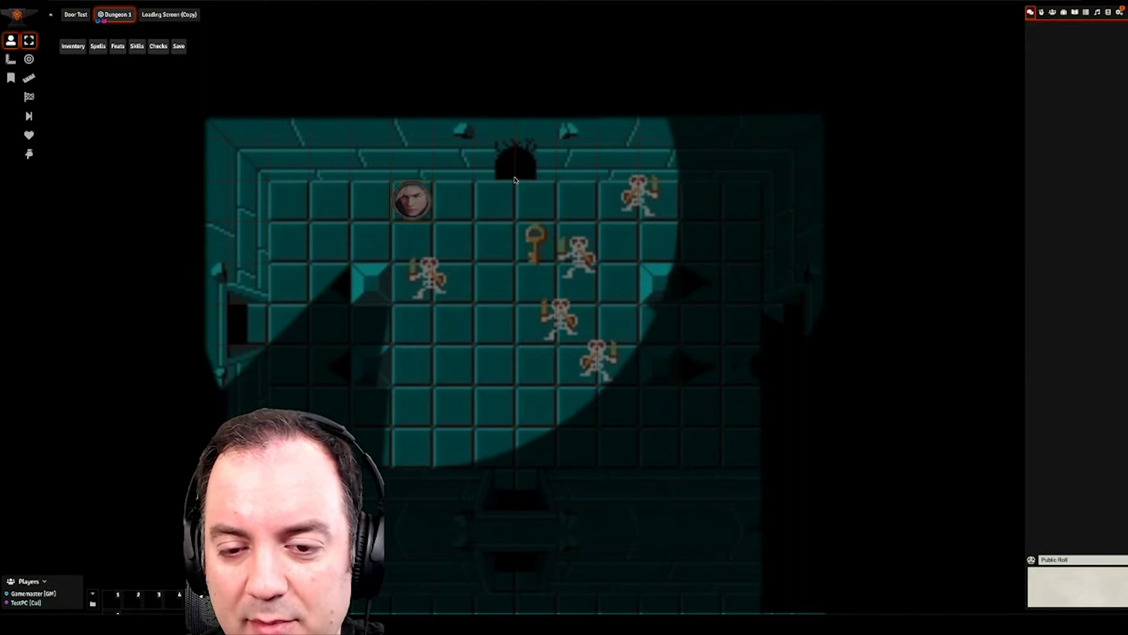
{"action": "key", "text": "Right"}
{"action": "key", "text": "Right"}
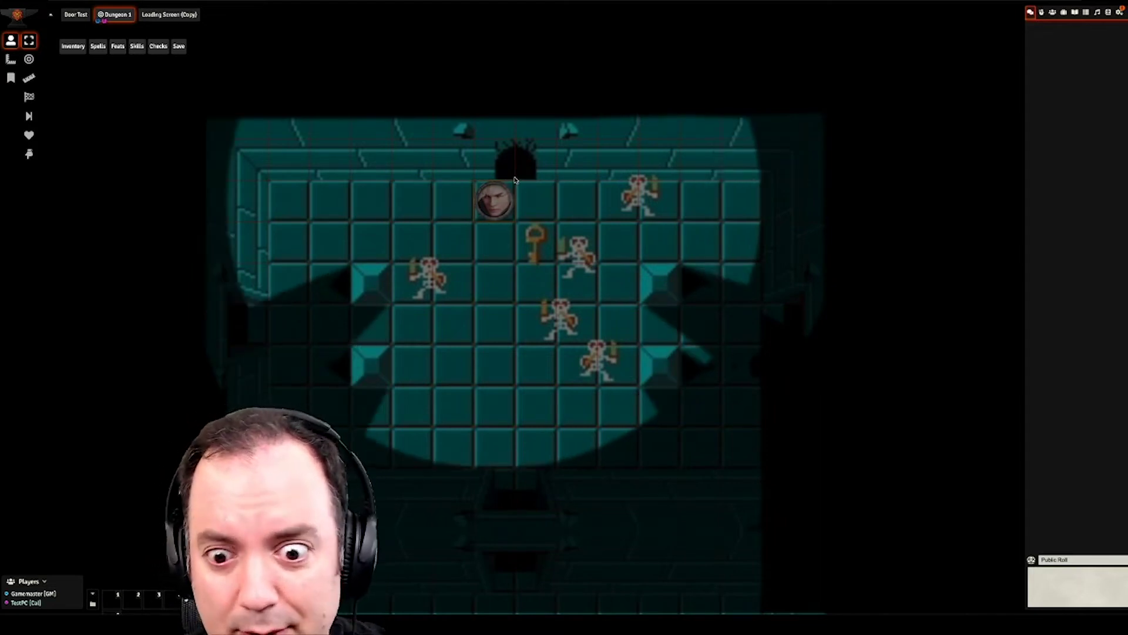
{"action": "key", "text": "Right"}
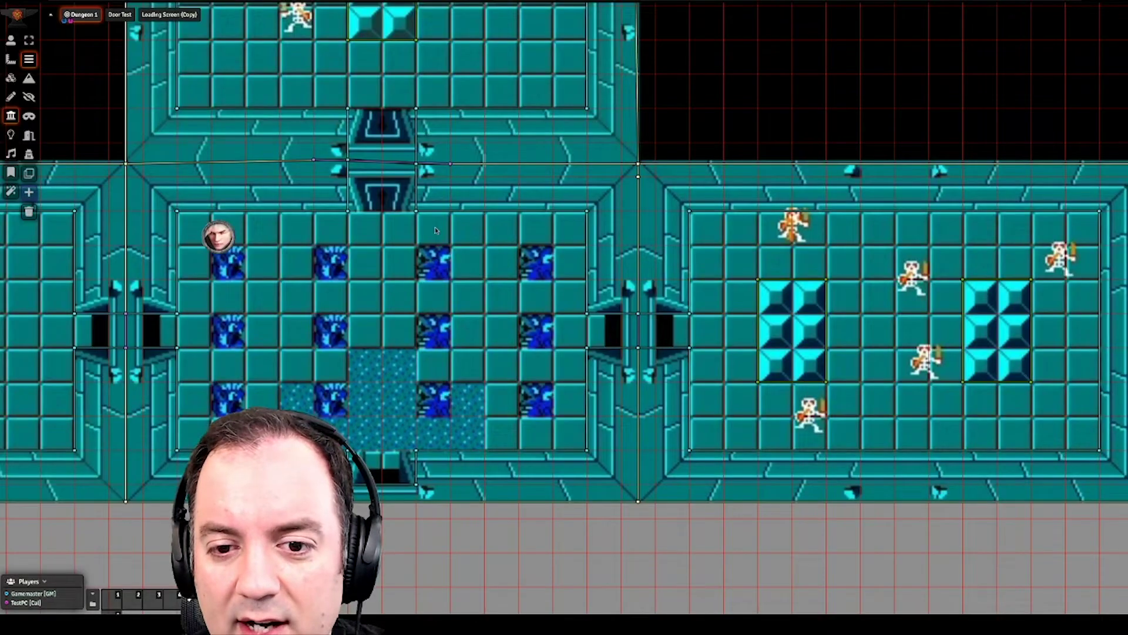
Step: Examine the wall layout from the starting room up to the key room's north opening in the Gamemaster view, and return to the token controls
{"action": "key", "text": "Up"}
{"action": "key", "text": "Up"}
{"action": "key", "text": "Up"}
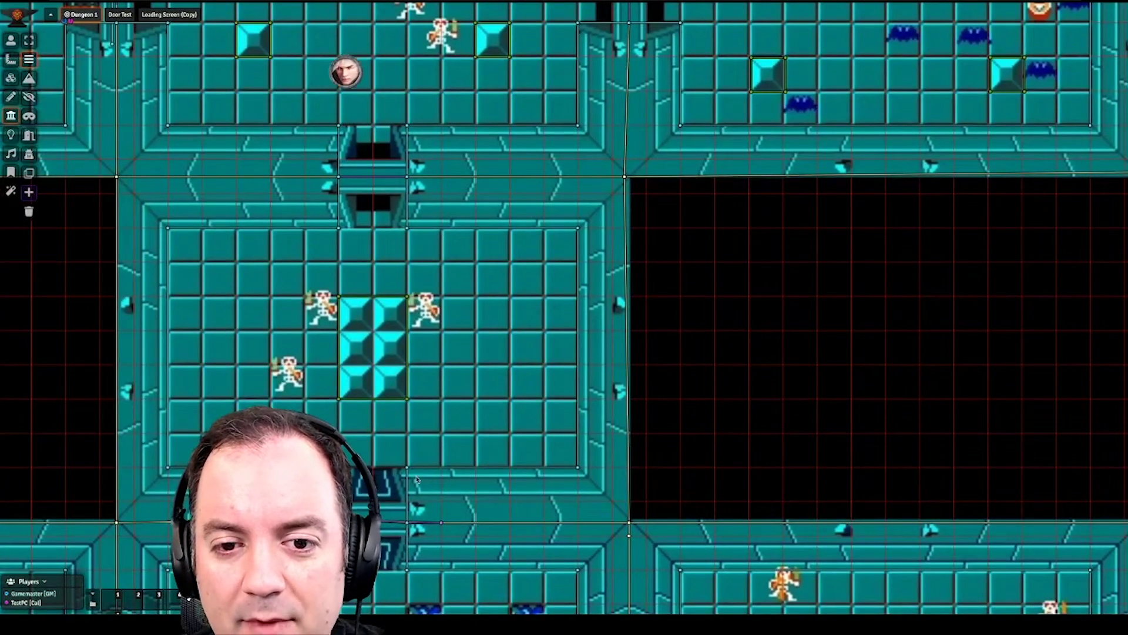
{"action": "left_click_drag", "start_coordinate": [447, 55], "coordinate": [425, 372]}
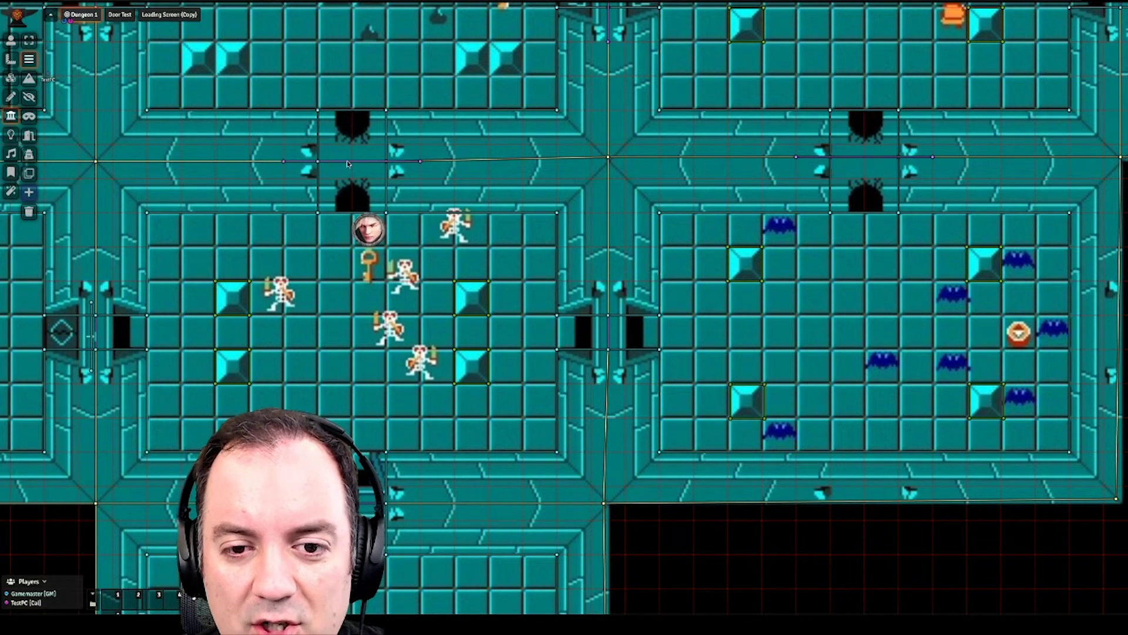
{"action": "left_click", "coordinate": [11, 42]}
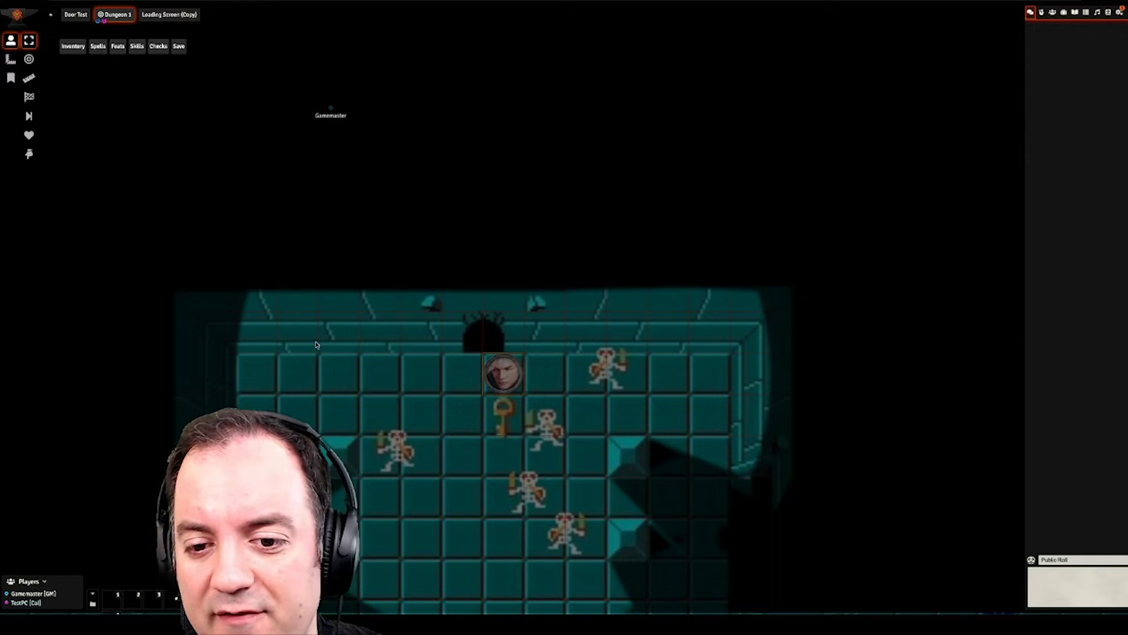
Step: Walk the token through the key room's broken north opening into the room above it
{"action": "key", "text": "Up"}
{"action": "key", "text": "Up"}
{"action": "key", "text": "Up"}
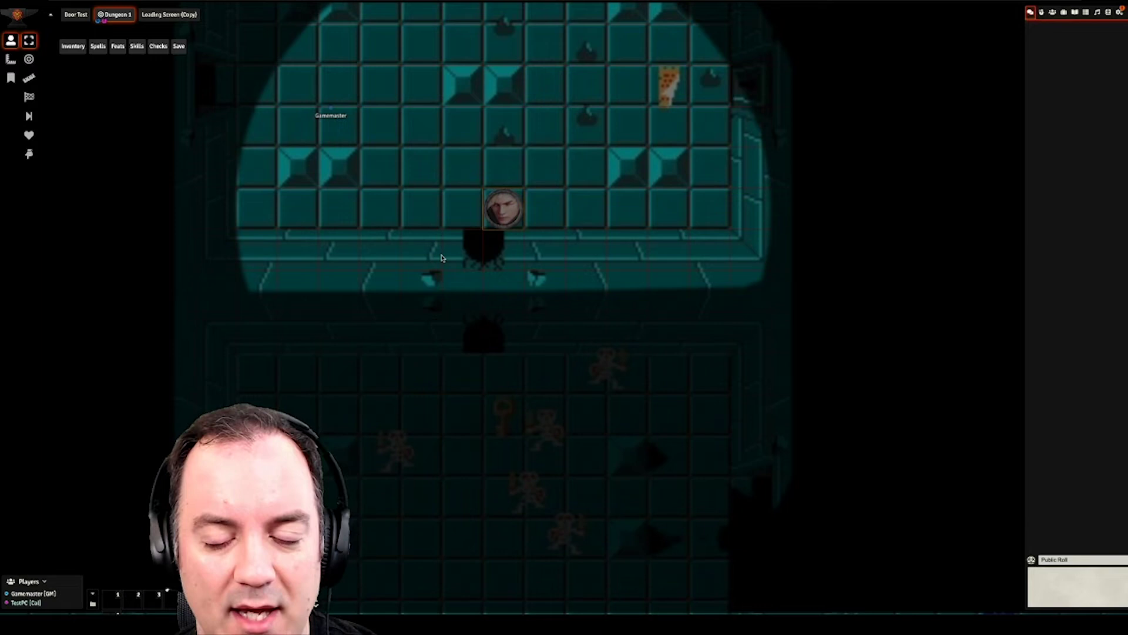
Step: Walk the token back through the opening into the key room and over to the square beside the gap between the two west pillars
{"action": "key", "text": "Down"}
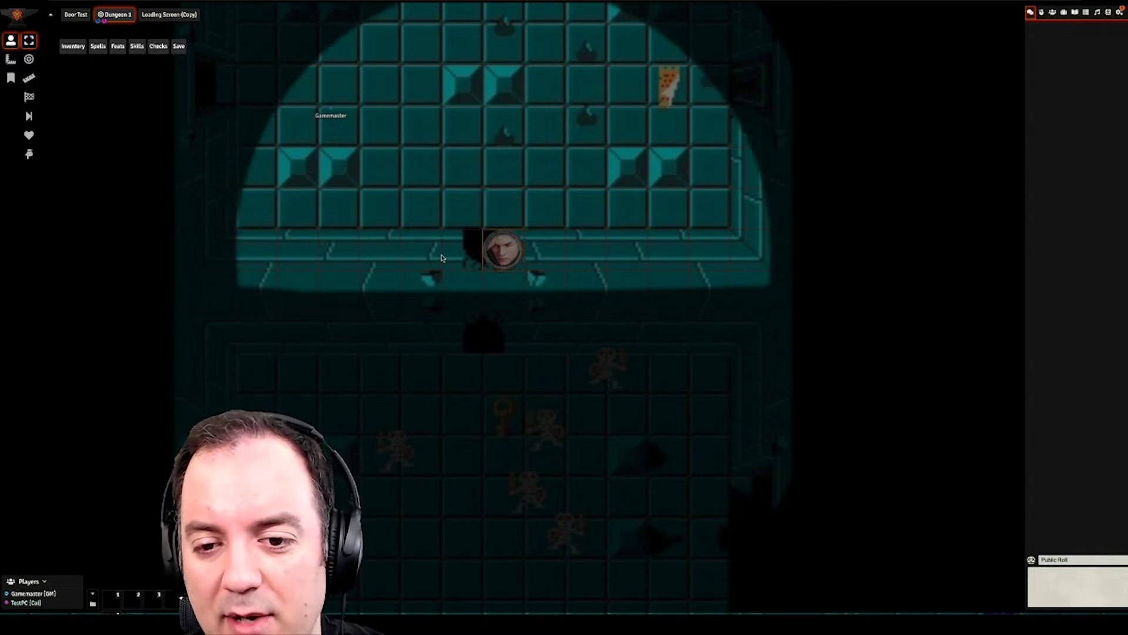
{"action": "key", "text": "Down"}
{"action": "key", "text": "Down"}
{"action": "key", "text": "Down"}
{"action": "key", "text": "Down"}
{"action": "key", "text": "Down"}
{"action": "key", "text": "Down"}
{"action": "key", "text": "Down"}
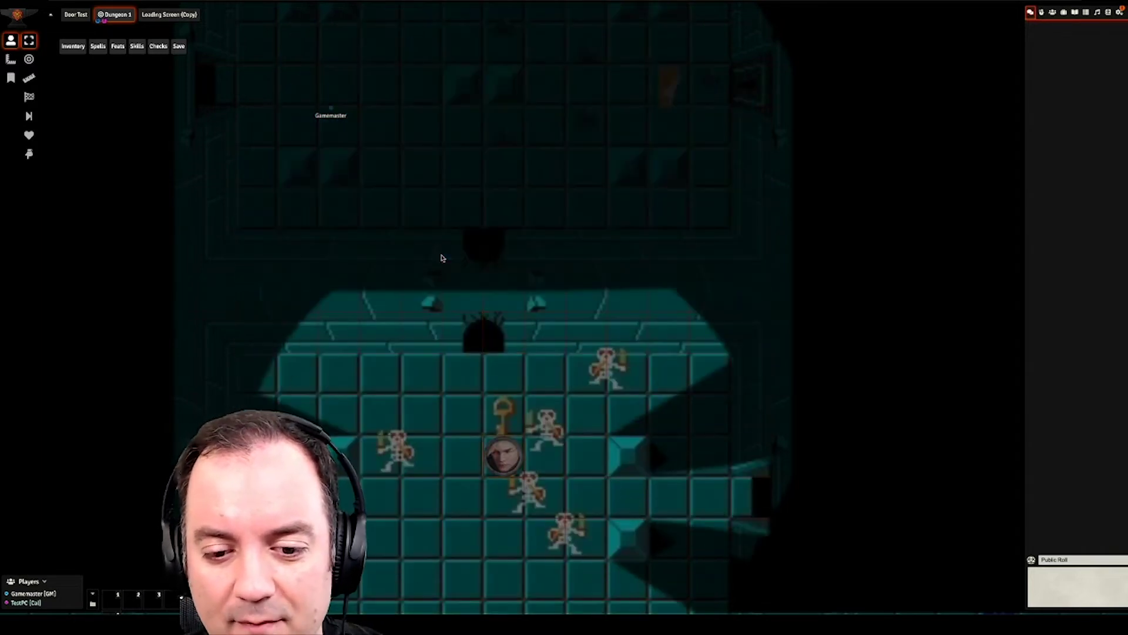
{"action": "key", "text": "Left"}
{"action": "key", "text": "Left"}
{"action": "key", "text": "Left"}
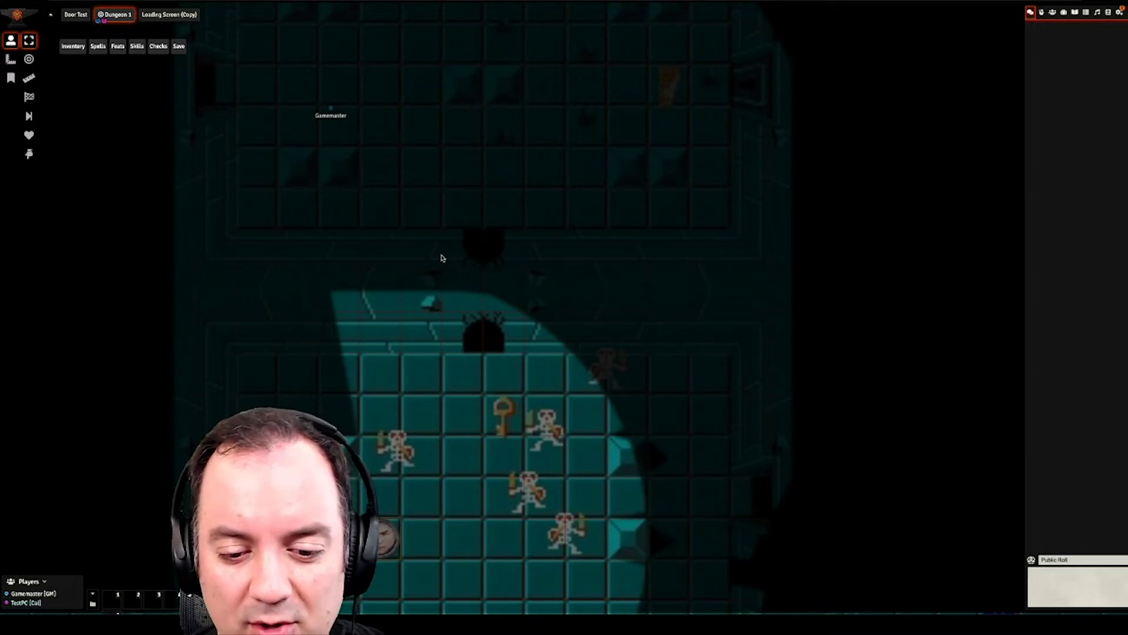
{"action": "key", "text": "Up"}
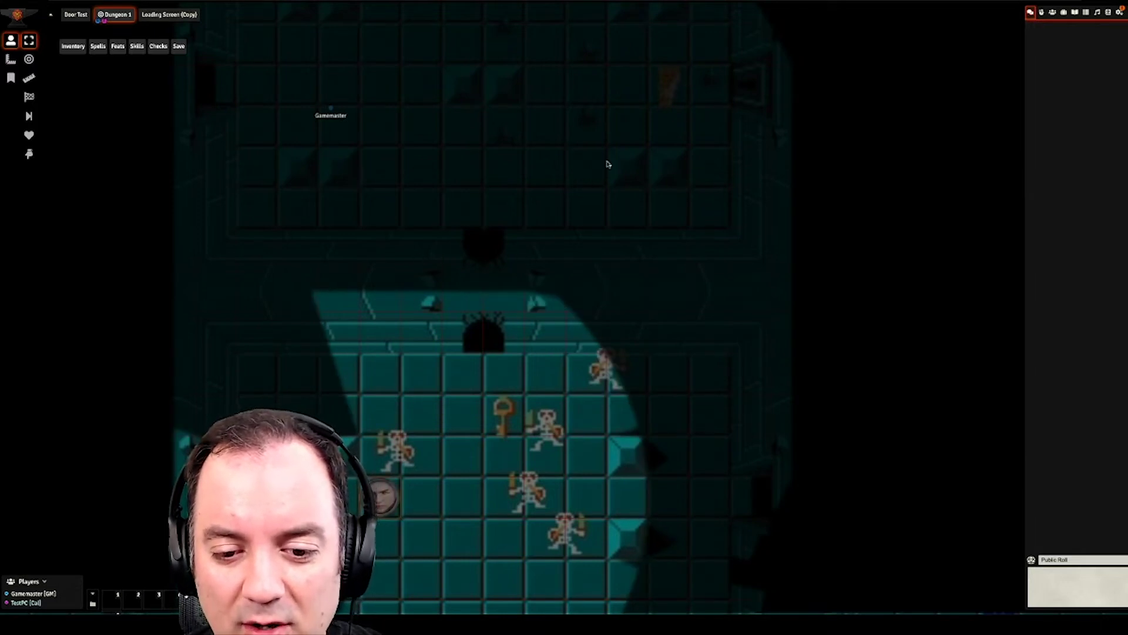
Step: Walk the token west between the pillars and through the key room's west doorway into the bat room's entrance
{"action": "left_click_drag", "start_coordinate": [433, 277], "coordinate": [650, 129]}
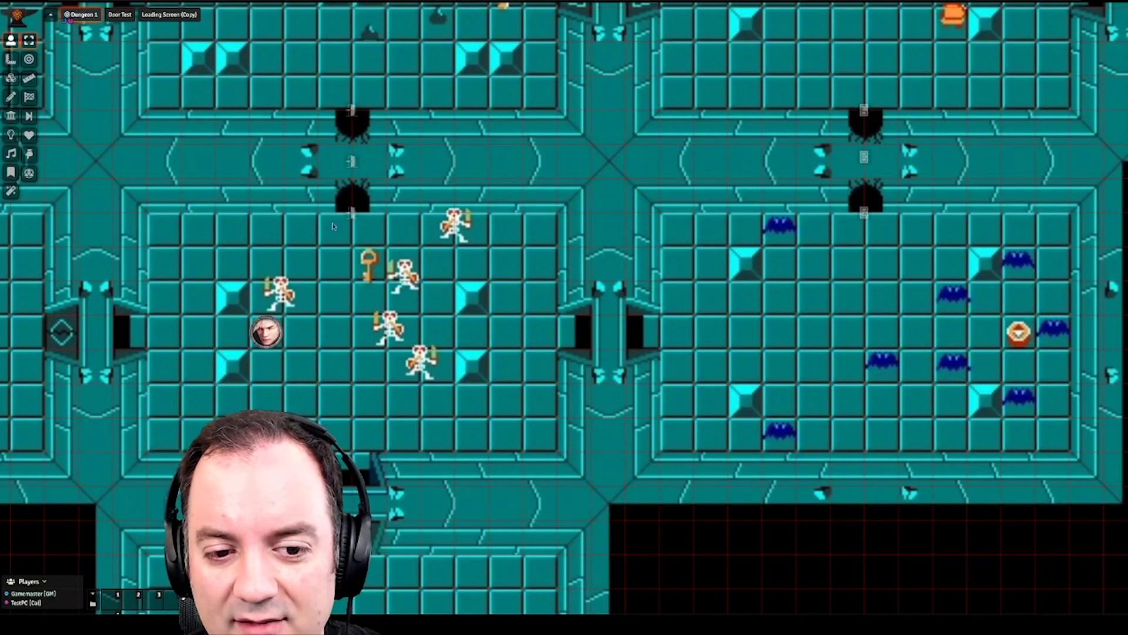
{"action": "left_click_drag", "start_coordinate": [531, 223], "coordinate": [799, 199]}
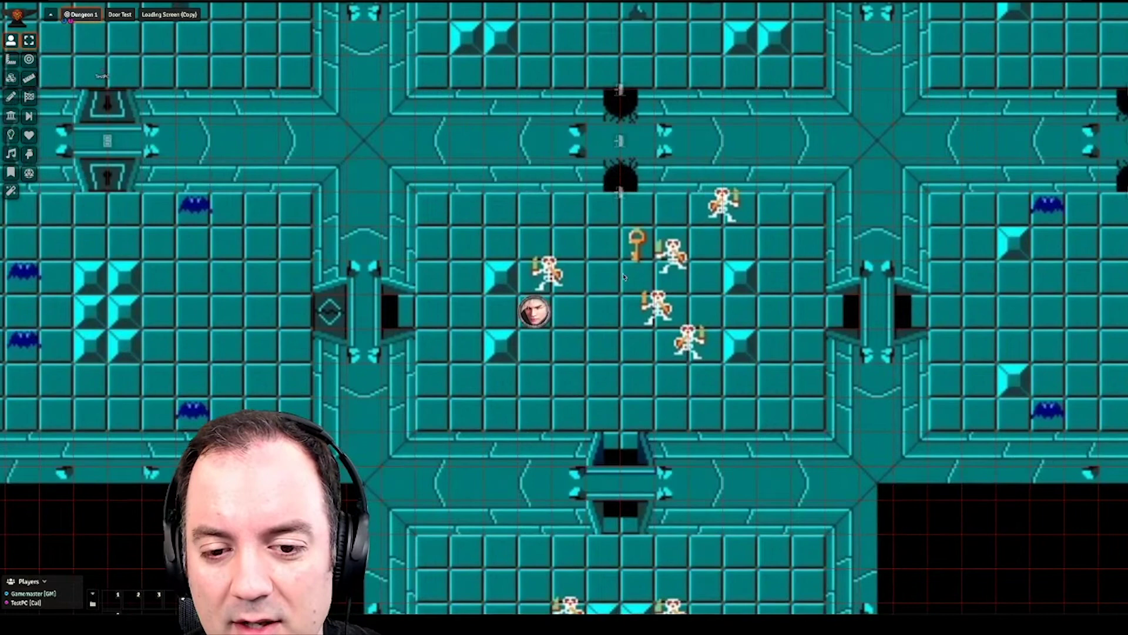
{"action": "left_click_drag", "start_coordinate": [381, 311], "coordinate": [520, 310]}
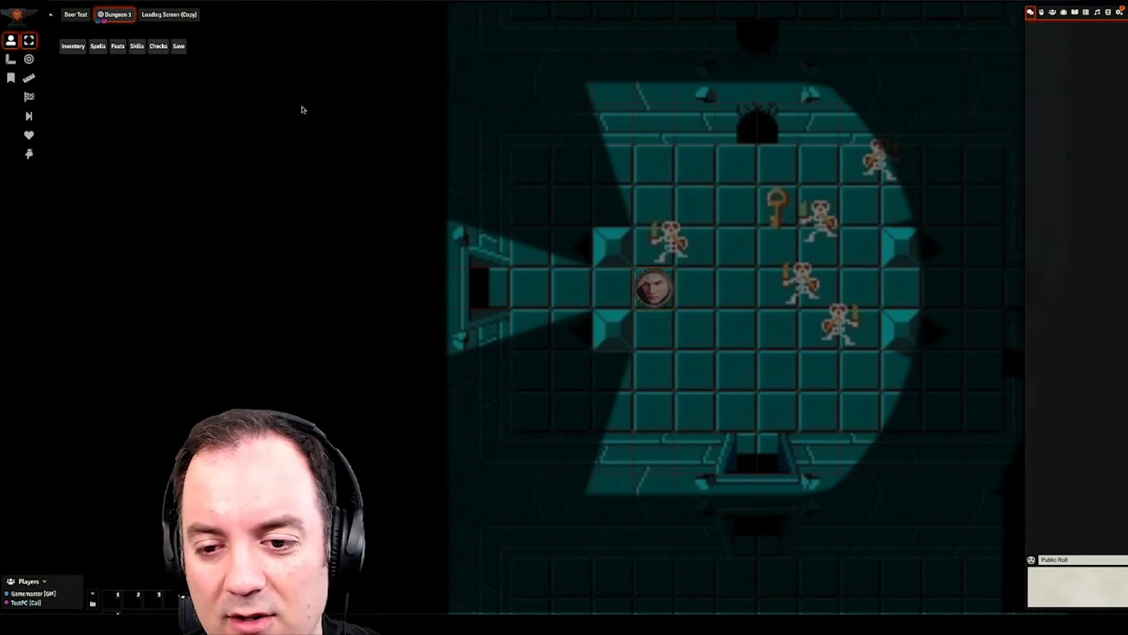
{"action": "key", "text": "Left"}
{"action": "key", "text": "Left"}
{"action": "key", "text": "Left"}
{"action": "key", "text": "Left"}
{"action": "key", "text": "Left"}
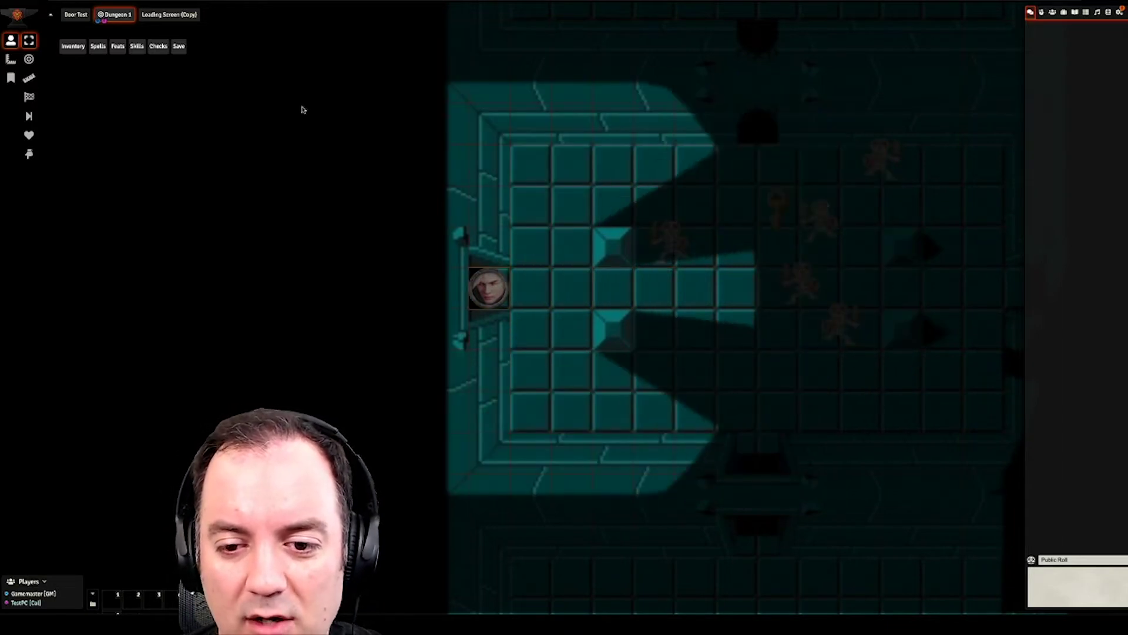
Step: Step the token west into the bat room and try to return it east through the doorway to the key room
{"action": "key", "text": "Left"}
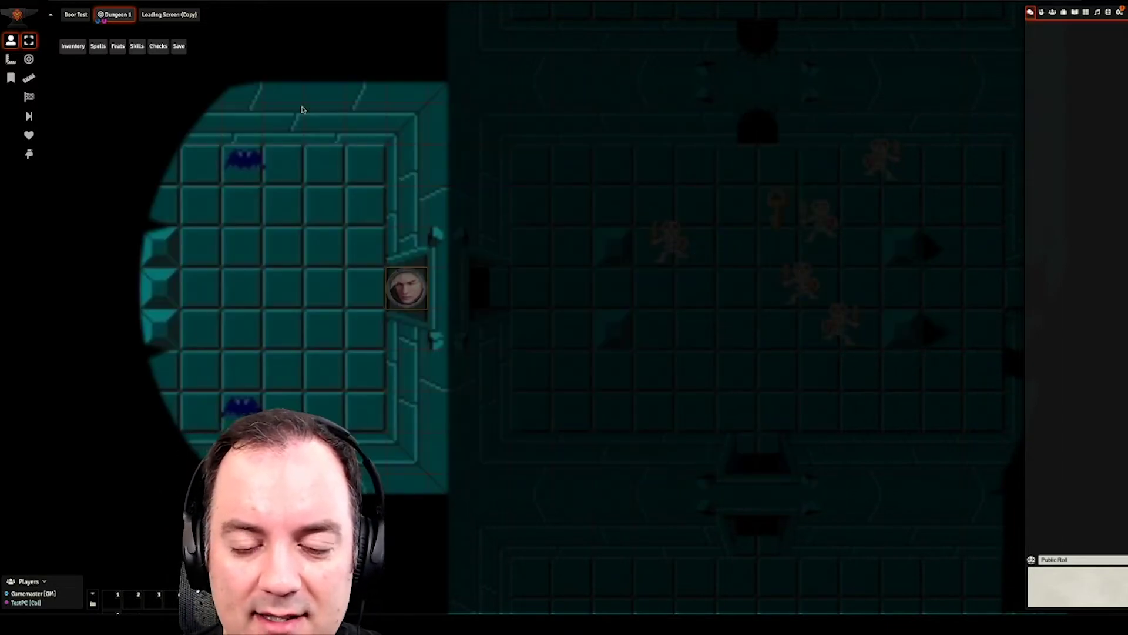
{"action": "key", "text": "Left"}
{"action": "key", "text": "Right"}
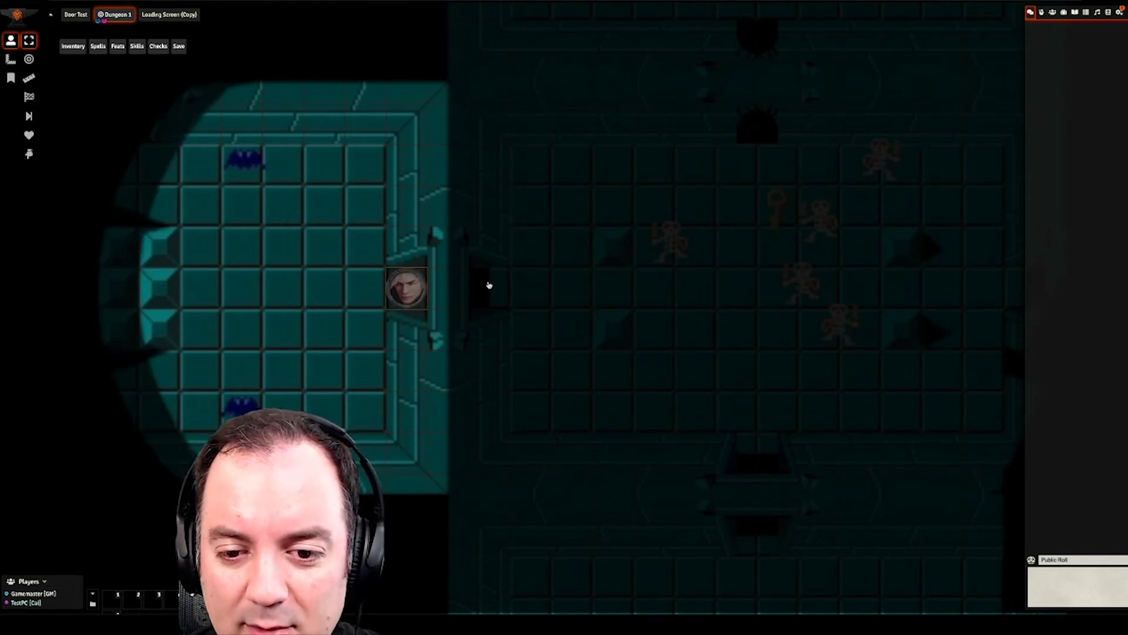
{"action": "key", "text": "Right"}
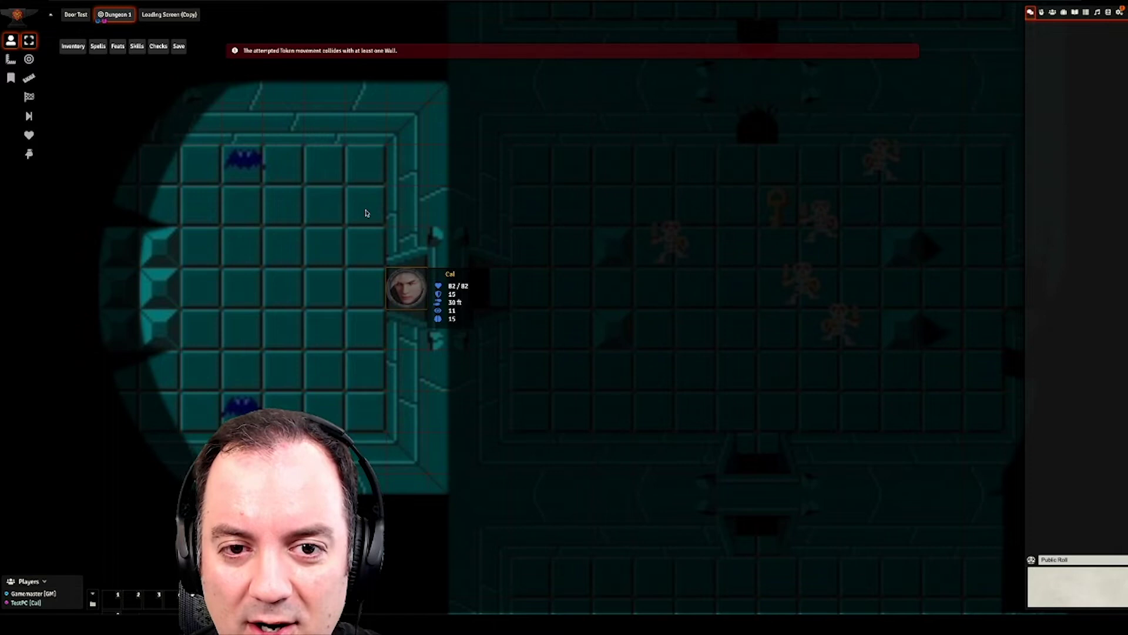
Step: Try to open a door from the token's position in the bat room's east doorway, and deselect the token
{"action": "key", "text": "e"}
{"action": "key", "text": "e"}
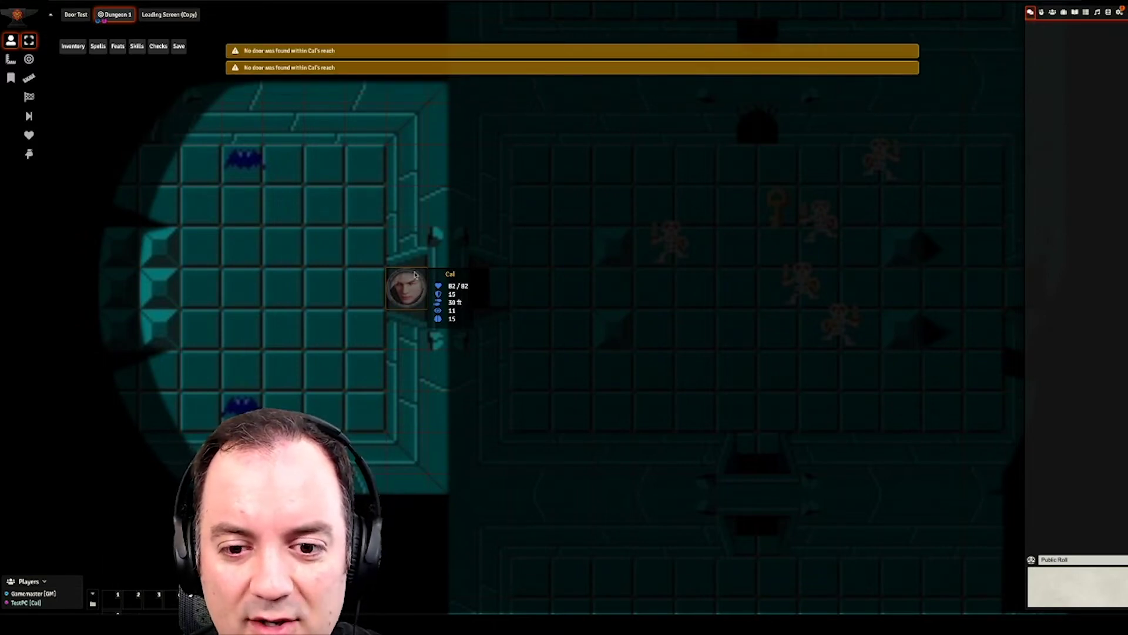
{"action": "key", "text": "Escape"}
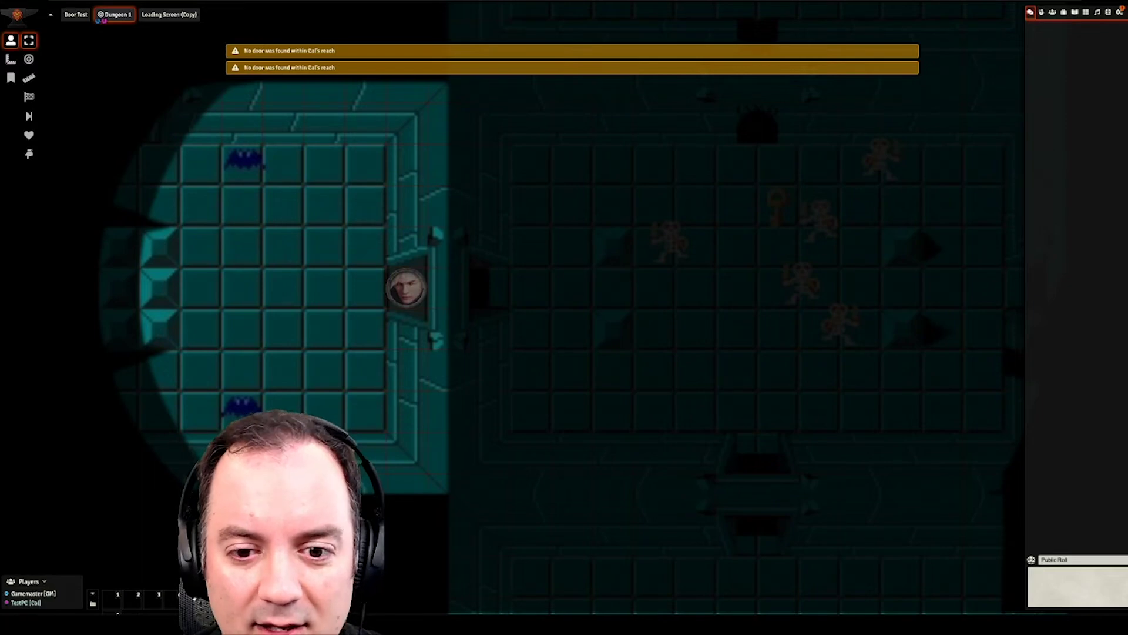
Step: Switch to the Gamemaster view, show the scene's walls and select the one-way wall in the doorway between the bat and key rooms
{"action": "key", "text": "alt+Tab"}
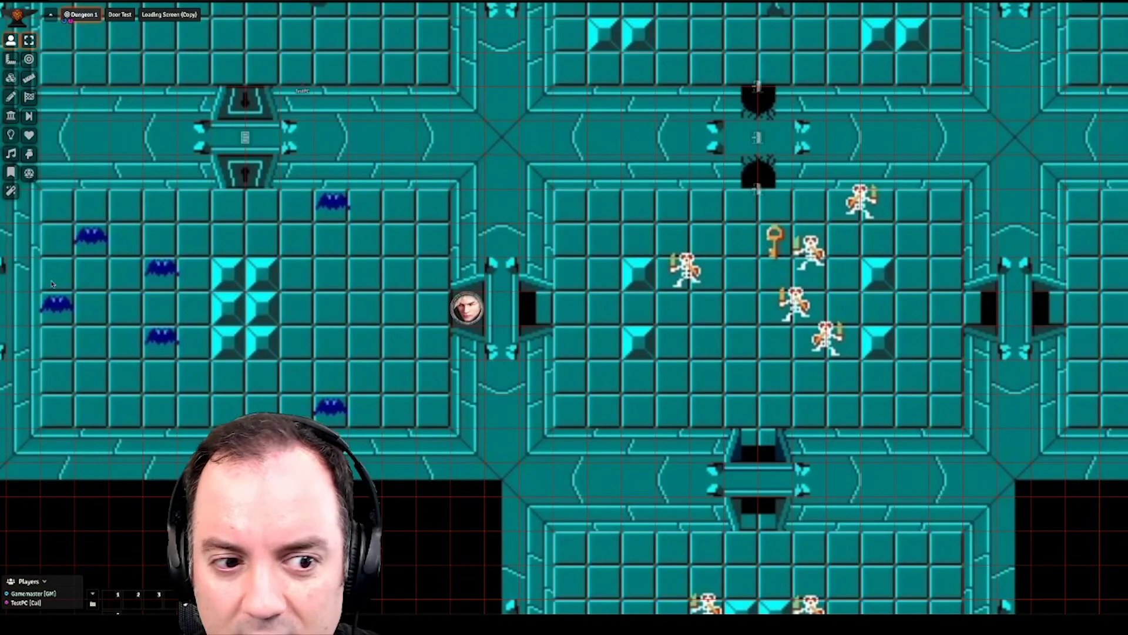
{"action": "left_click", "coordinate": [11, 116]}
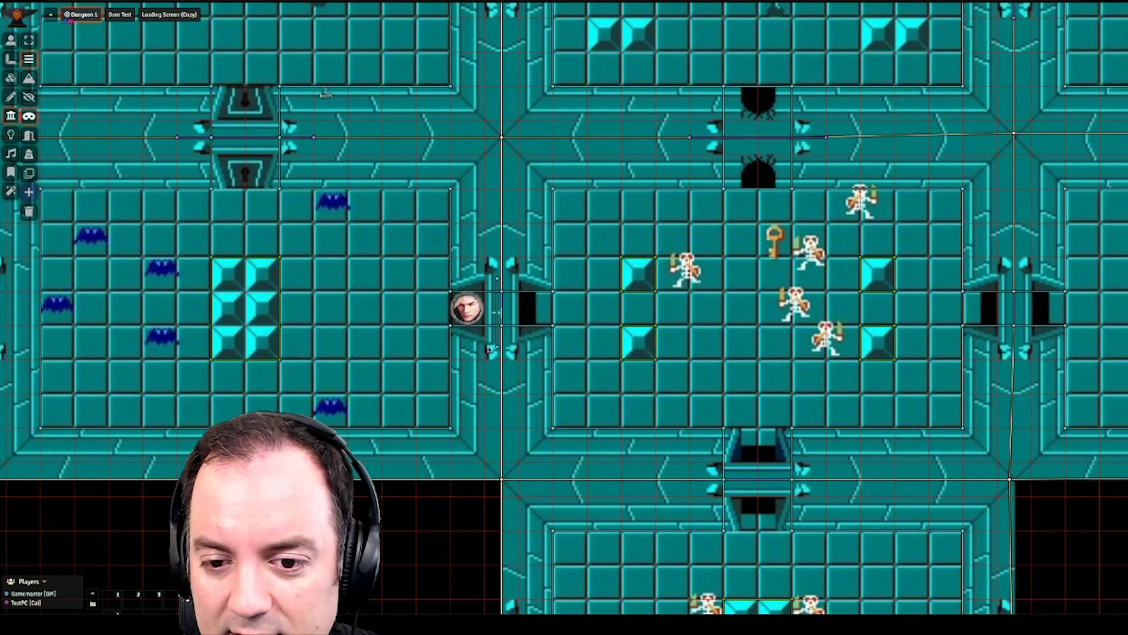
{"action": "scroll", "coordinate": [515, 357], "scroll_direction": "up", "scroll_amount": 10}
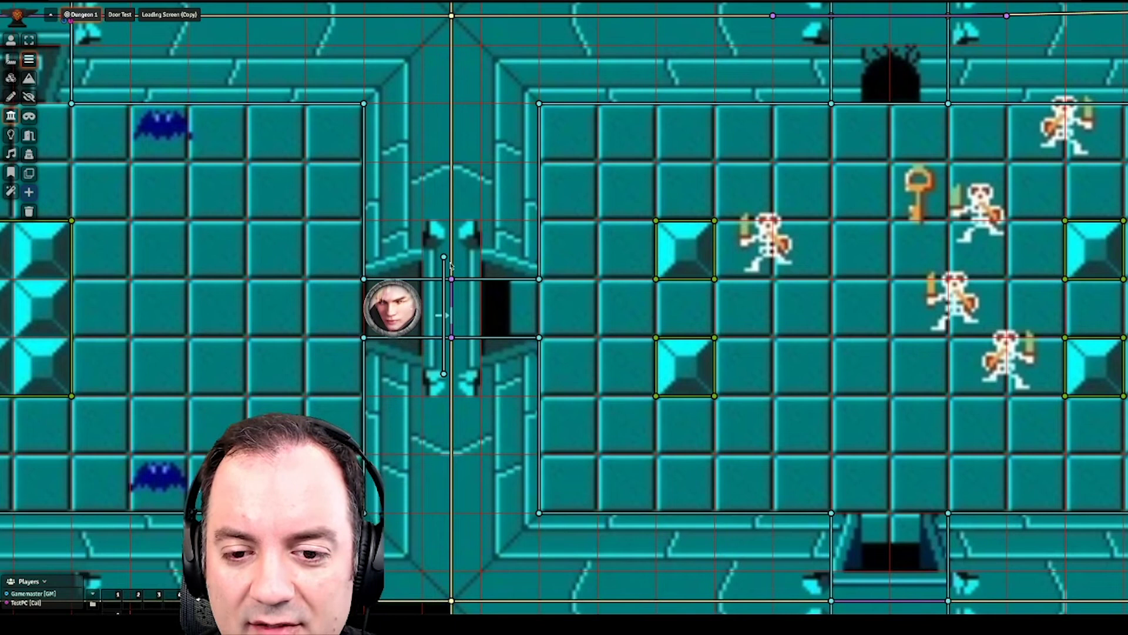
{"action": "left_click", "coordinate": [443, 379]}
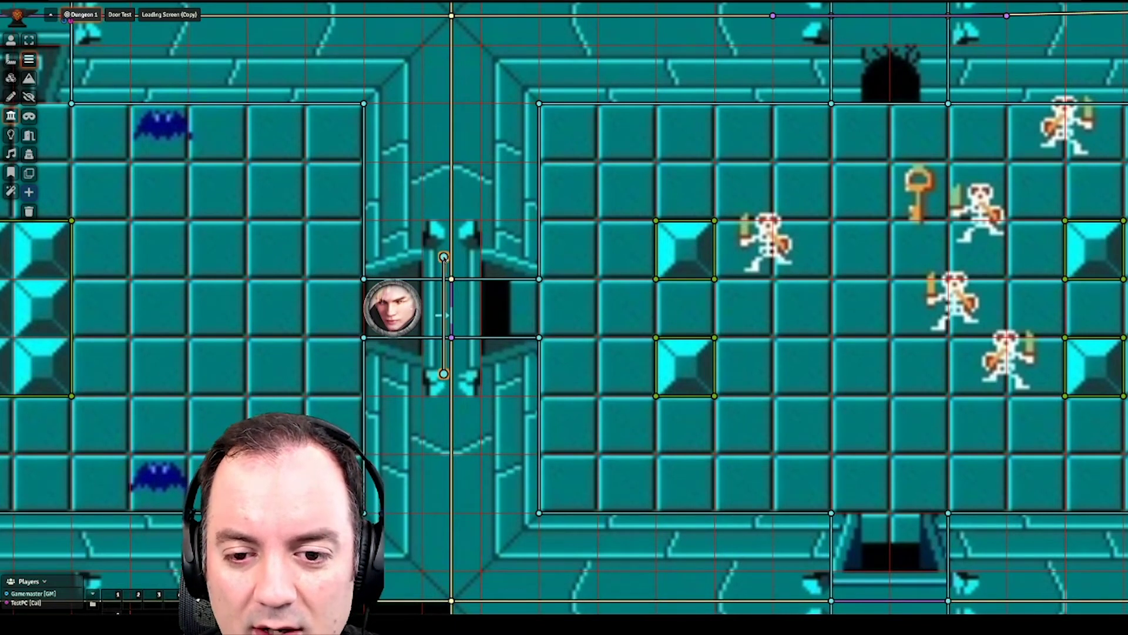
Step: Set the doorway wall's direction to Left and update the wall
{"action": "double_click", "coordinate": [444, 317]}
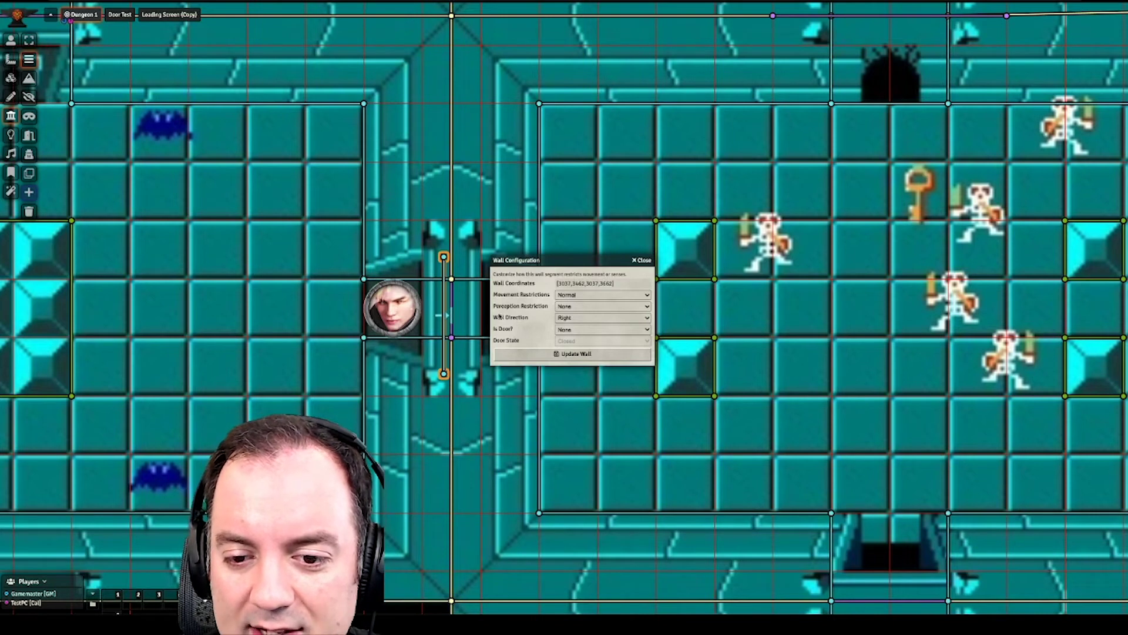
{"action": "left_click", "coordinate": [572, 319]}
{"action": "left_click", "coordinate": [568, 323]}
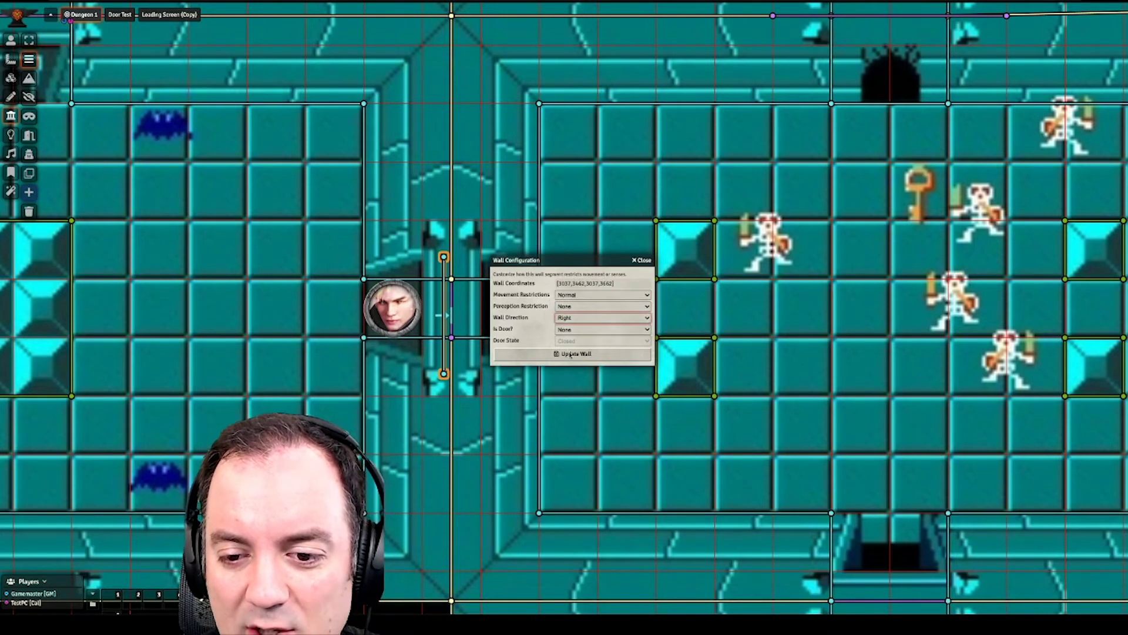
{"action": "left_click", "coordinate": [571, 354]}
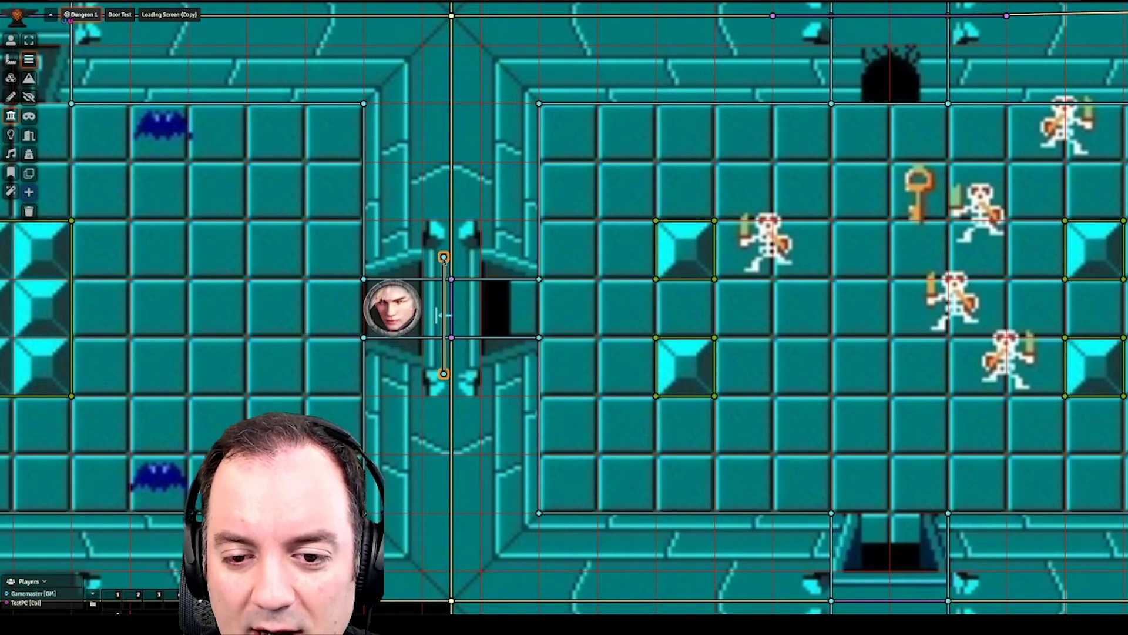
Step: Set the doorway wall's direction back to Right and update the wall
{"action": "double_click", "coordinate": [444, 258]}
{"action": "left_click", "coordinate": [571, 321]}
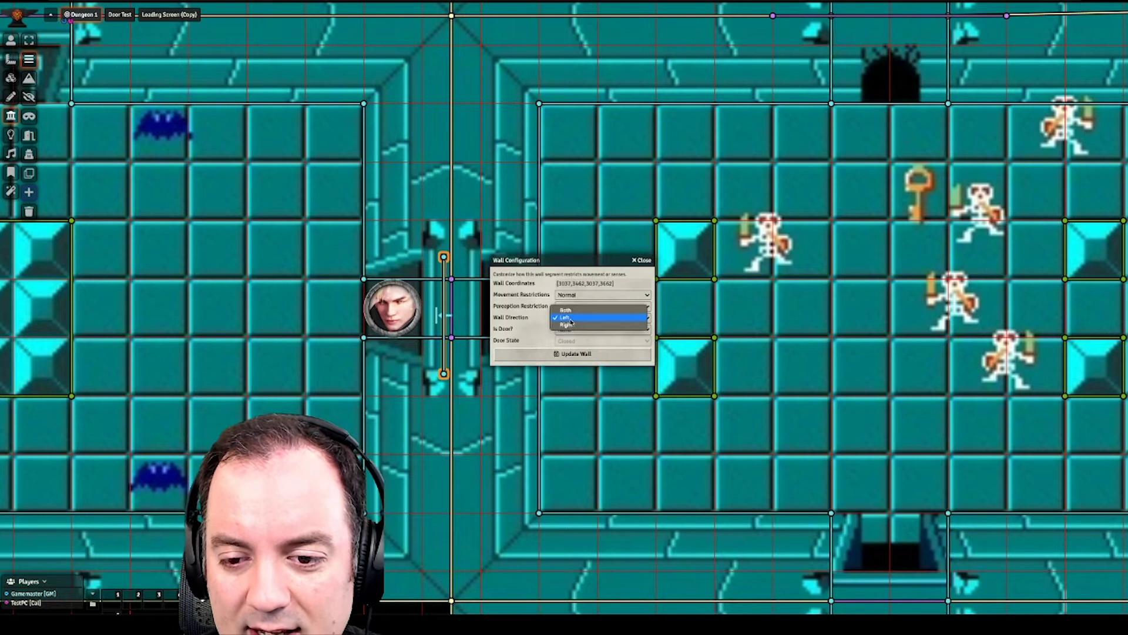
{"action": "left_click", "coordinate": [572, 340]}
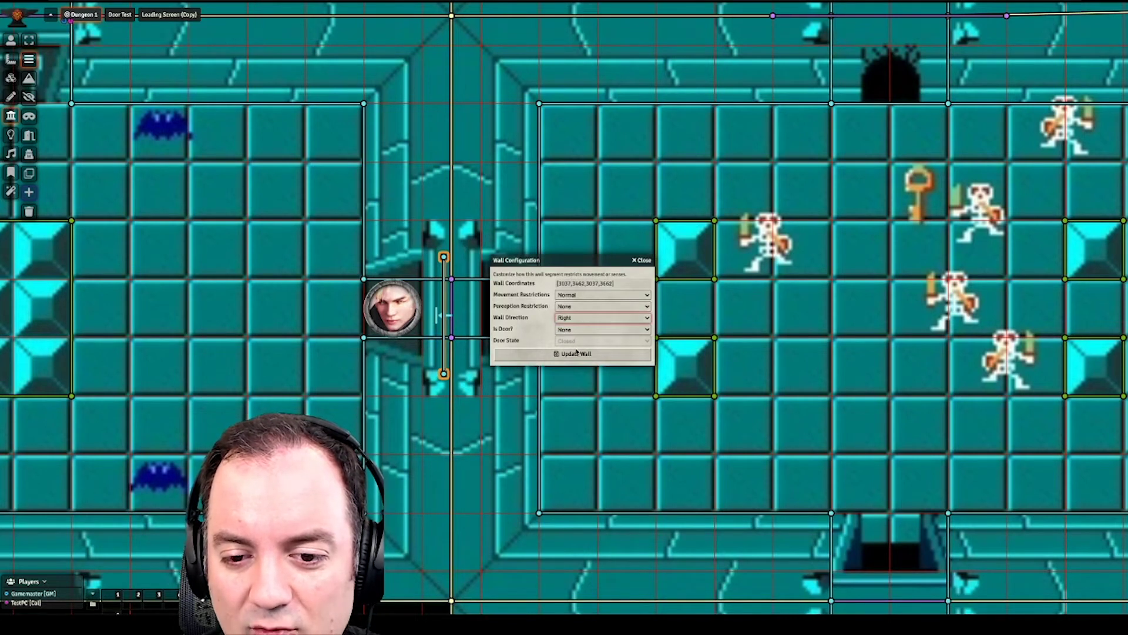
{"action": "left_click", "coordinate": [577, 353]}
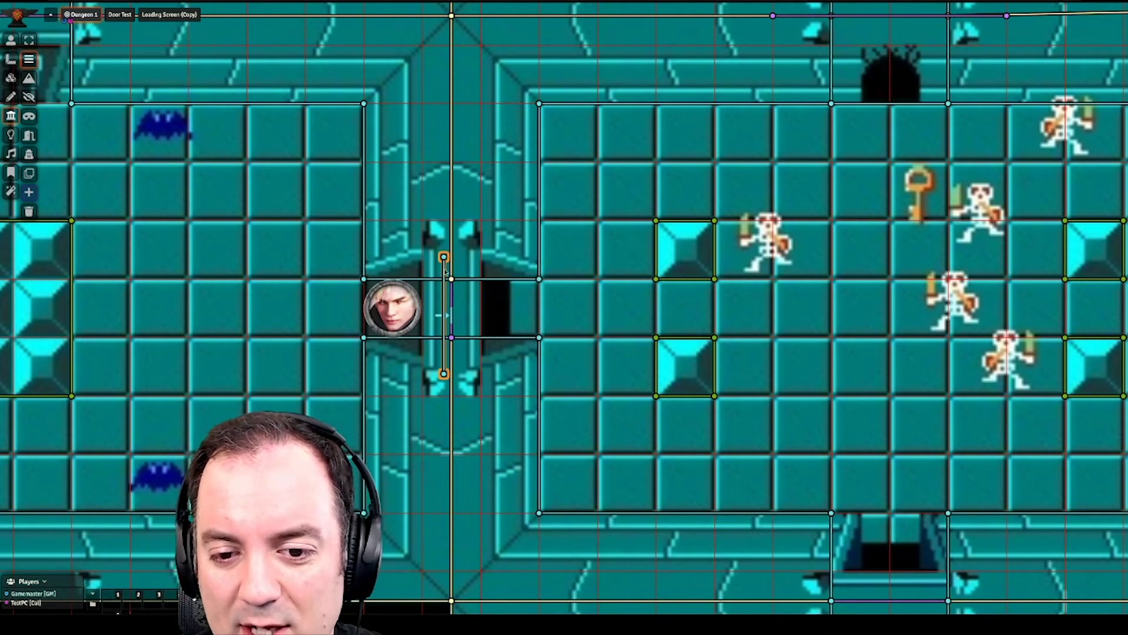
Step: Swing the one-way doorway wall's lower endpoint round to horizontal, return it to vertical, and deselect the wall
{"action": "mouse_move", "coordinate": [445, 374]}
{"action": "left_mouse_down"}
{"action": "mouse_move", "coordinate": [506, 290]}
{"action": "mouse_move", "coordinate": [505, 209]}
{"action": "mouse_move", "coordinate": [429, 149]}
{"action": "mouse_move", "coordinate": [480, 278]}
{"action": "mouse_move", "coordinate": [443, 375]}
{"action": "left_mouse_up"}
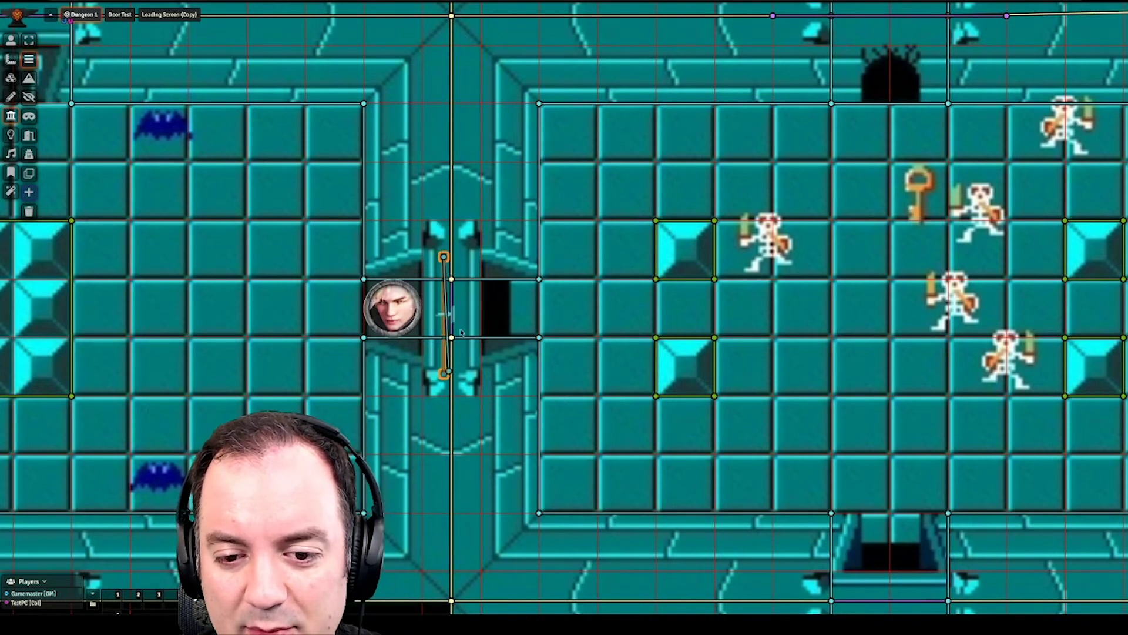
{"action": "left_click_drag", "start_coordinate": [444, 257], "coordinate": [466, 250]}
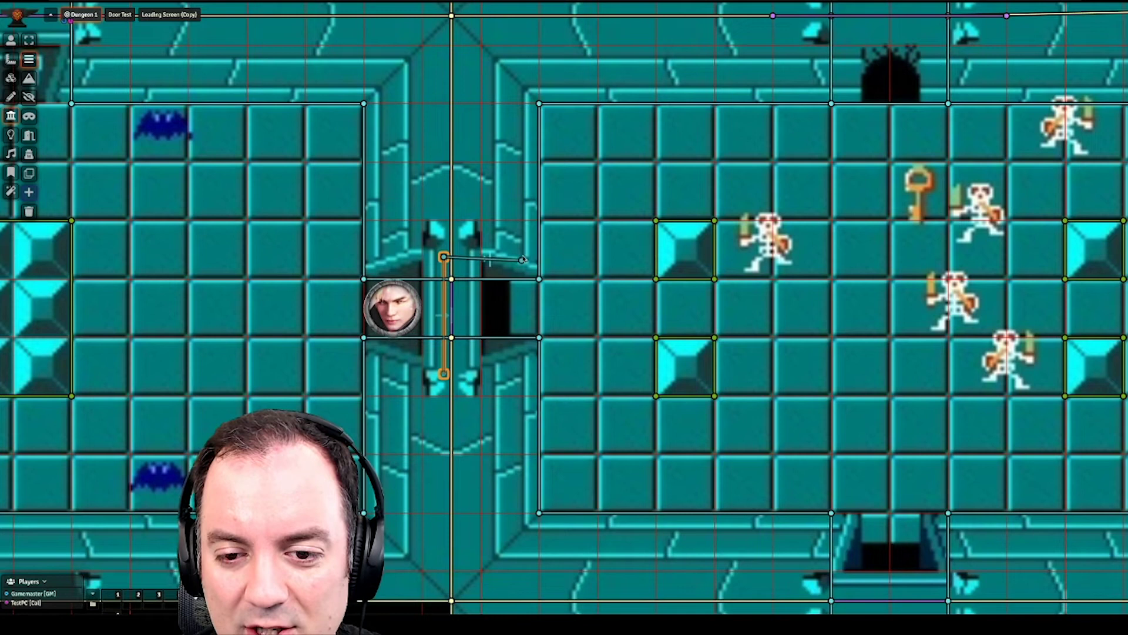
{"action": "key", "text": "ctrl+z"}
{"action": "key", "text": "ctrl+z"}
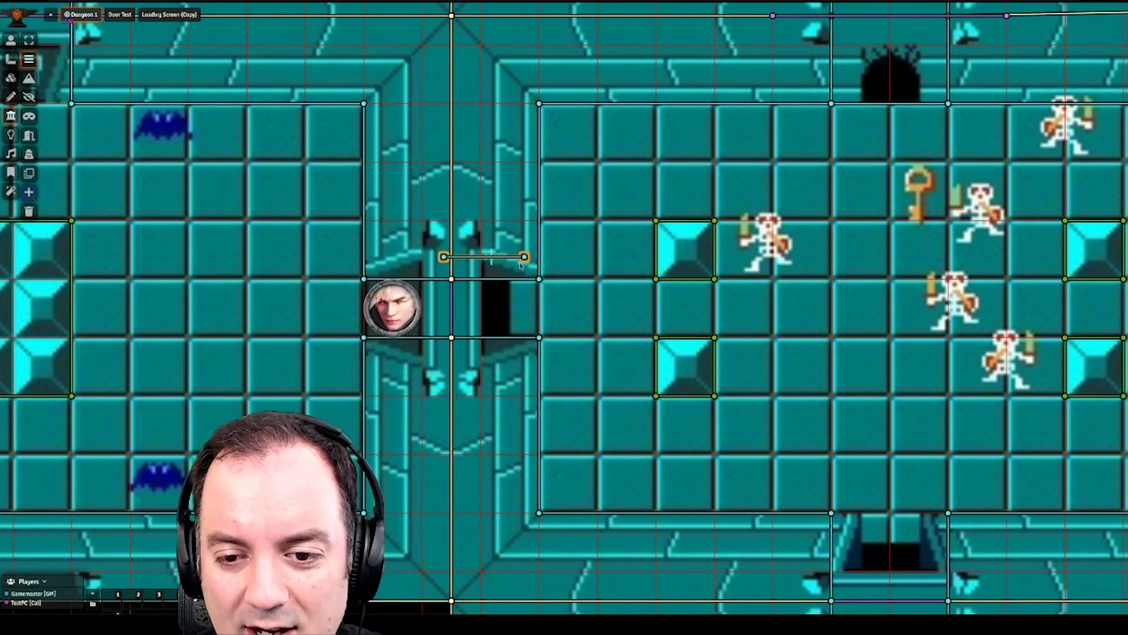
{"action": "left_click_drag", "start_coordinate": [443, 367], "coordinate": [443, 366]}
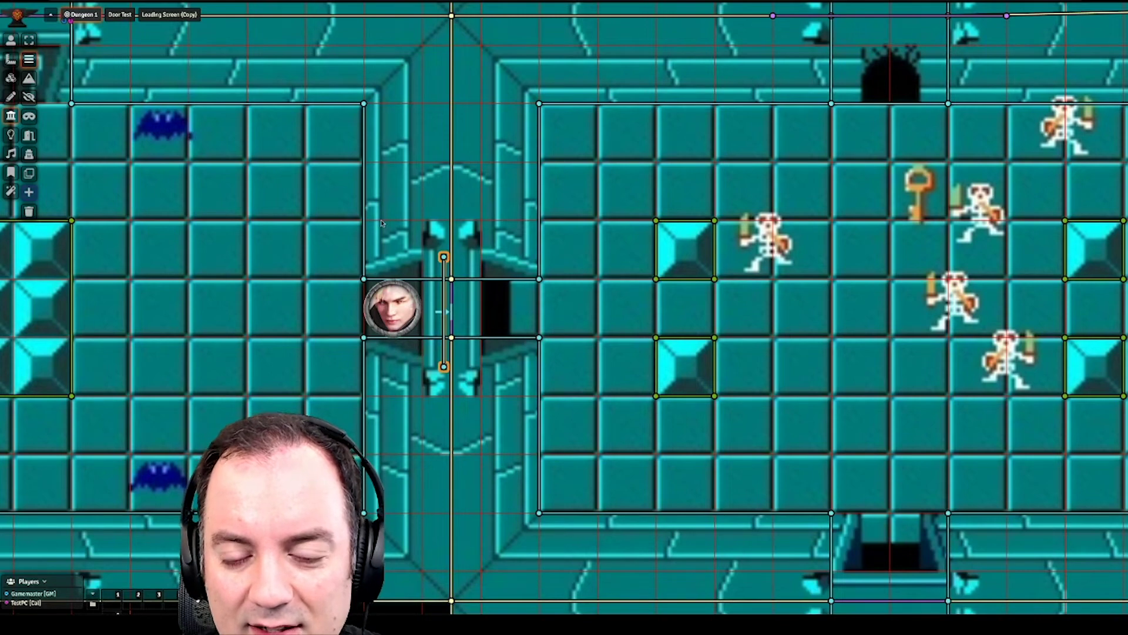
{"action": "left_click", "coordinate": [321, 197]}
Step: Rotate the one-way wall about its upper endpoint past horizontal and set it vertical across the doorway again
{"action": "left_click_drag", "start_coordinate": [385, 253], "coordinate": [441, 301]}
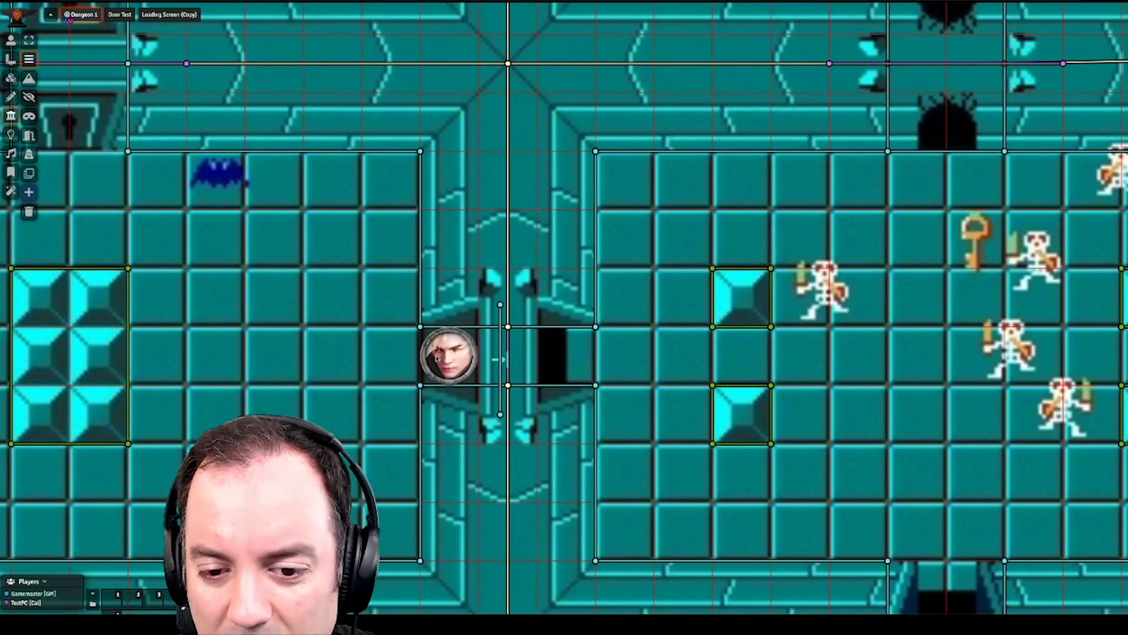
{"action": "left_click_drag", "start_coordinate": [501, 415], "coordinate": [574, 304]}
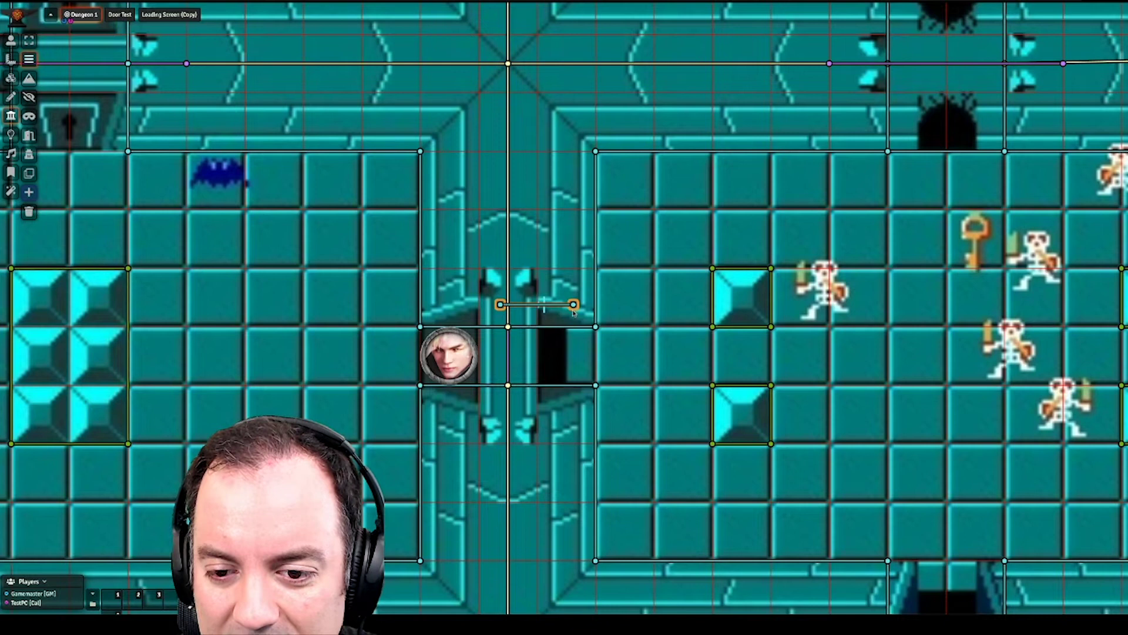
{"action": "left_click_drag", "start_coordinate": [575, 304], "coordinate": [580, 275]}
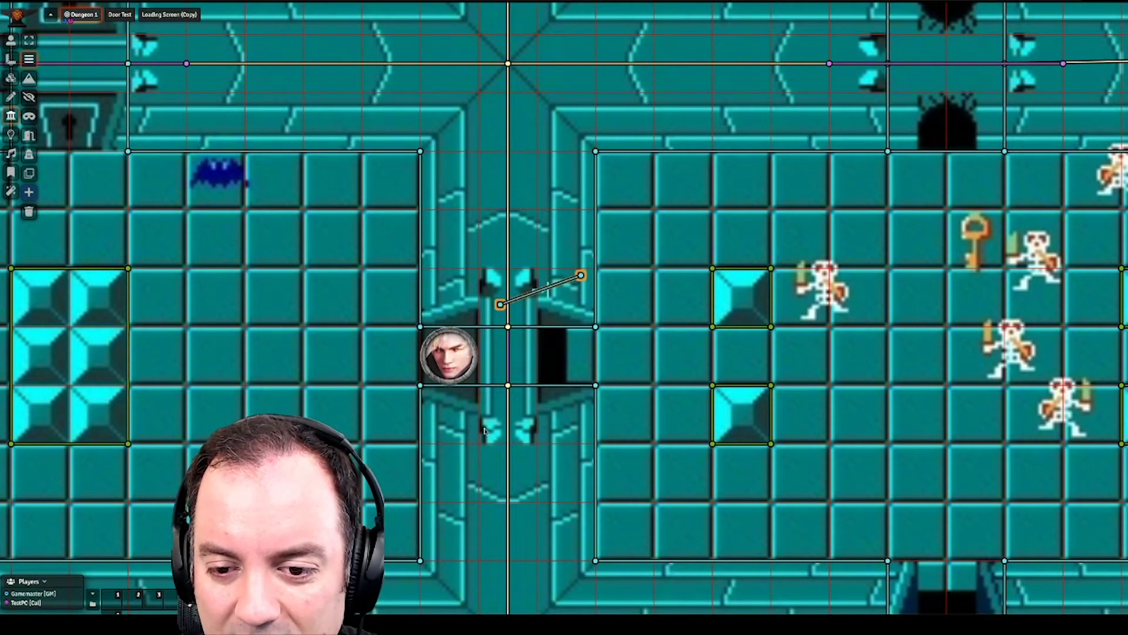
{"action": "left_click_drag", "start_coordinate": [500, 305], "coordinate": [482, 414]}
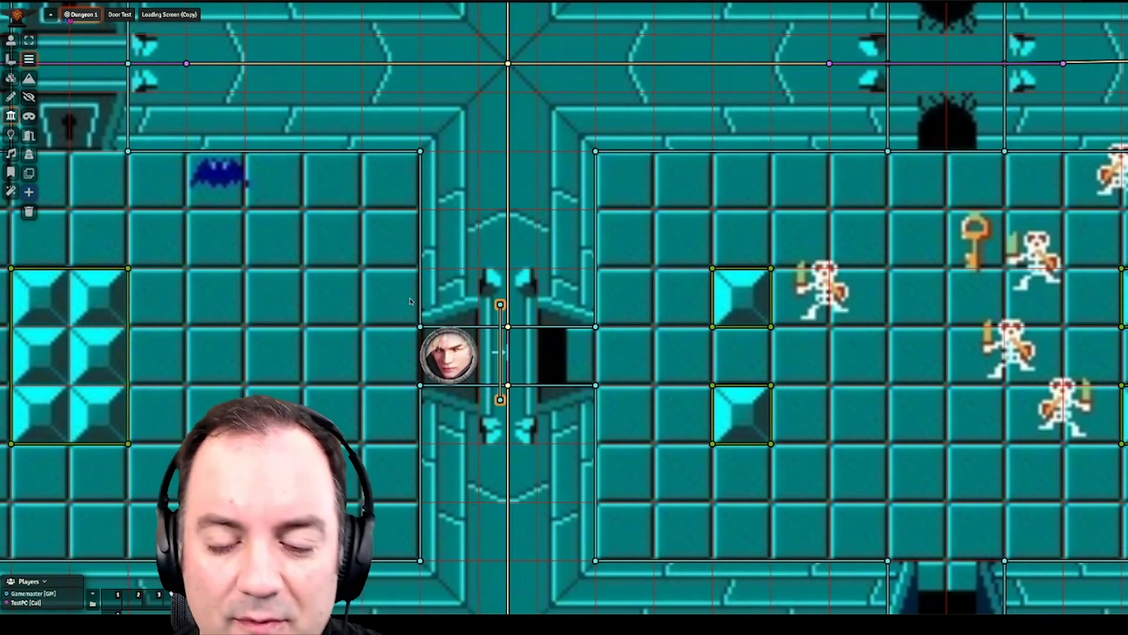
Step: Switch to the player view, select the token and move it from the east doorway to below the bat room's north door
{"action": "left_click", "coordinate": [438, 349]}
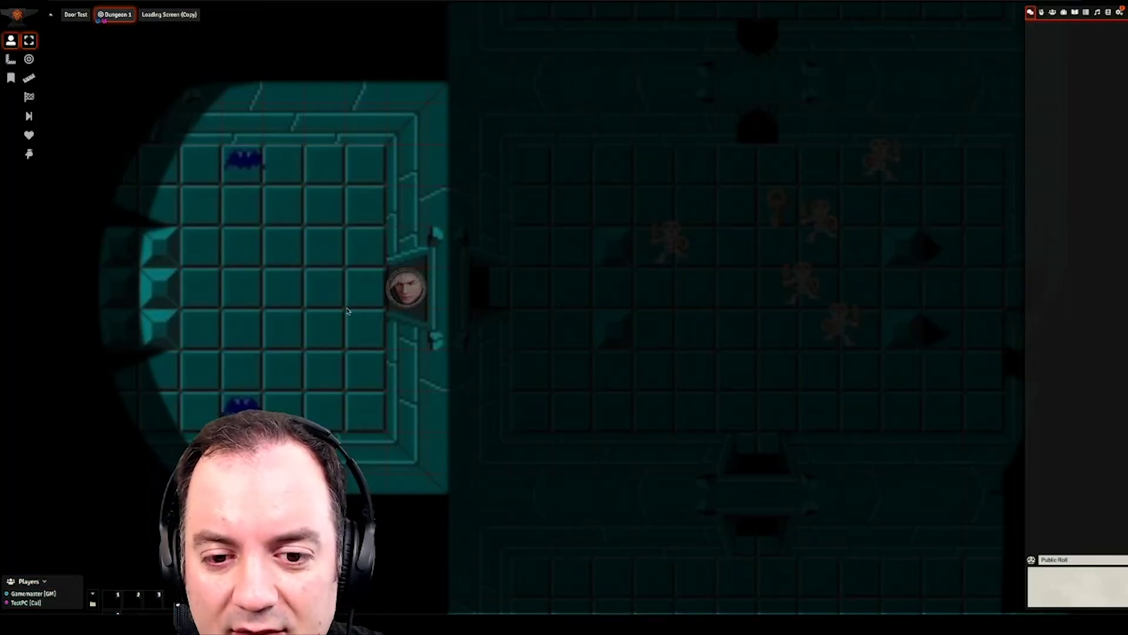
{"action": "left_click", "coordinate": [405, 288]}
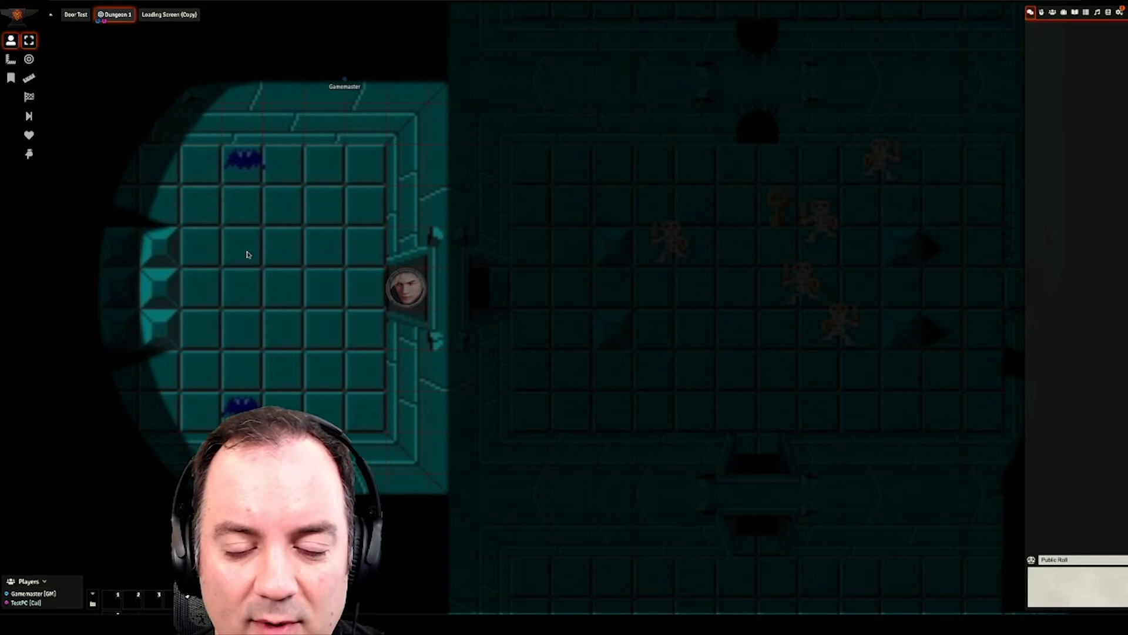
{"action": "left_click", "coordinate": [400, 303]}
{"action": "key", "text": "Left"}
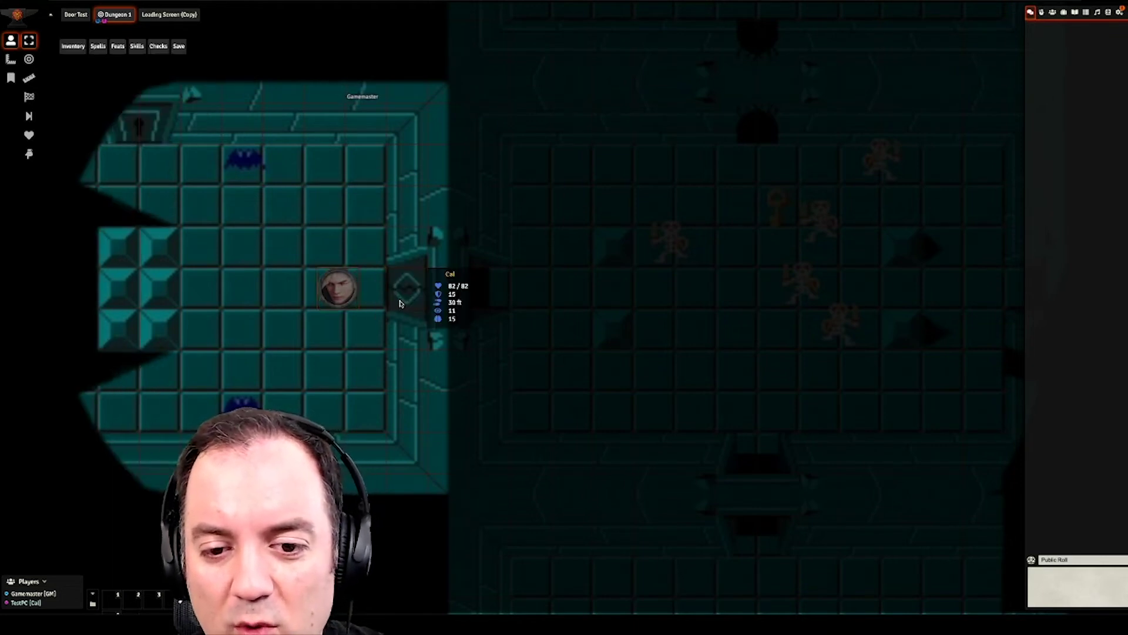
{"action": "key", "text": "Left"}
{"action": "key", "text": "Left"}
{"action": "key", "text": "Up"}
{"action": "key", "text": "Left"}
{"action": "key", "text": "Left"}
{"action": "key", "text": "Up"}
Step: Move the token through the bat room's north door and up to the orange block in the room beyond
{"action": "key", "text": "Up"}
{"action": "key", "text": "Left"}
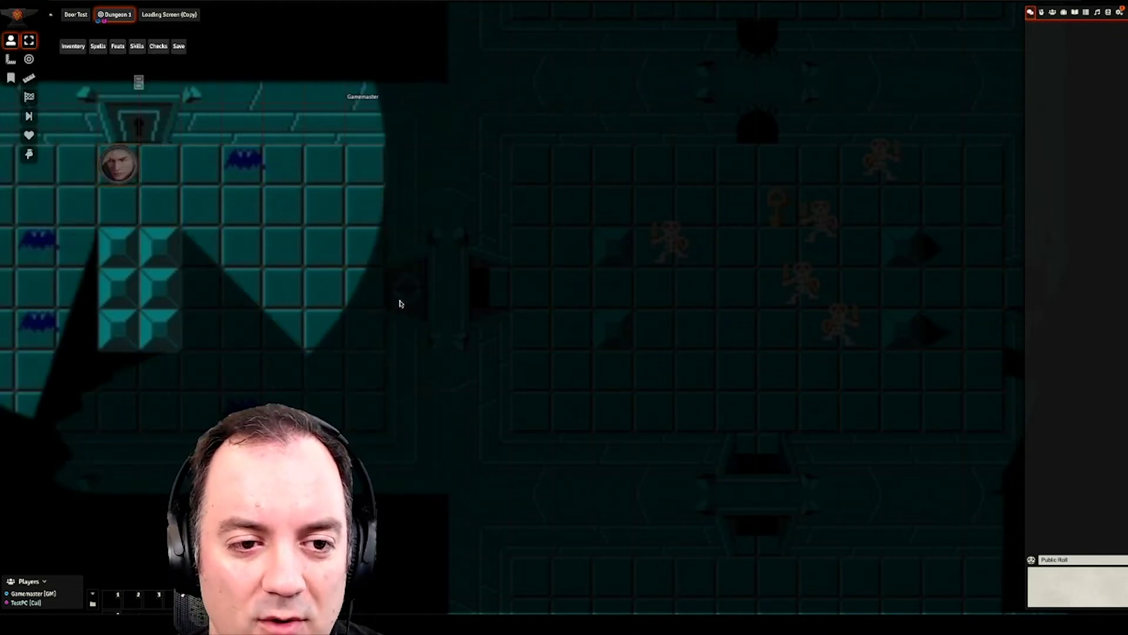
{"action": "key", "text": "Up"}
{"action": "key", "text": "Up"}
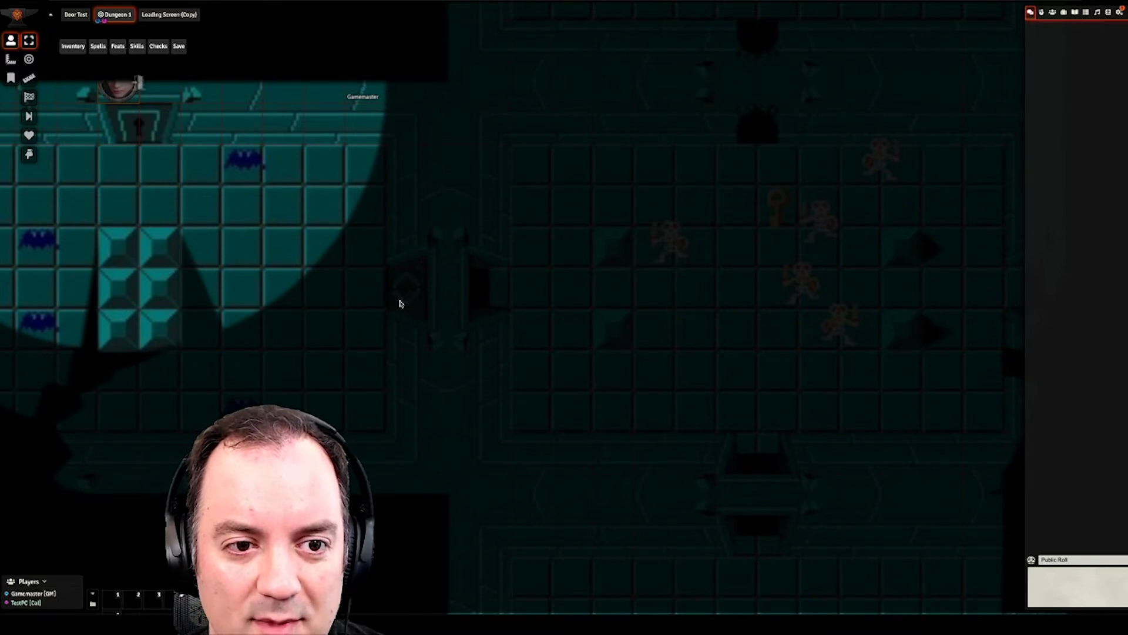
{"action": "key", "text": "Up"}
{"action": "key", "text": "Up"}
{"action": "key", "text": "Up"}
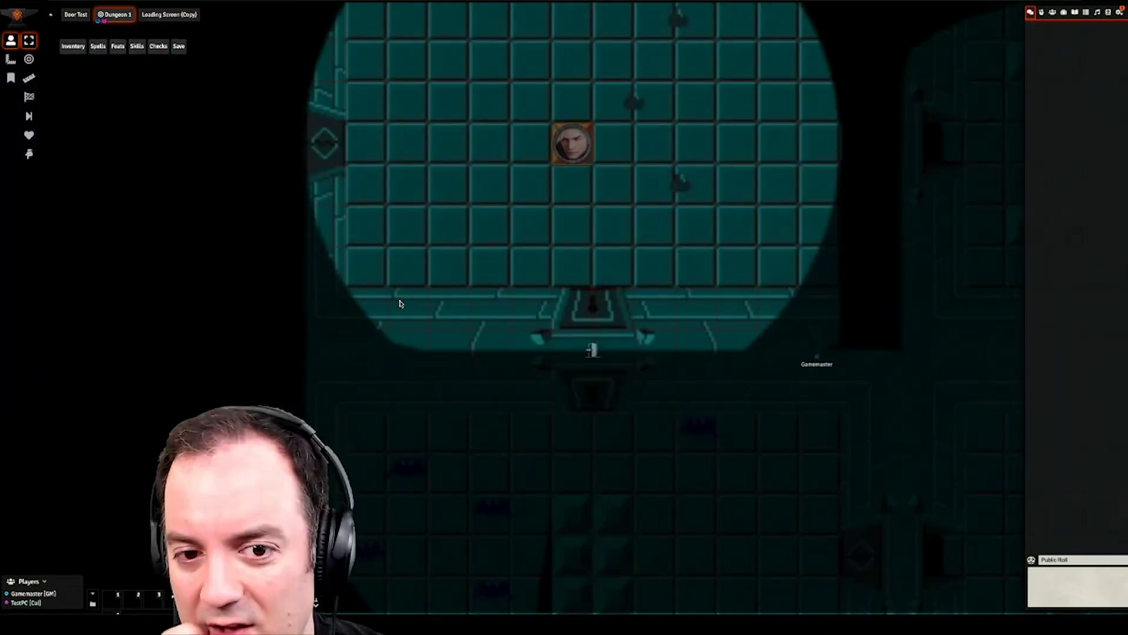
Step: Move the token into the room's west shuttered doorway and back east to beside the orange block
{"action": "key", "text": "Left"}
{"action": "key", "text": "Left"}
{"action": "key", "text": "Left"}
{"action": "key", "text": "Left"}
{"action": "key", "text": "Left"}
{"action": "key", "text": "Left"}
{"action": "key", "text": "Left"}
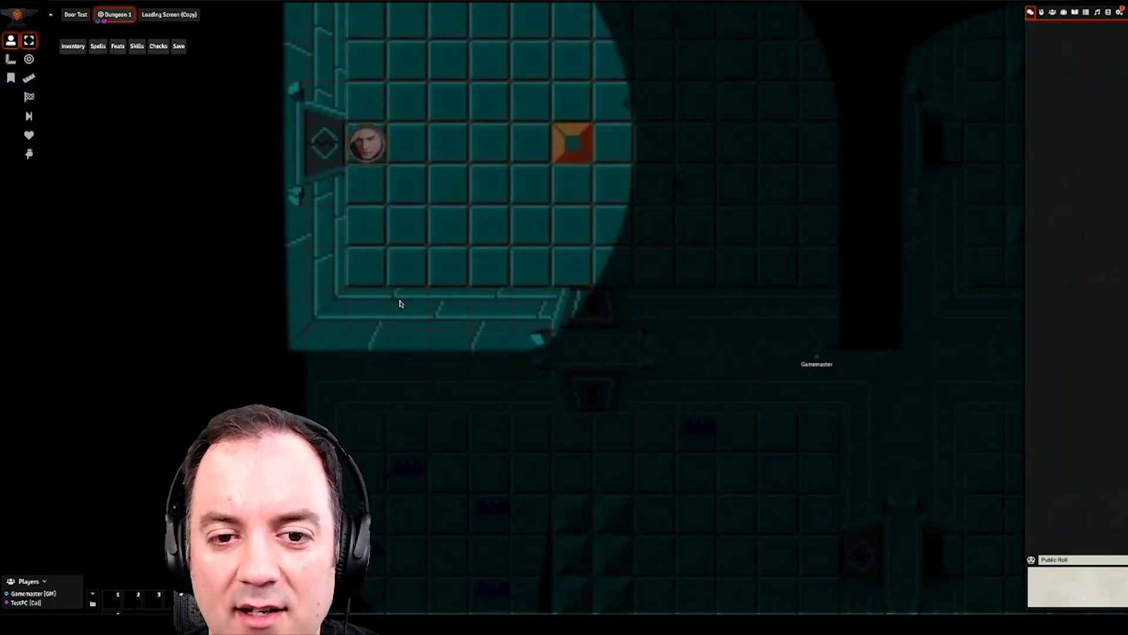
{"action": "key", "text": "Right"}
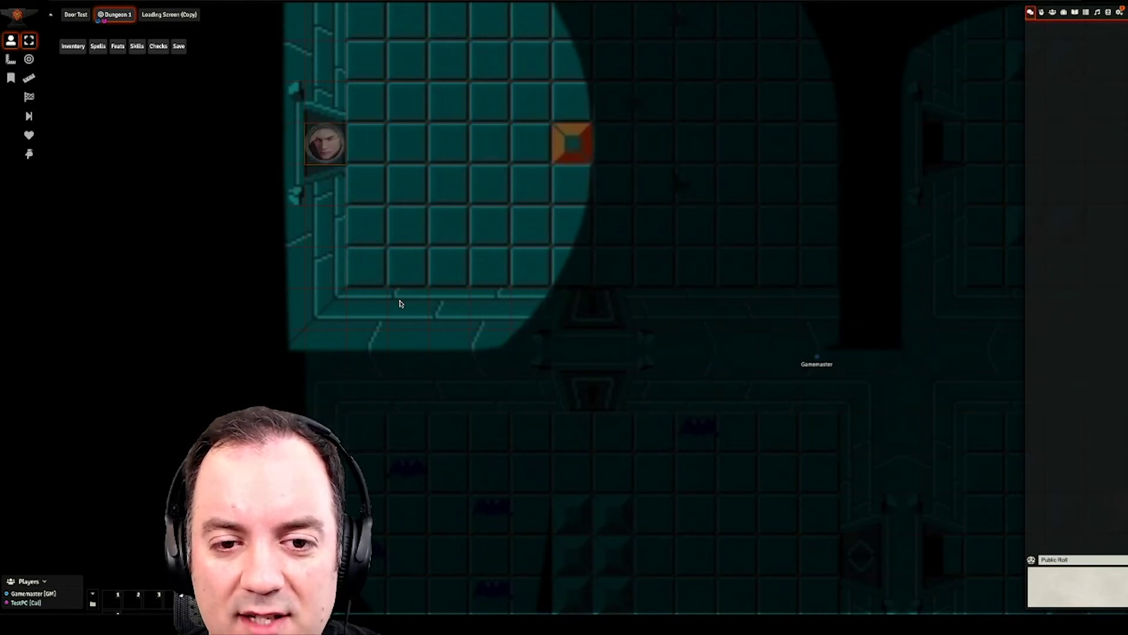
{"action": "key", "text": "Right"}
{"action": "key", "text": "Right"}
{"action": "key", "text": "Right"}
{"action": "key", "text": "Right"}
{"action": "key", "text": "Right"}
{"action": "key", "text": "Right"}
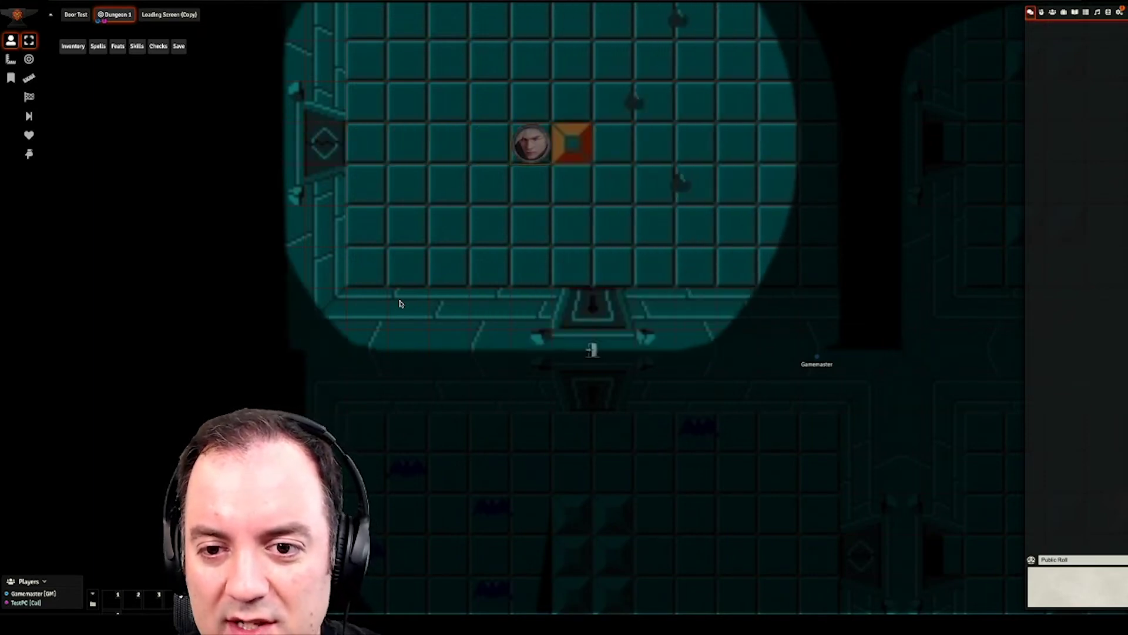
{"action": "key", "text": "Down"}
{"action": "key", "text": "Left"}
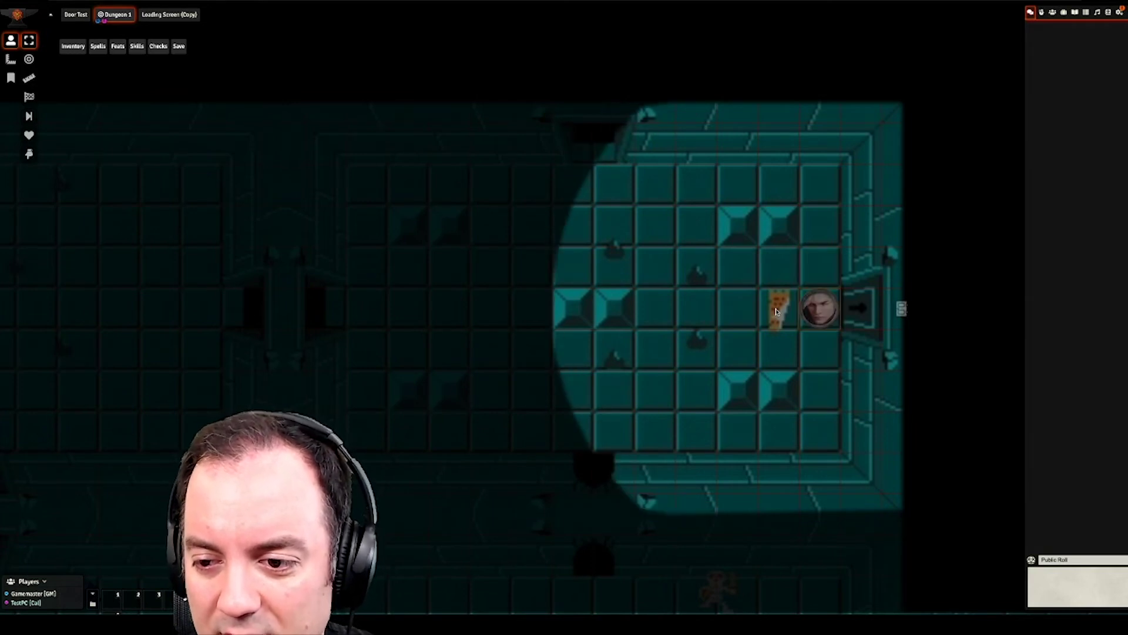
Step: Move the token into the map room's east doorway, open the locked door and pass through to the next room
{"action": "key", "text": "e"}
{"action": "key", "text": "Right"}
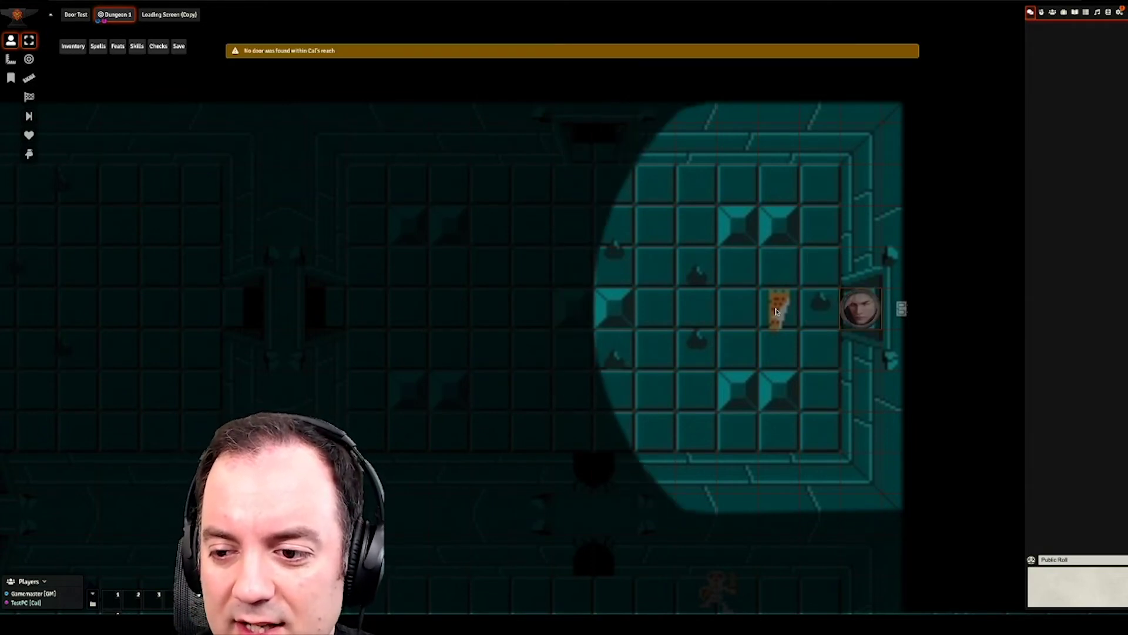
{"action": "key", "text": "e"}
{"action": "key", "text": "Right"}
{"action": "key", "text": "Right"}
{"action": "key", "text": "Right"}
{"action": "key", "text": "Right"}
{"action": "key", "text": "Right"}
{"action": "key", "text": "Right"}
{"action": "key", "text": "Right"}
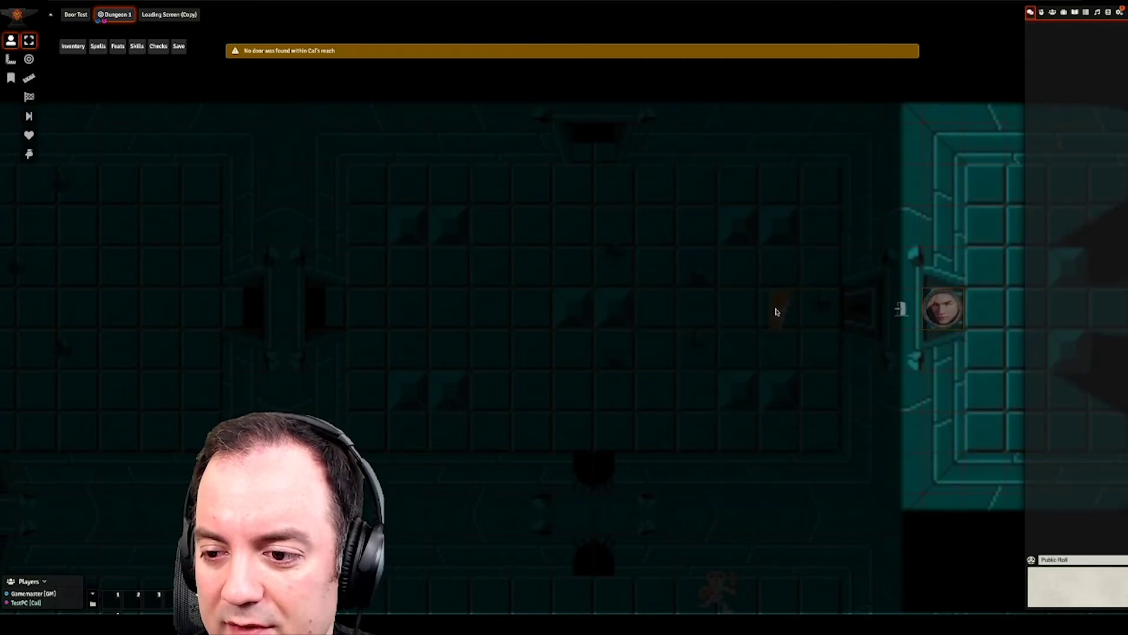
Step: Move the token east to the goblin-like enemies in the moon-item room and back west to the room's middle
{"action": "key", "text": "Right"}
{"action": "key", "text": "Right"}
{"action": "key", "text": "Right"}
{"action": "key", "text": "Right"}
{"action": "key", "text": "Right"}
{"action": "key", "text": "Right"}
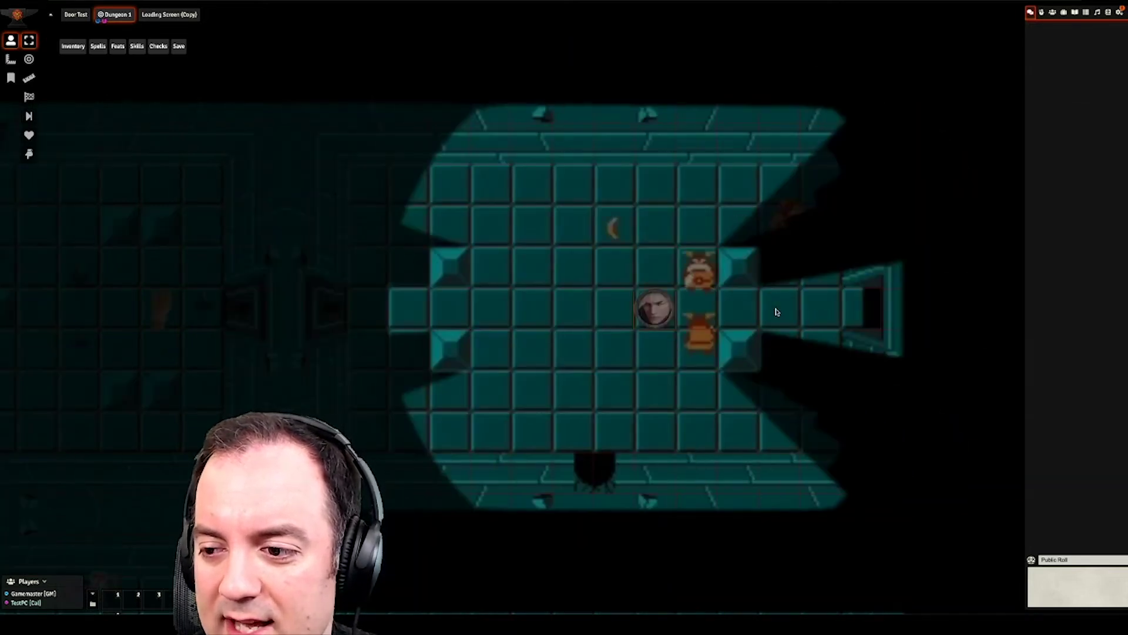
{"action": "key", "text": "Left"}
{"action": "key", "text": "Left"}
{"action": "key", "text": "Left"}
{"action": "key", "text": "Left"}
{"action": "key", "text": "Left"}
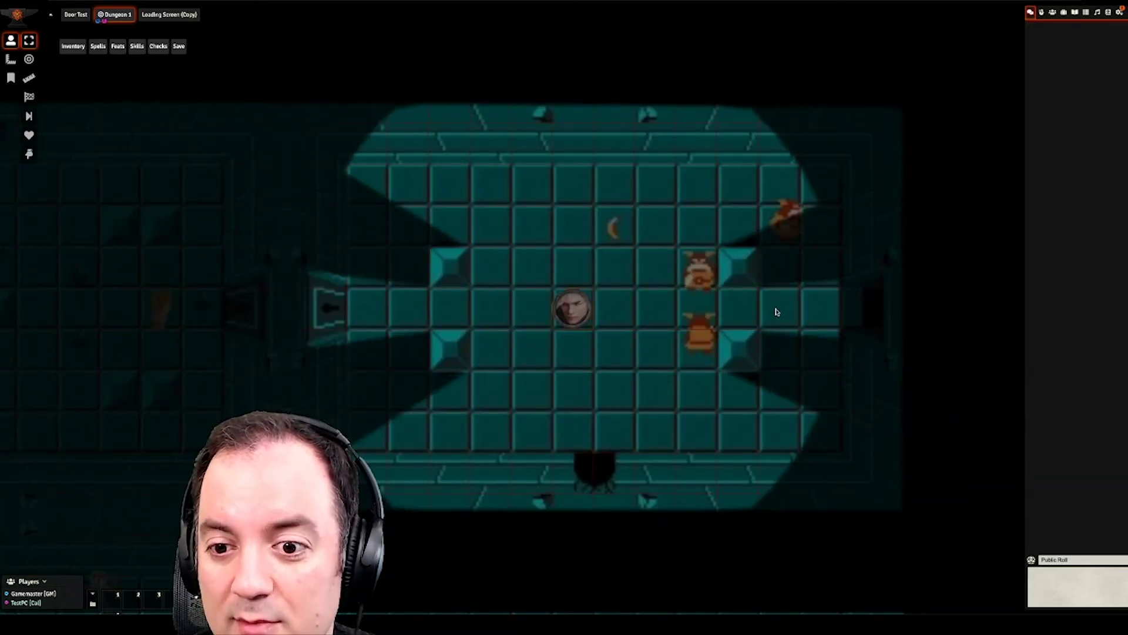
Step: Move the token east between the two blocks and through the open east doorway into the block-filled room
{"action": "key", "text": "d"}
{"action": "key", "text": "d"}
{"action": "key", "text": "d"}
{"action": "key", "text": "d"}
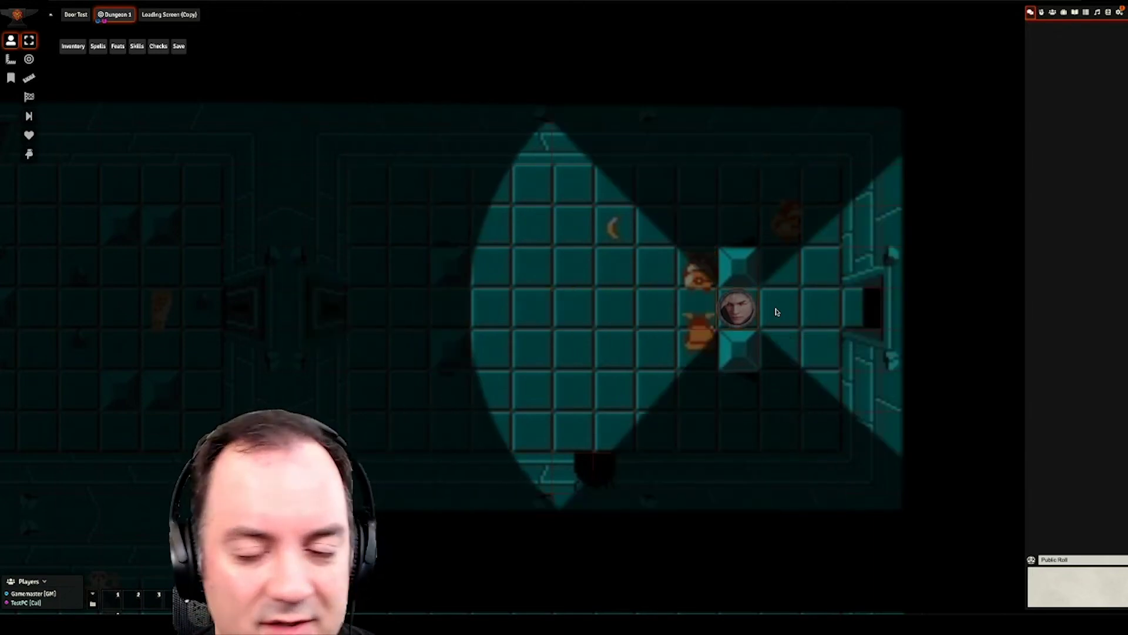
{"action": "key", "text": "d"}
{"action": "key", "text": "d"}
{"action": "key", "text": "d"}
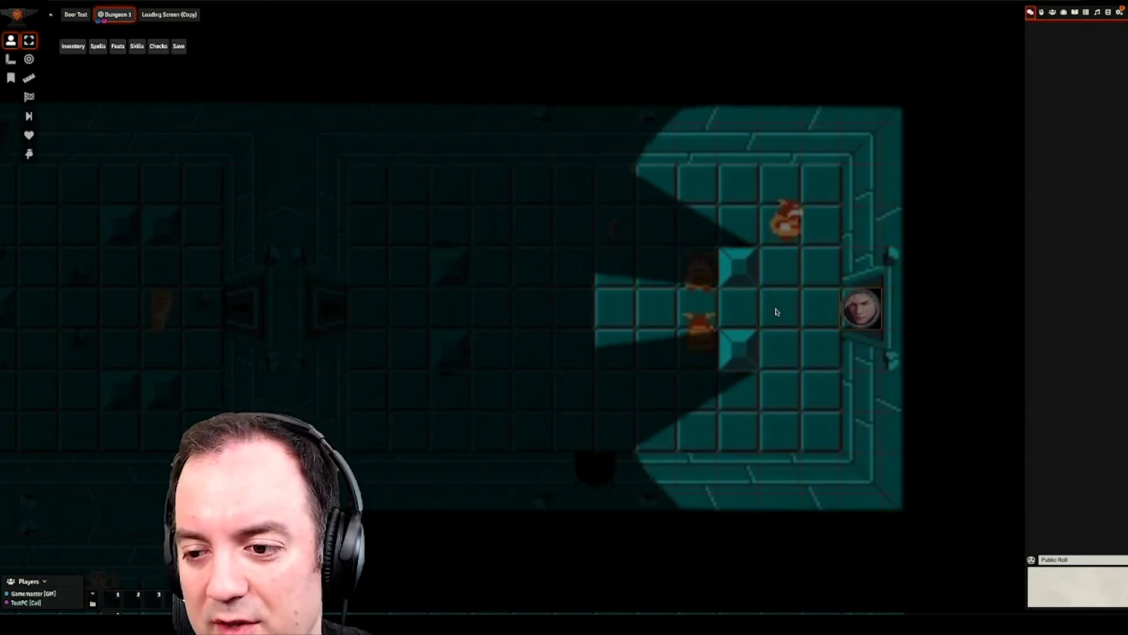
{"action": "key", "text": "d"}
{"action": "key", "text": "d"}
{"action": "key", "text": "d"}
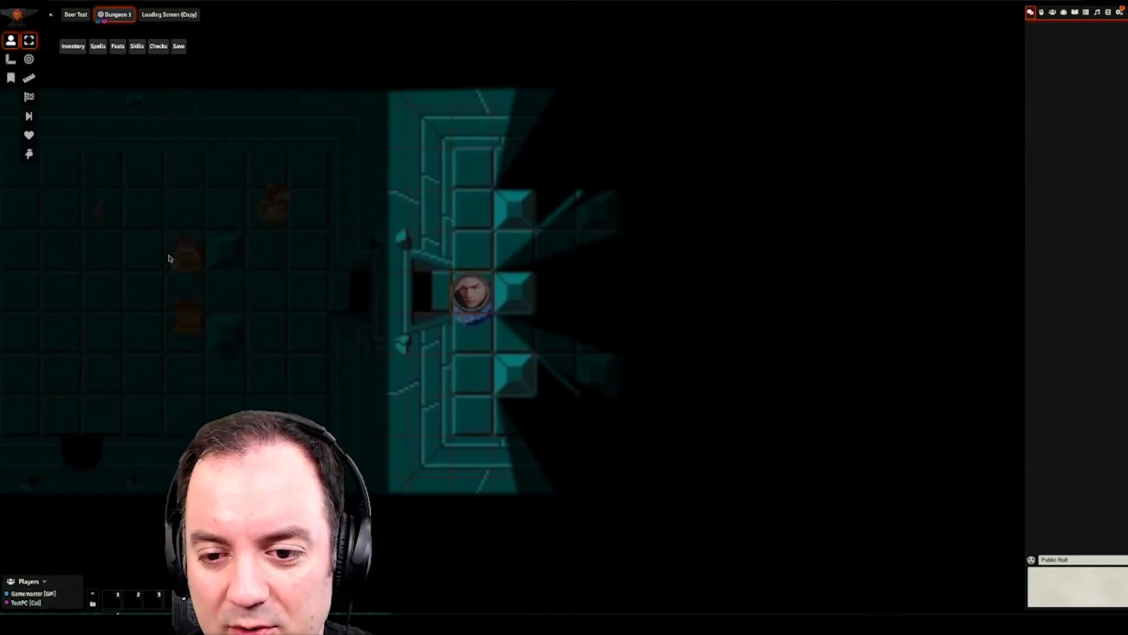
Step: Move the token east between the upper block rows to the east wall, and down to the room's southern row
{"action": "key", "text": "w"}
{"action": "key", "text": "d"}
{"action": "key", "text": "d"}
{"action": "key", "text": "d"}
{"action": "key", "text": "d"}
{"action": "key", "text": "d"}
{"action": "key", "text": "d"}
{"action": "key", "text": "d"}
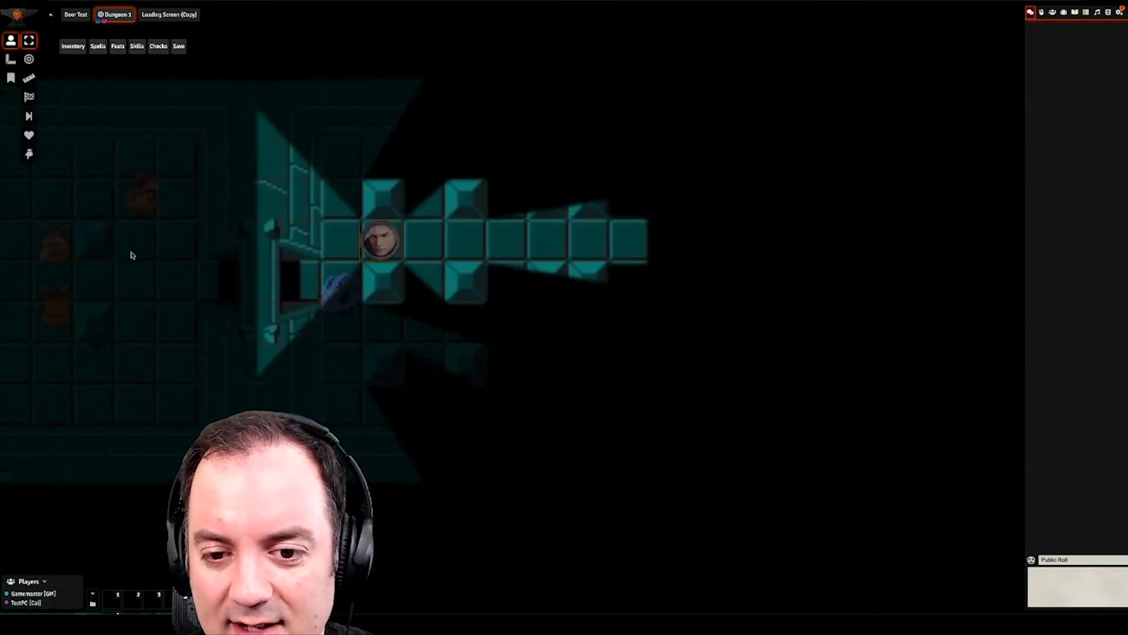
{"action": "key", "text": "d"}
{"action": "key", "text": "d"}
{"action": "key", "text": "d"}
{"action": "key", "text": "d"}
{"action": "key", "text": "s"}
{"action": "key", "text": "s"}
{"action": "key", "text": "s"}
{"action": "key", "text": "s"}
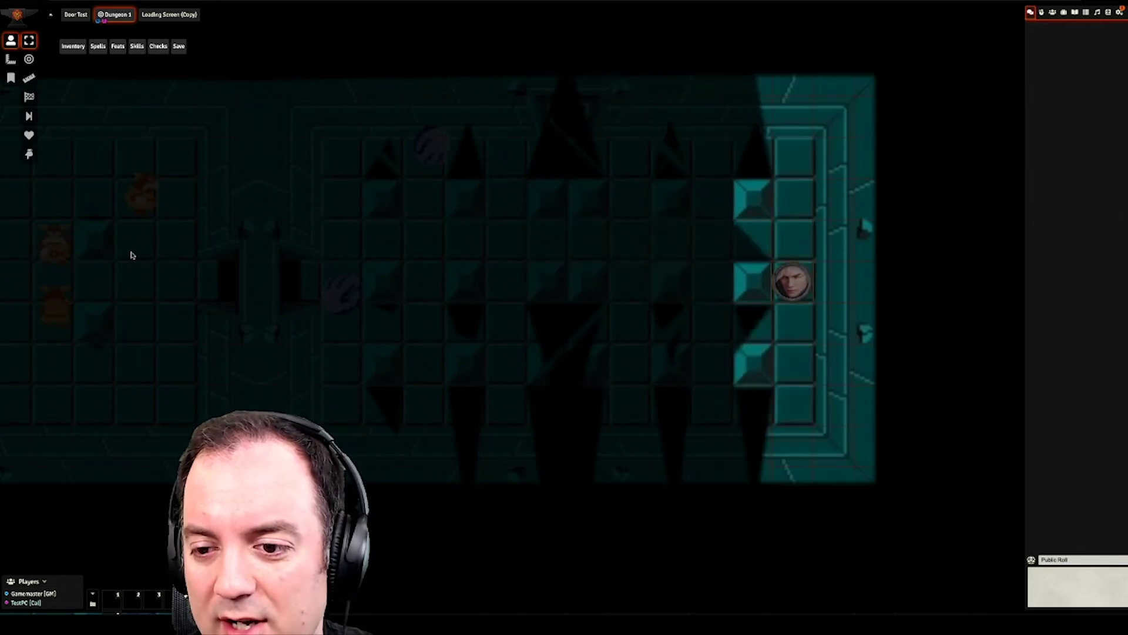
Step: Move the token west along the southern row, past the key, to below the central pair of blocks
{"action": "key", "text": "a"}
{"action": "key", "text": "a"}
{"action": "key", "text": "a"}
{"action": "key", "text": "a"}
{"action": "key", "text": "a"}
{"action": "key", "text": "a"}
{"action": "key", "text": "a"}
{"action": "key", "text": "a"}
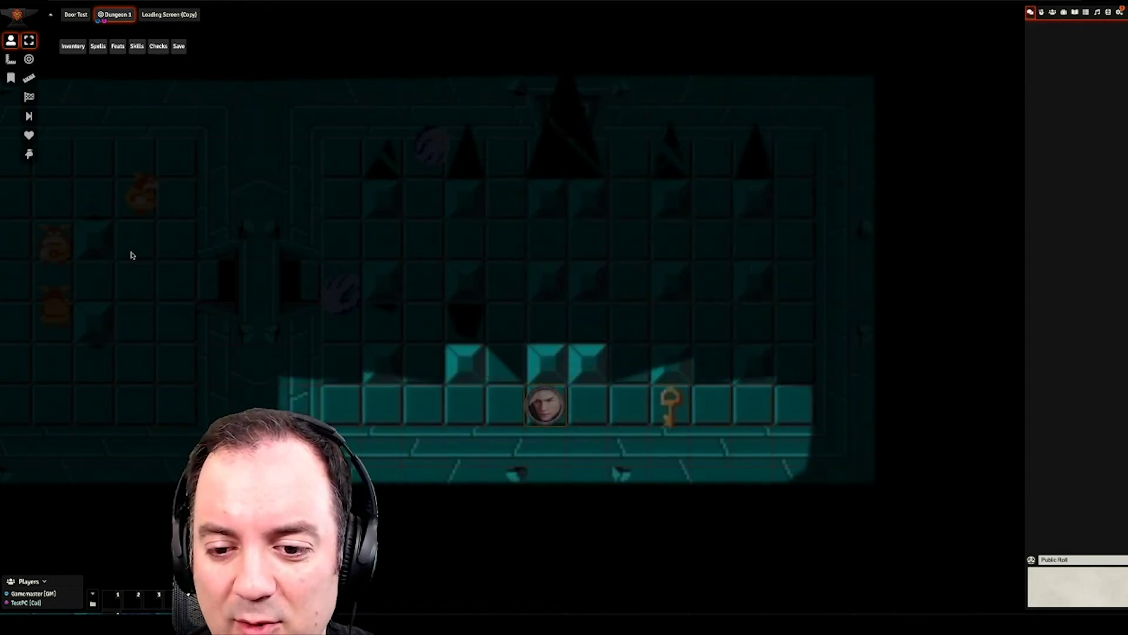
{"action": "key", "text": "d"}
{"action": "key", "text": "d"}
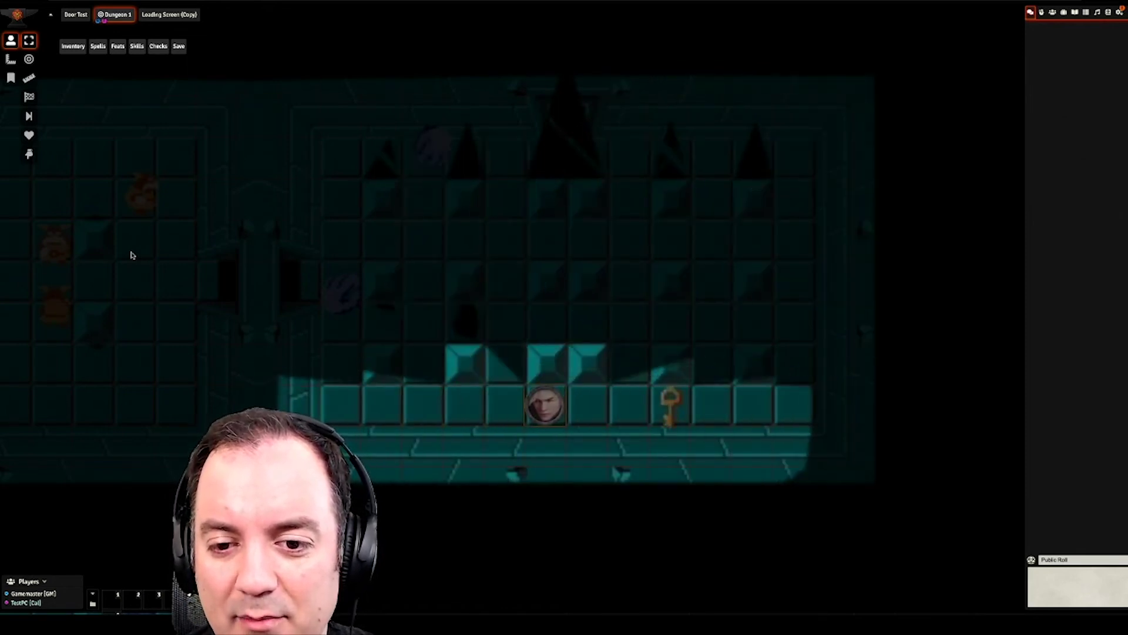
Step: Move the token north between the blocks and along the top row to just below the locked north door
{"action": "key", "text": "a"}
{"action": "key", "text": "w"}
{"action": "key", "text": "w"}
{"action": "key", "text": "w"}
{"action": "key", "text": "w"}
{"action": "key", "text": "w"}
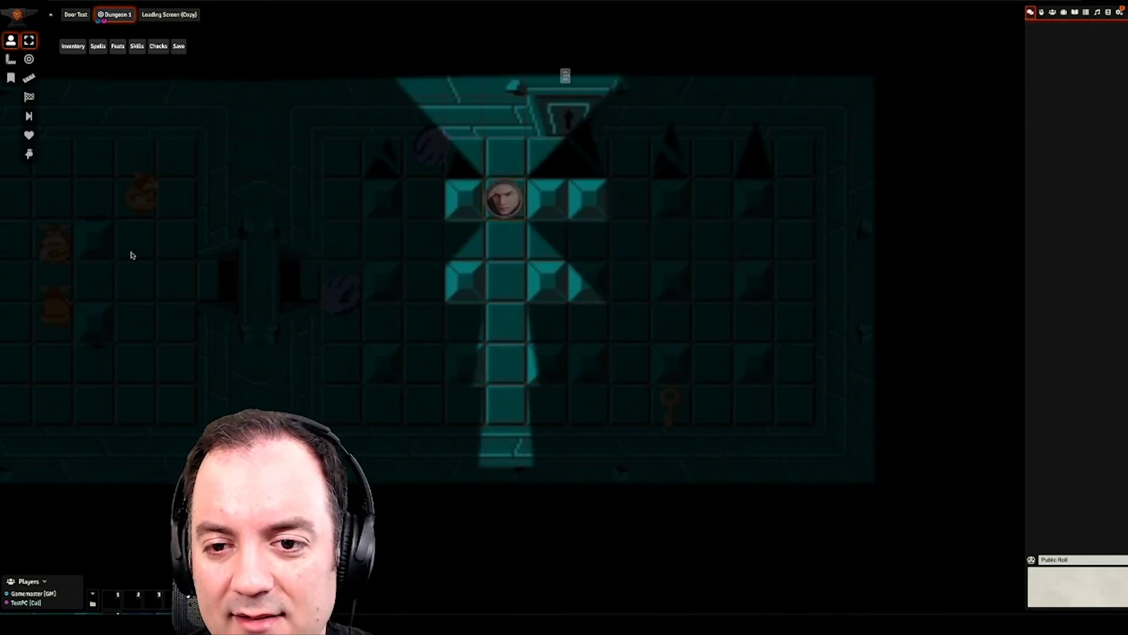
{"action": "key", "text": "w"}
{"action": "key", "text": "d"}
{"action": "key", "text": "d"}
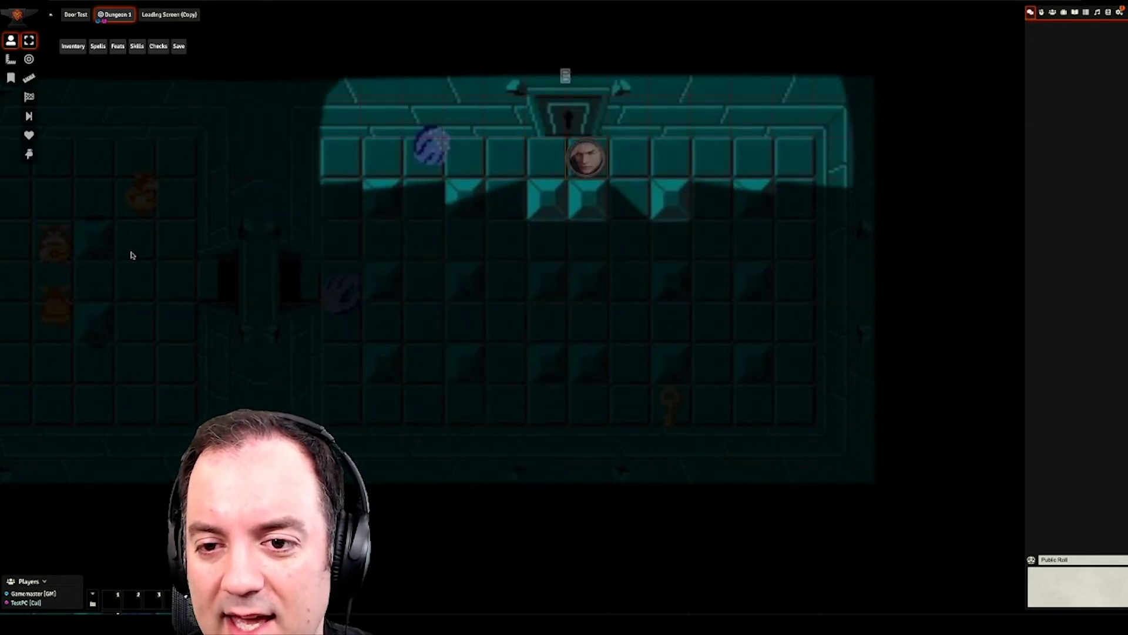
Step: Open the locked north door and move the token up through it into the dragon room
{"action": "key", "text": "w"}
{"action": "key", "text": "w"}
{"action": "key", "text": "w"}
{"action": "key", "text": "w"}
{"action": "key", "text": "w"}
{"action": "key", "text": "w"}
{"action": "key", "text": "w"}
{"action": "key", "text": "w"}
{"action": "key", "text": "w"}
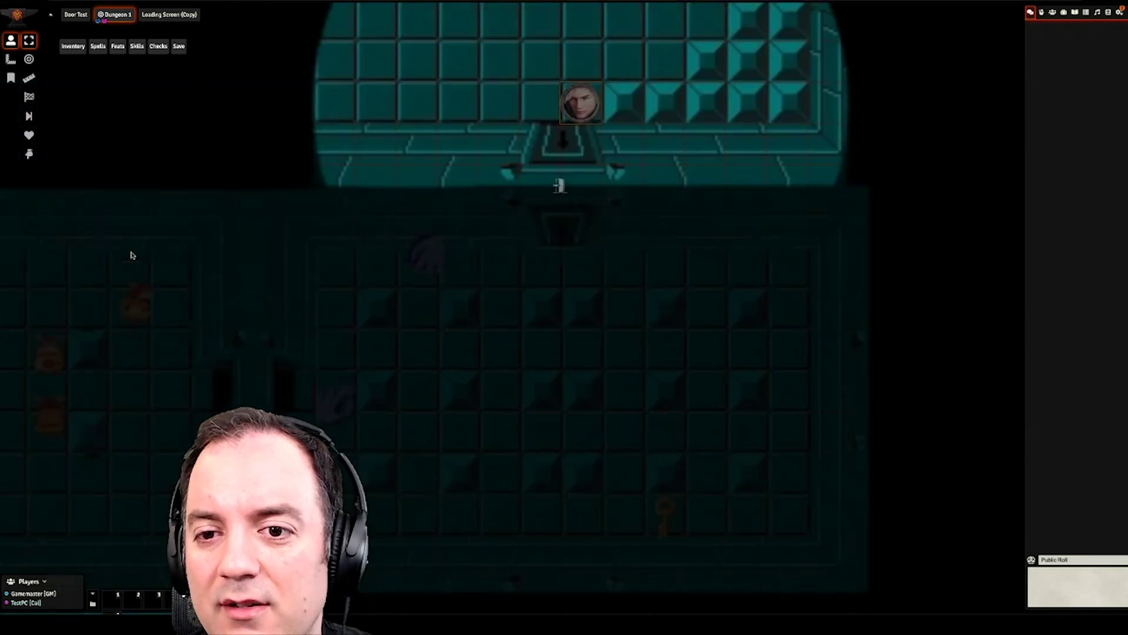
Step: Move the token south-east through the dragon room to the edge of the blocks below the dragon
{"action": "key", "text": "s"}
{"action": "key", "text": "s"}
{"action": "key", "text": "s"}
{"action": "key", "text": "s"}
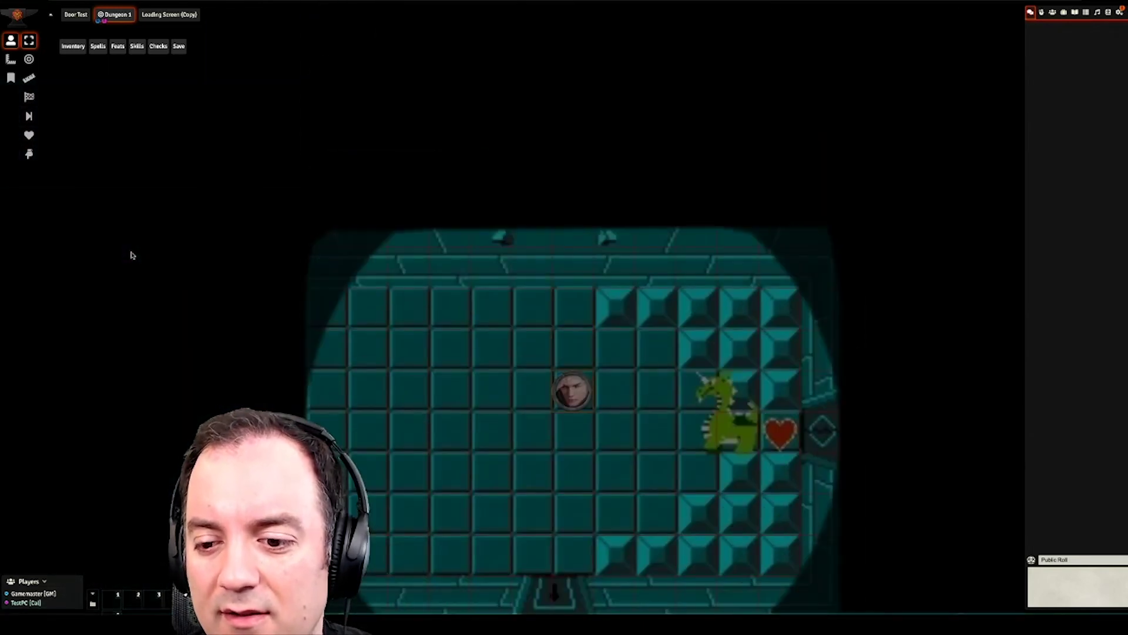
{"action": "key", "text": "s"}
{"action": "key", "text": "d"}
Step: Move the token up to the dragon's row and east past the heart through the shuttered doorway
{"action": "key", "text": "d"}
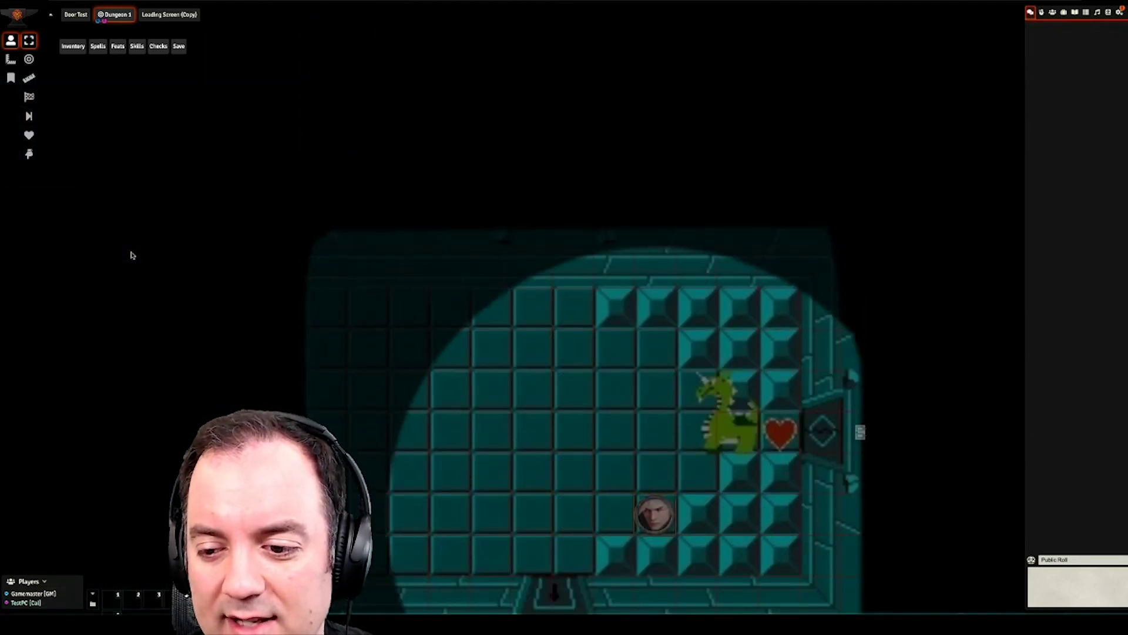
{"action": "key", "text": "d"}
{"action": "key", "text": "w"}
{"action": "key", "text": "w"}
{"action": "key", "text": "d"}
{"action": "key", "text": "d"}
{"action": "key", "text": "d"}
{"action": "key", "text": "d"}
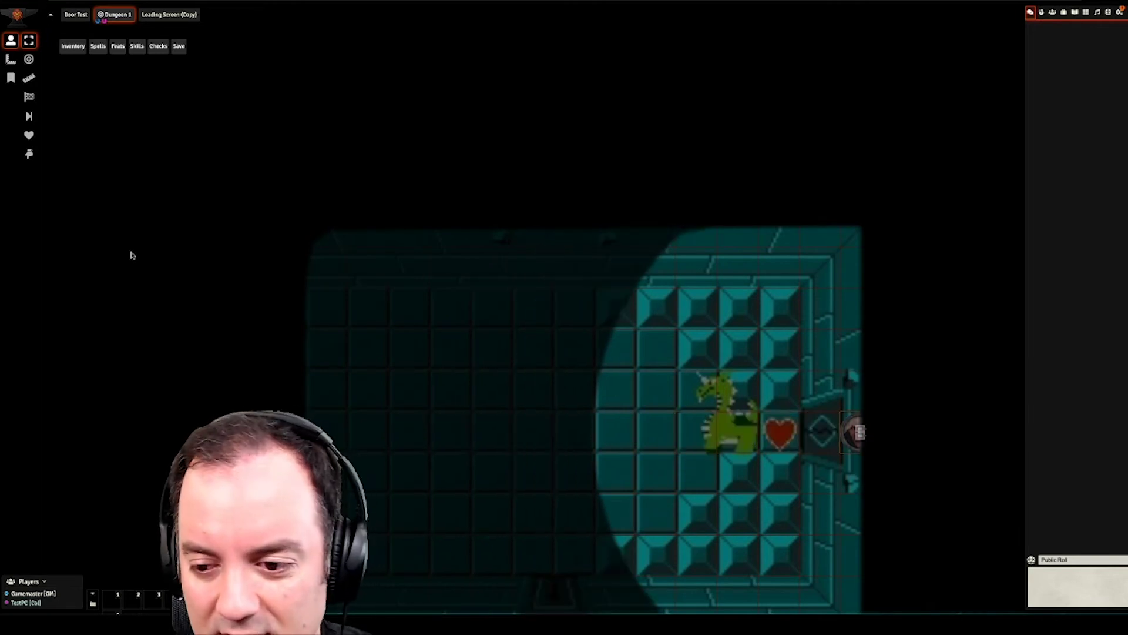
Step: Step the token between the shuttered door and the square before it, ending on the doorway square beside the heart
{"action": "key", "text": "a"}
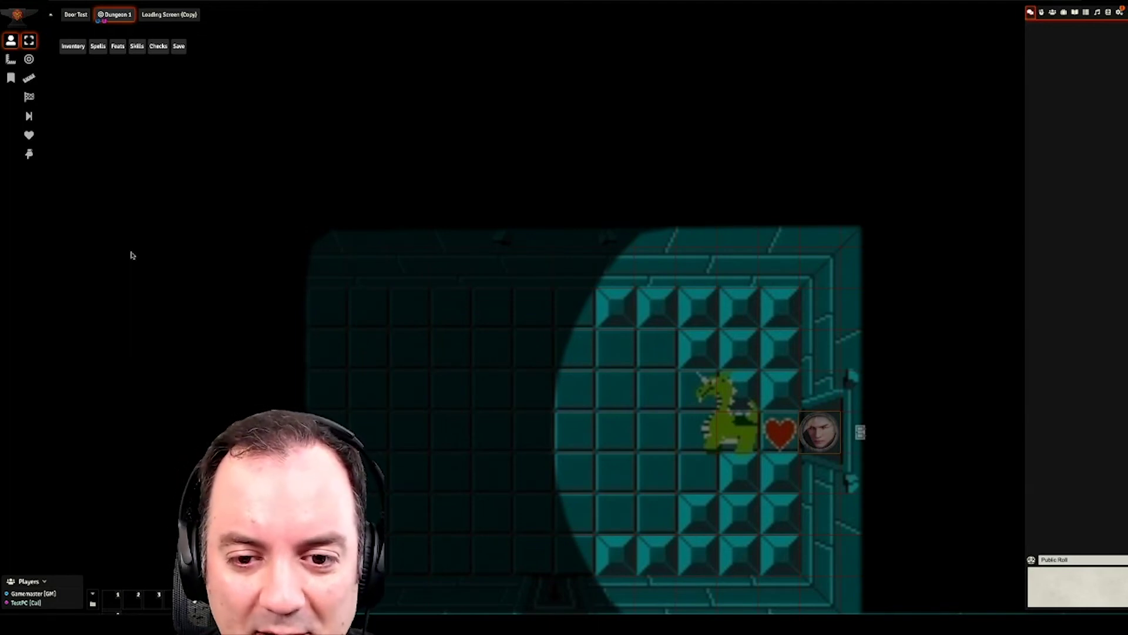
{"action": "key", "text": "d"}
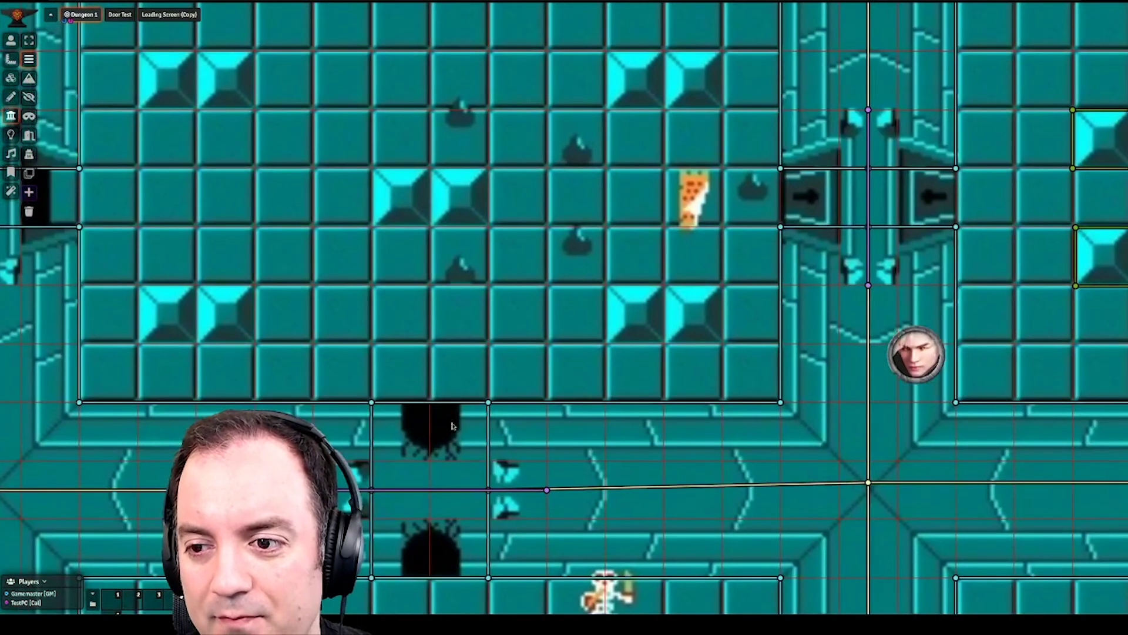
{"action": "left_click_drag", "start_coordinate": [735, 247], "coordinate": [259, 408]}
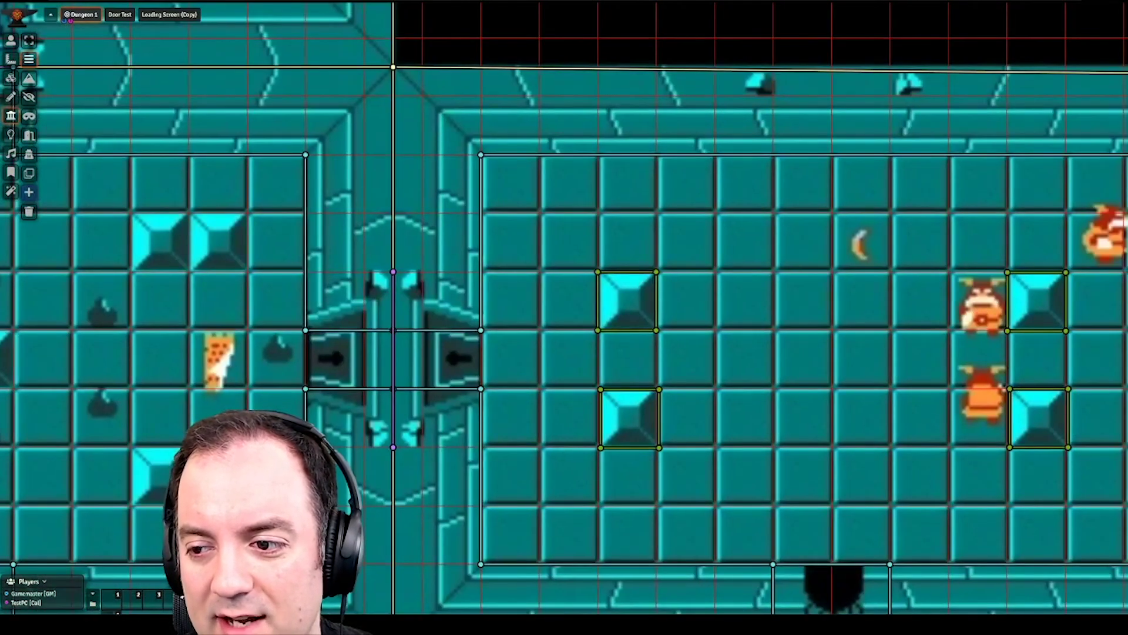
{"action": "left_click_drag", "start_coordinate": [1001, 387], "coordinate": [711, 350]}
{"action": "left_click_drag", "start_coordinate": [513, 314], "coordinate": [451, 341]}
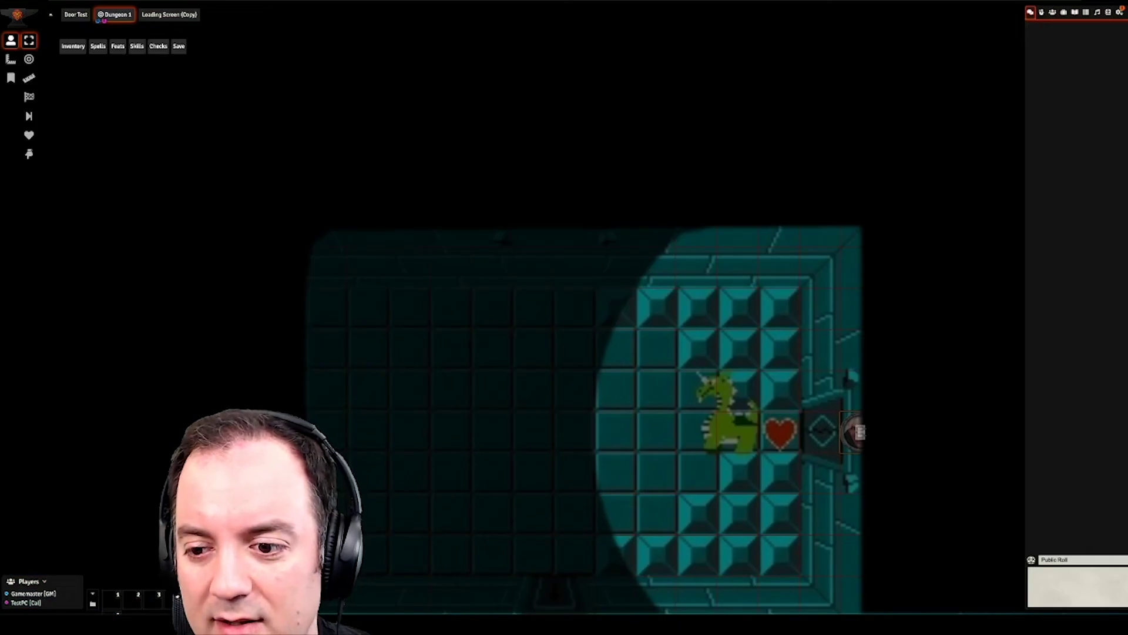
{"action": "key", "text": "Left"}
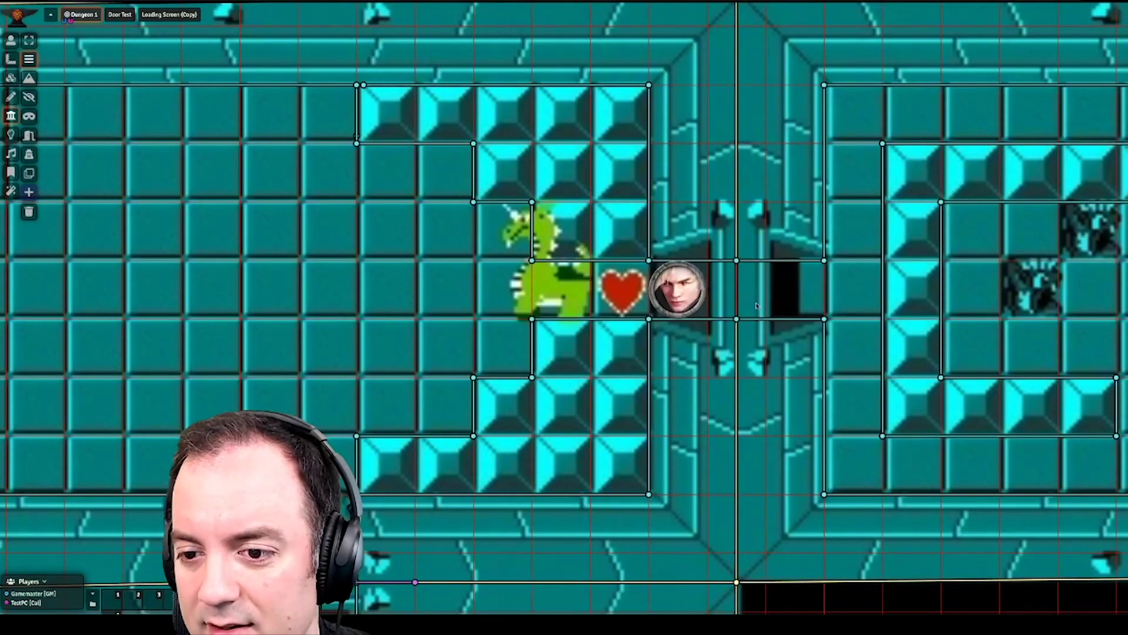
Step: As Gamemaster, unlock and open the shuttered door just east of the token
{"action": "left_click", "coordinate": [11, 40]}
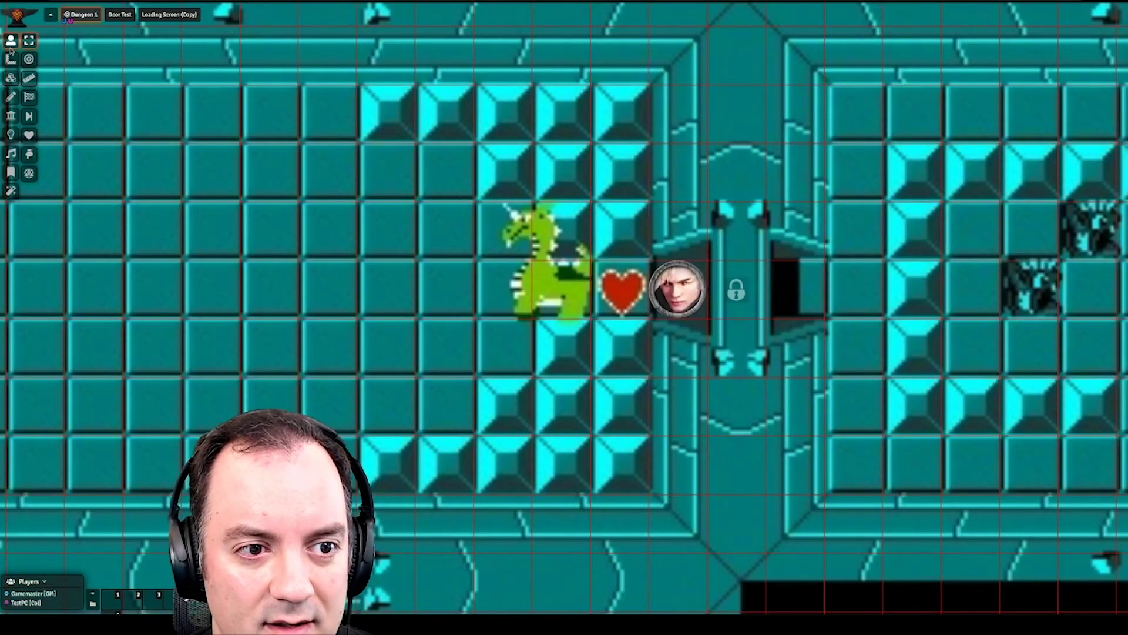
{"action": "right_click", "coordinate": [737, 297]}
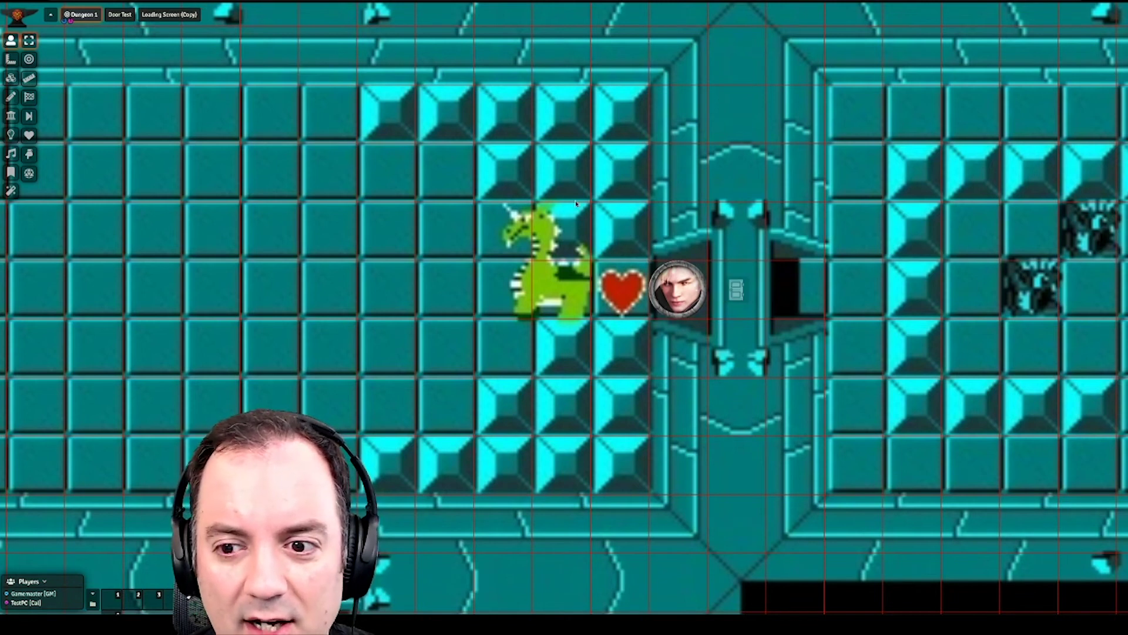
{"action": "mouse_move", "coordinate": [731, 289]}
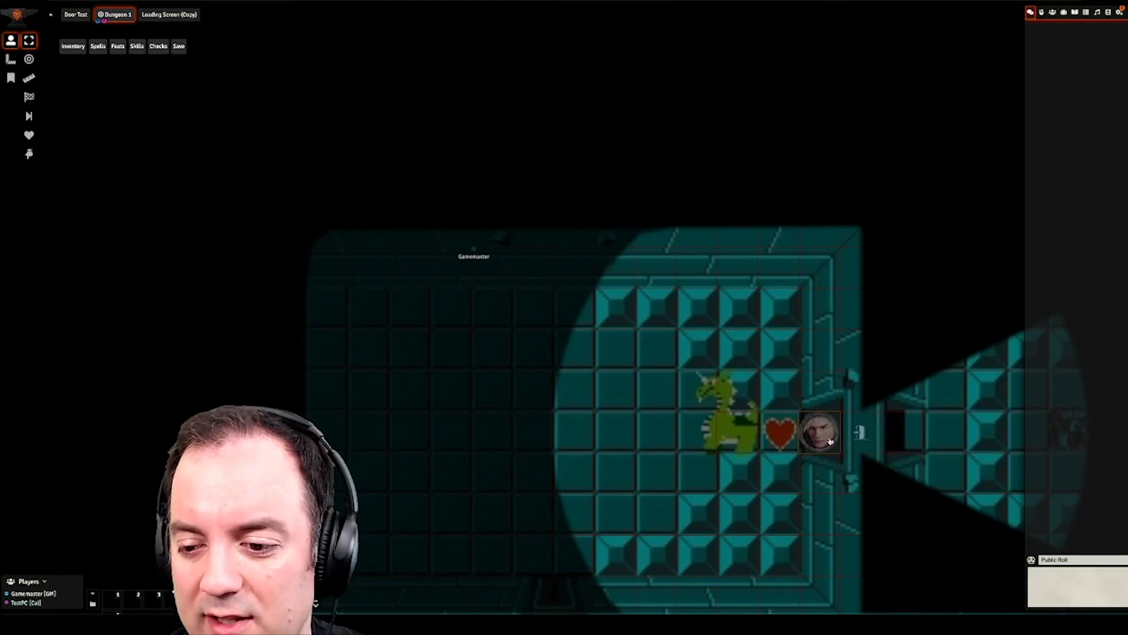
Step: Step the token west onto the heart, and move it east through the opened door into the neighbouring room
{"action": "key", "text": "Left"}
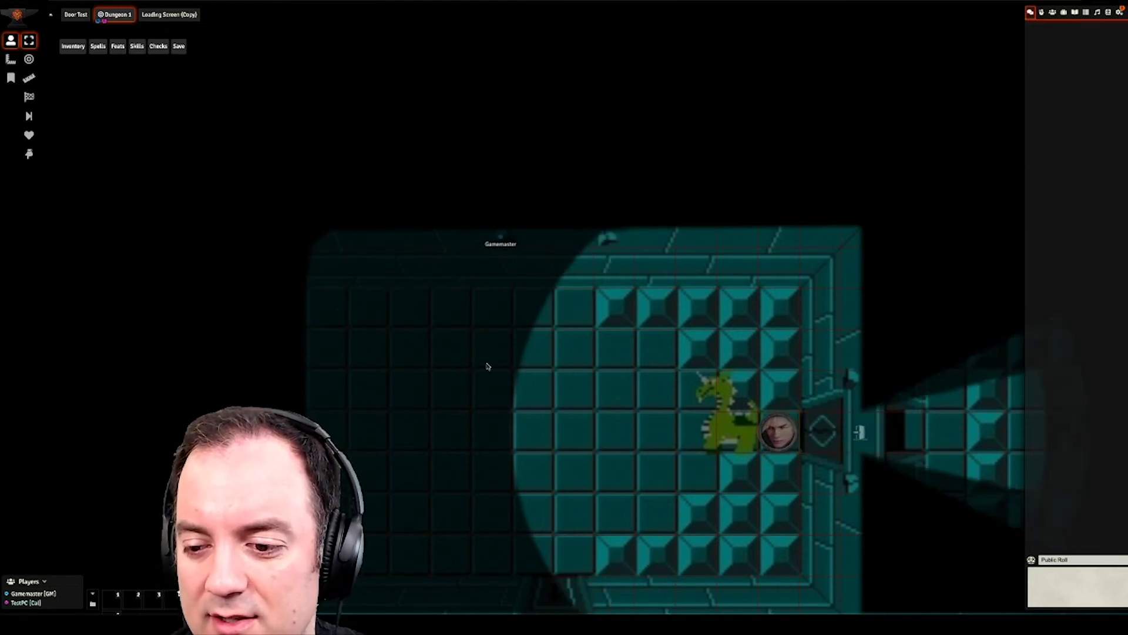
{"action": "key", "text": "Right"}
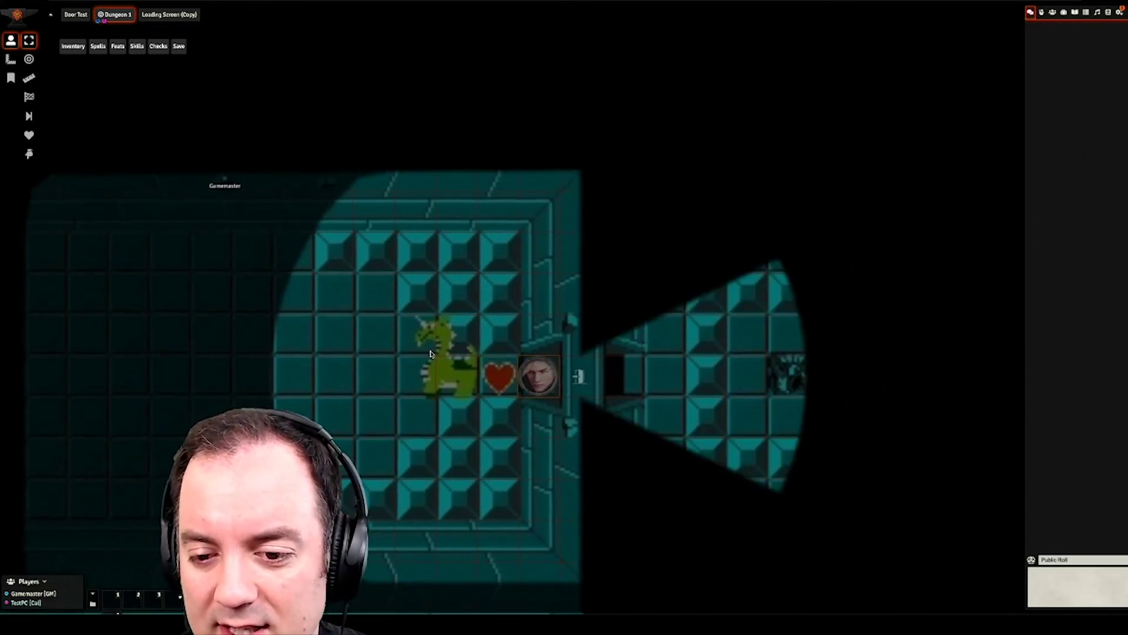
{"action": "key", "text": "Right"}
{"action": "key", "text": "Right"}
{"action": "key", "text": "Right"}
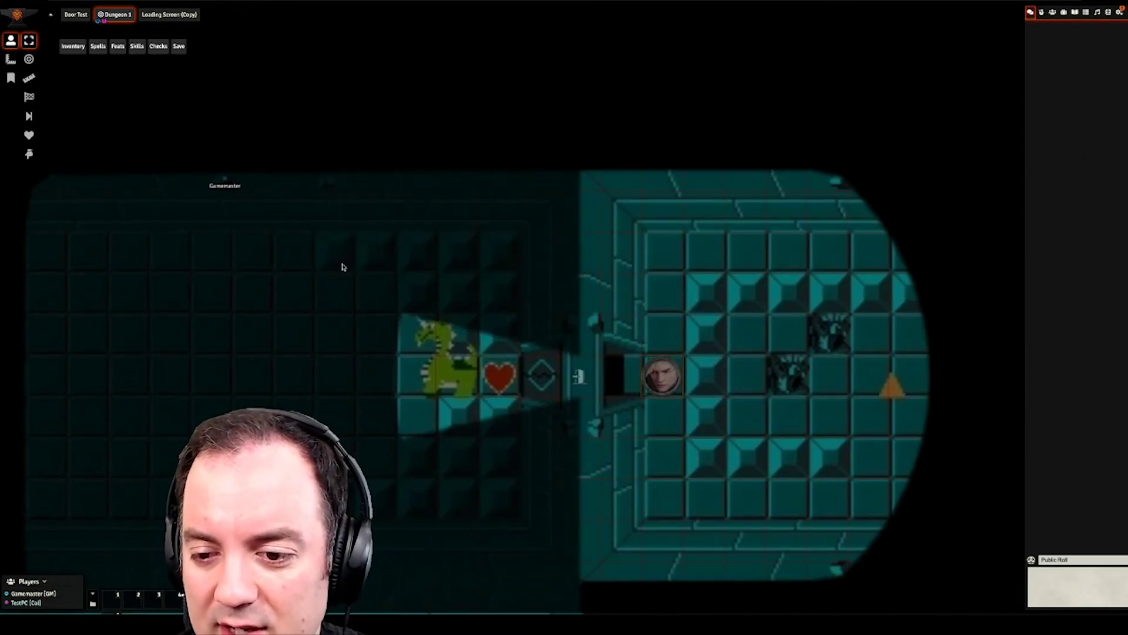
Step: Move the token down and around the block wall, and up through its gap to the orange triangle
{"action": "key", "text": "Down"}
{"action": "key", "text": "Down"}
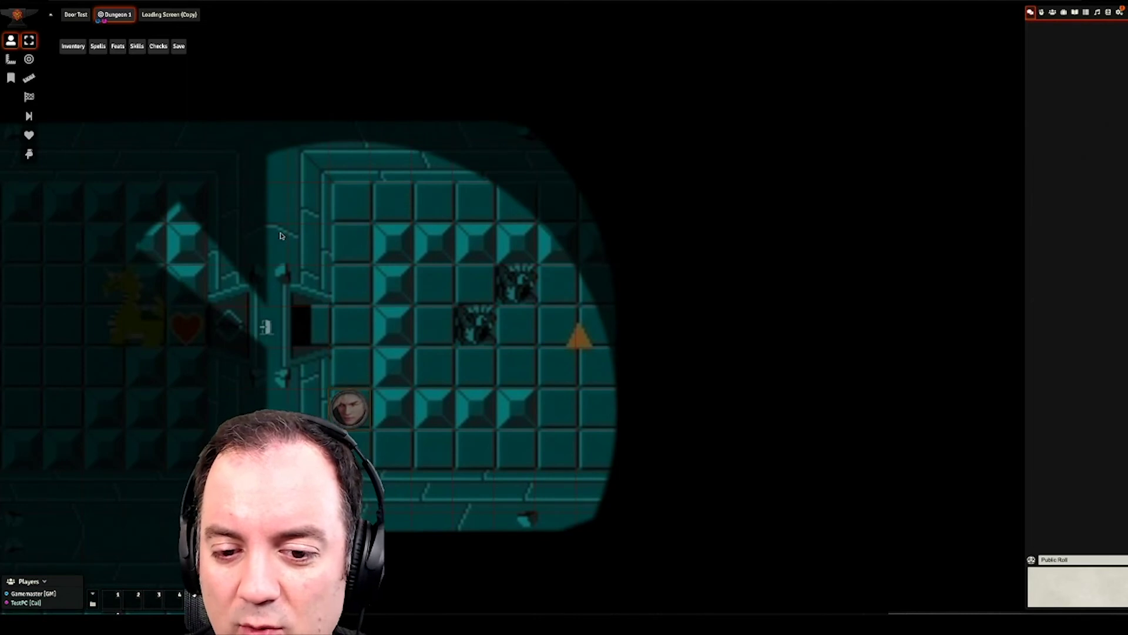
{"action": "key", "text": "Down"}
{"action": "key", "text": "Right"}
{"action": "key", "text": "Right"}
{"action": "key", "text": "Right"}
{"action": "key", "text": "Right"}
{"action": "key", "text": "Right"}
{"action": "key", "text": "Right"}
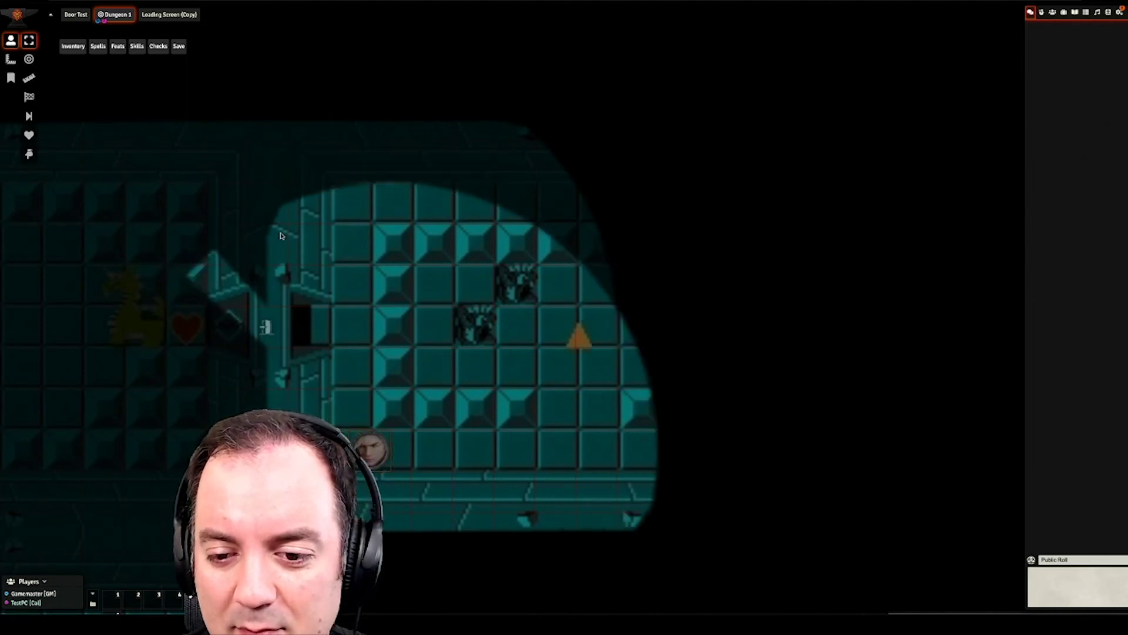
{"action": "key", "text": "Up"}
{"action": "key", "text": "Up"}
{"action": "key", "text": "Up"}
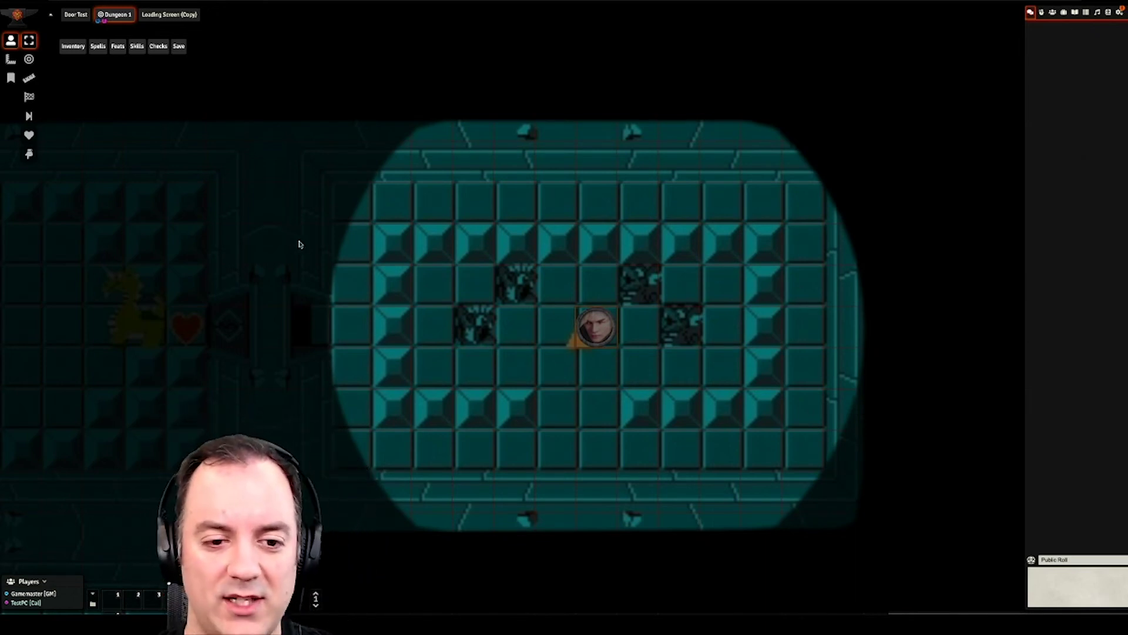
Step: Examine the whole explored dungeon map to see which rooms the token has revealed
{"action": "scroll", "coordinate": [303, 245], "scroll_direction": "down", "scroll_amount": 3}
{"action": "scroll", "coordinate": [318, 248], "scroll_direction": "down", "scroll_amount": 3}
{"action": "left_click_drag", "start_coordinate": [314, 326], "coordinate": [574, 137]}
{"action": "scroll", "coordinate": [538, 200], "scroll_direction": "down", "scroll_amount": 2}
{"action": "scroll", "coordinate": [425, 250], "scroll_direction": "down", "scroll_amount": 1}
{"action": "left_click_drag", "start_coordinate": [425, 250], "coordinate": [694, 171]}
{"action": "scroll", "coordinate": [531, 317], "scroll_direction": "down", "scroll_amount": 3}
{"action": "left_click_drag", "start_coordinate": [501, 224], "coordinate": [509, 194]}
{"action": "scroll", "coordinate": [503, 218], "scroll_direction": "down", "scroll_amount": 3}
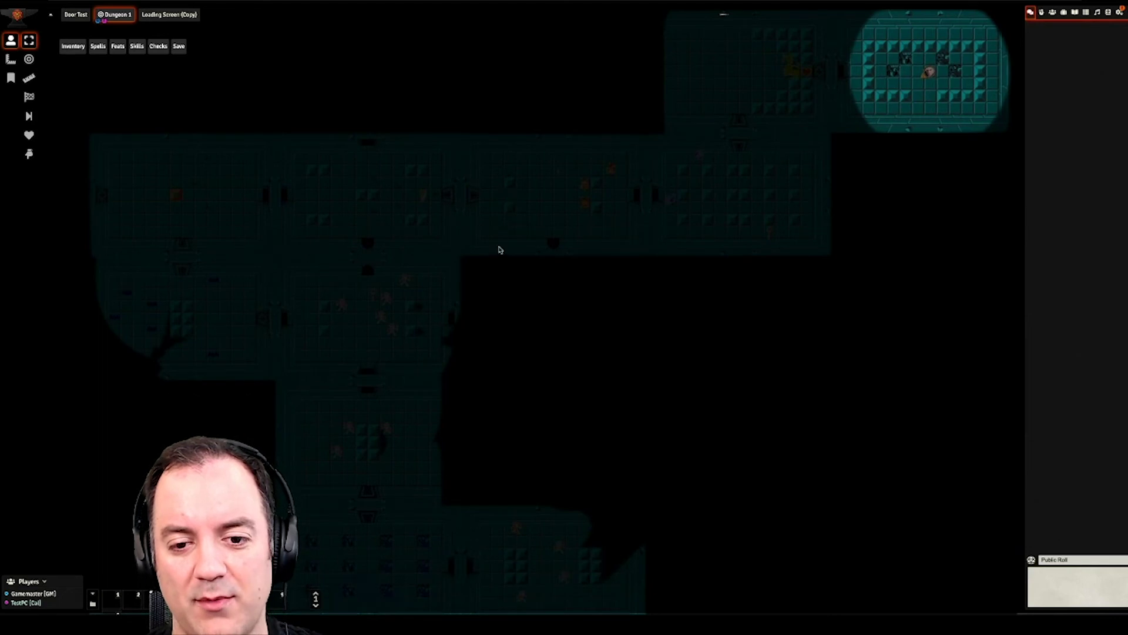
{"action": "scroll", "coordinate": [504, 248], "scroll_direction": "down", "scroll_amount": 2}
{"action": "scroll", "coordinate": [511, 248], "scroll_direction": "down", "scroll_amount": 2}
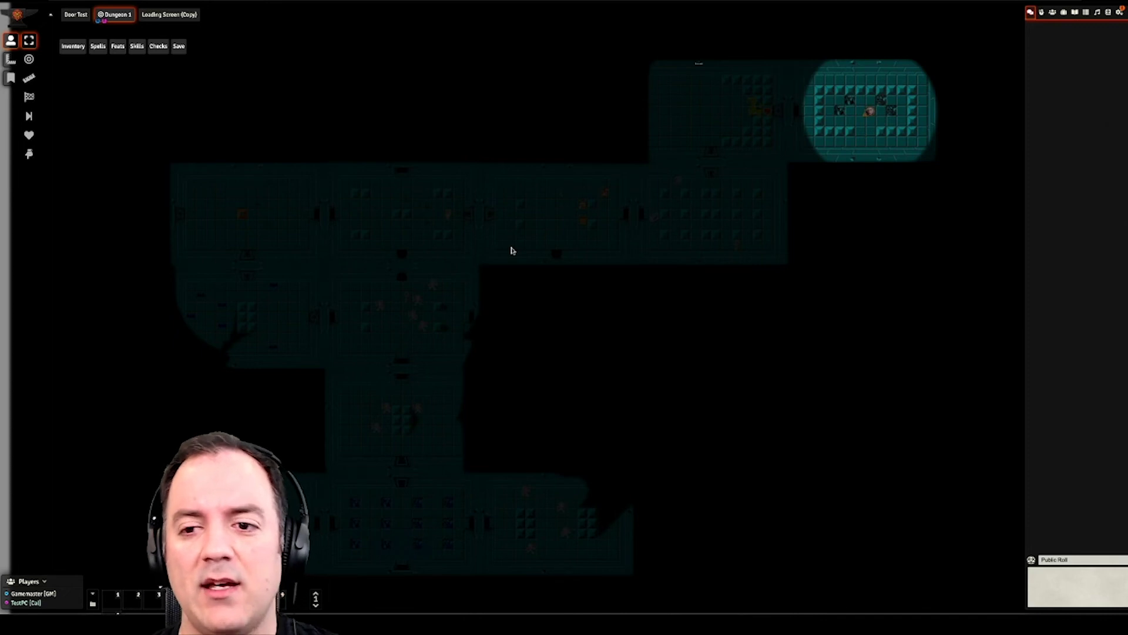
Step: Look up the Arms Reach module in the list of installed modules and close the list
{"action": "left_click", "coordinate": [1120, 13]}
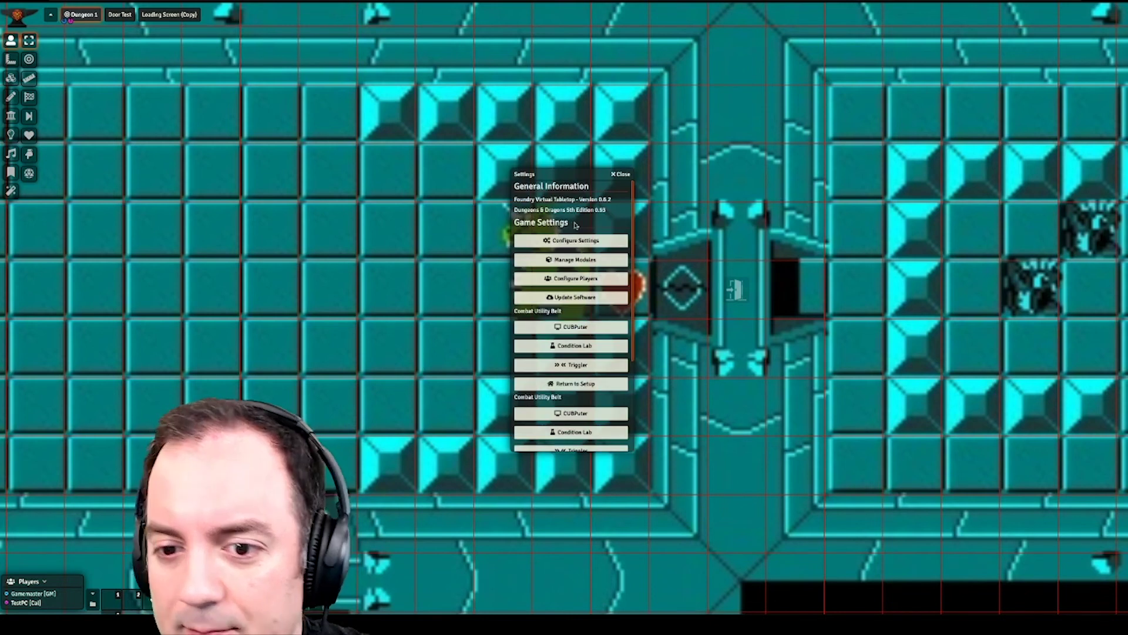
{"action": "left_click", "coordinate": [592, 260]}
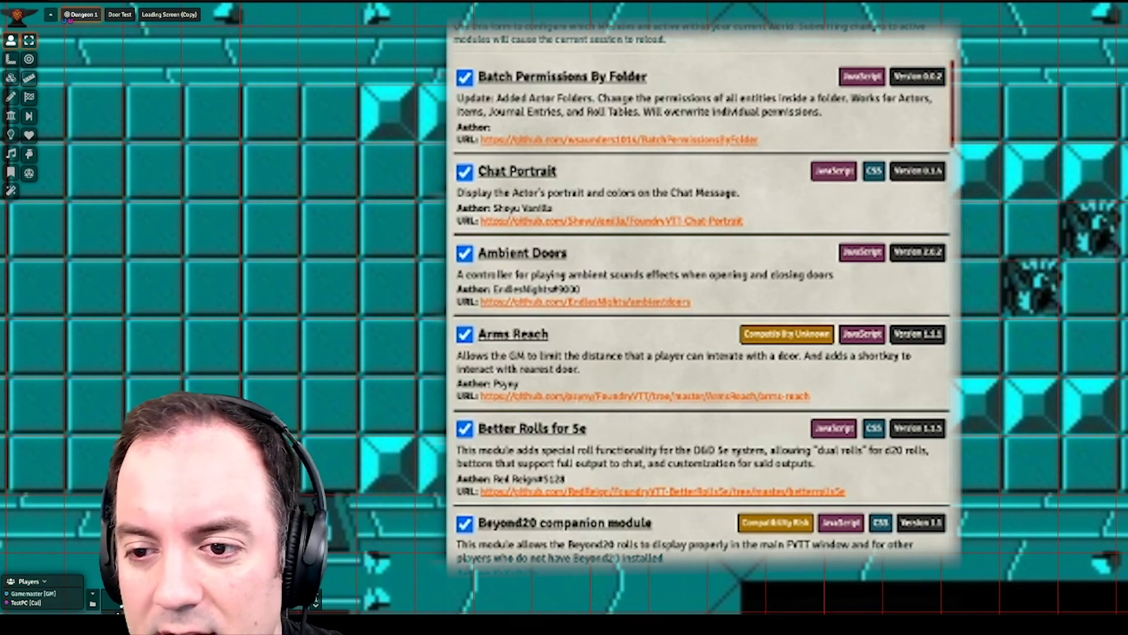
{"action": "left_click", "coordinate": [940, 25]}
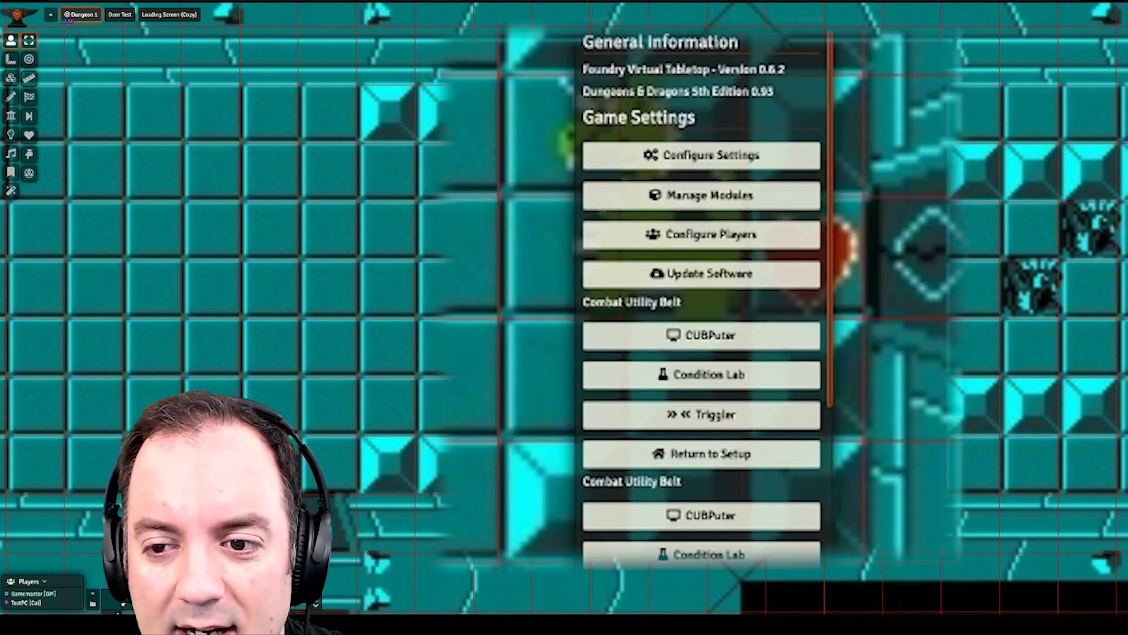
Step: Review the Arms Reach module settings for door interaction distance and hotkeys, and close the game settings
{"action": "left_click", "coordinate": [717, 170]}
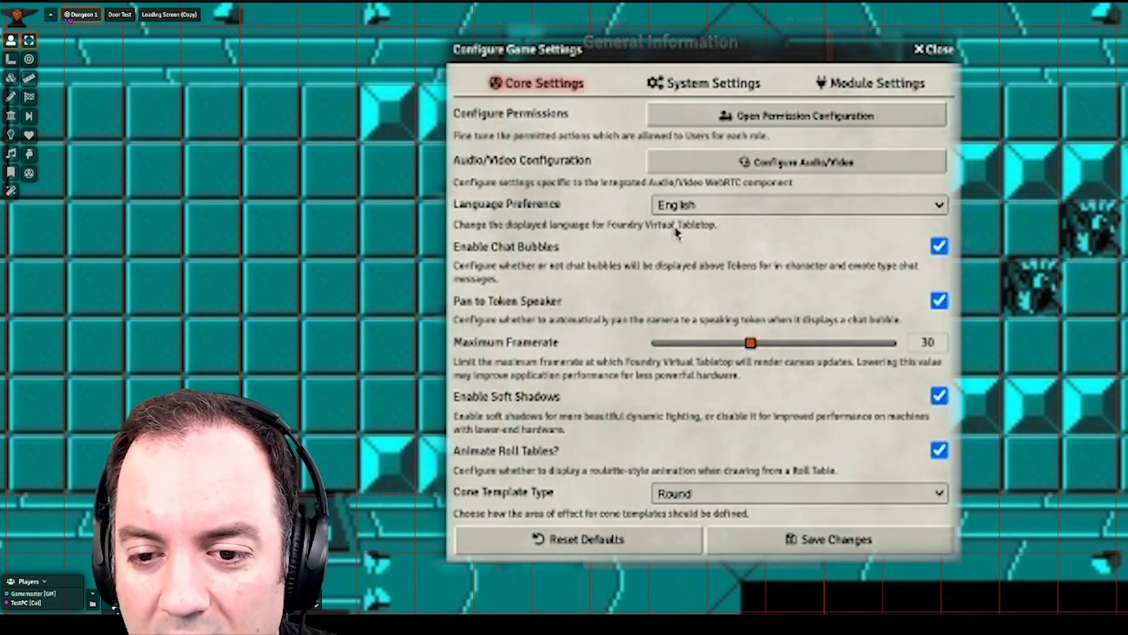
{"action": "left_click", "coordinate": [877, 82]}
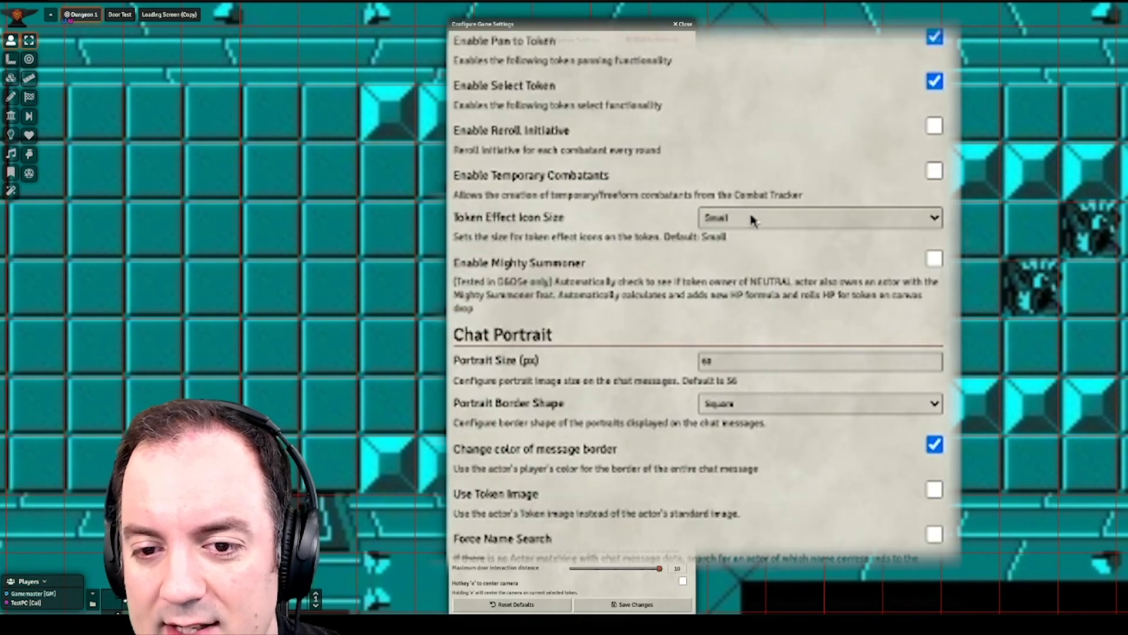
{"action": "scroll", "coordinate": [592, 241], "scroll_direction": "down", "scroll_amount": 5}
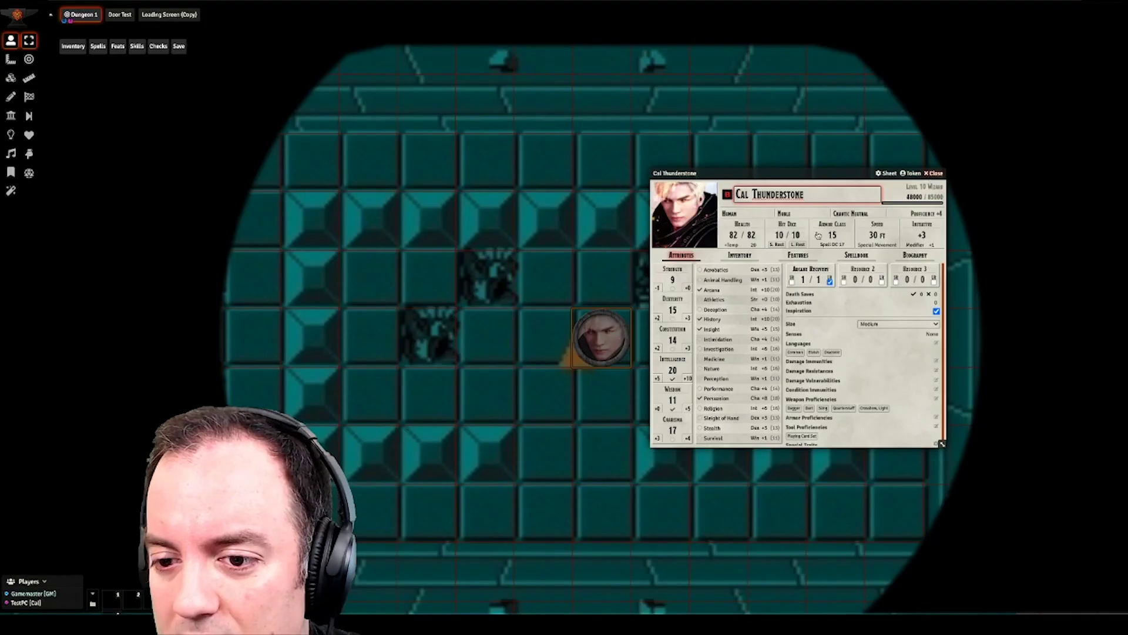
{"action": "key", "text": "Escape"}
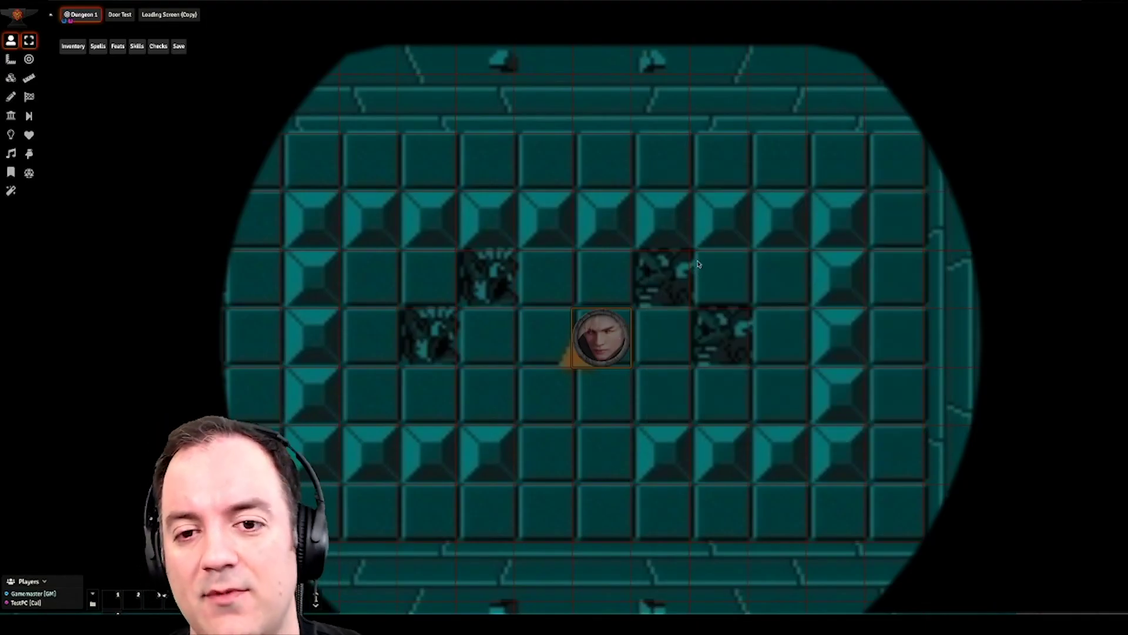